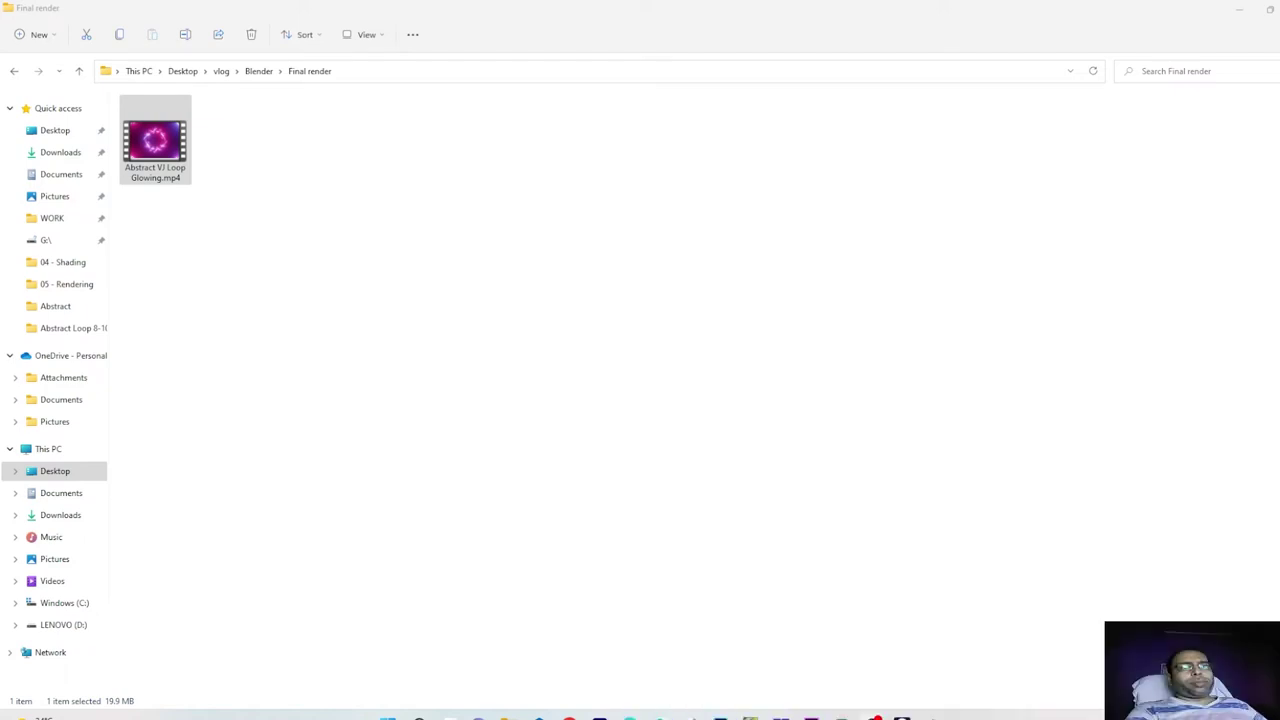
Play the finished render Abstract VJ Loop Glowing.mp4 from the Final render folder and close the player
double_click(175, 152)
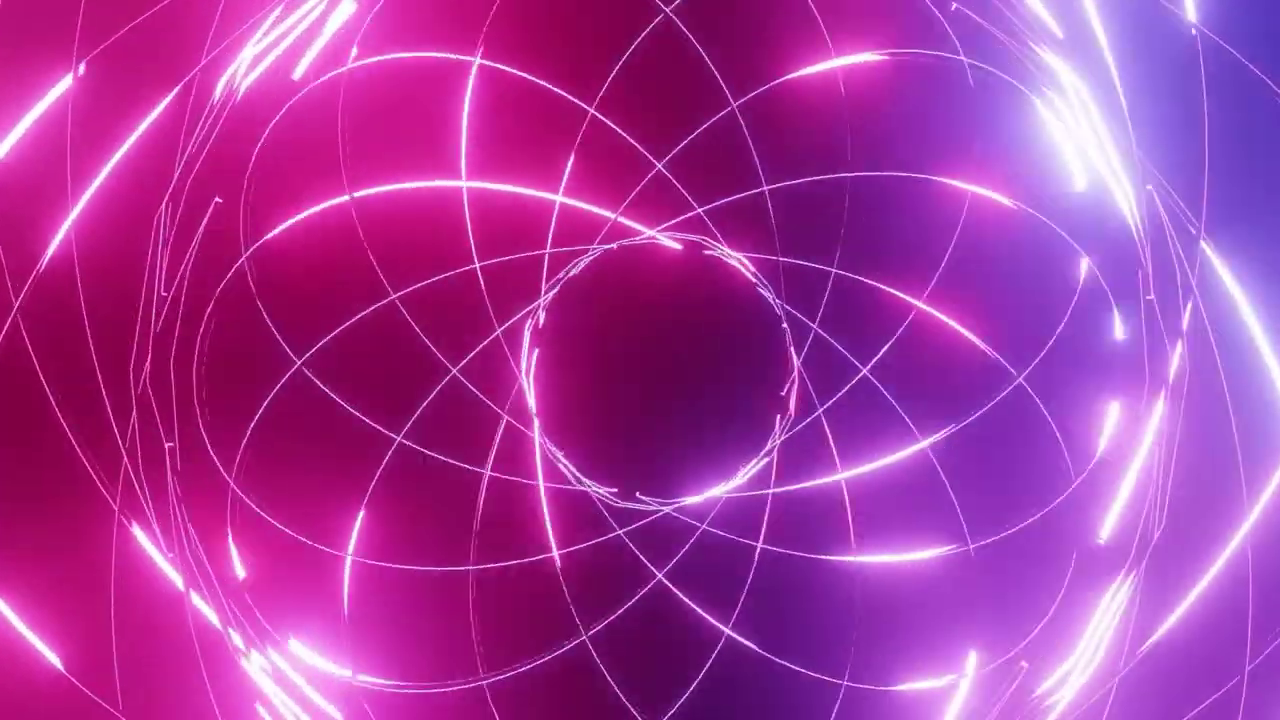
key(alt+F4)
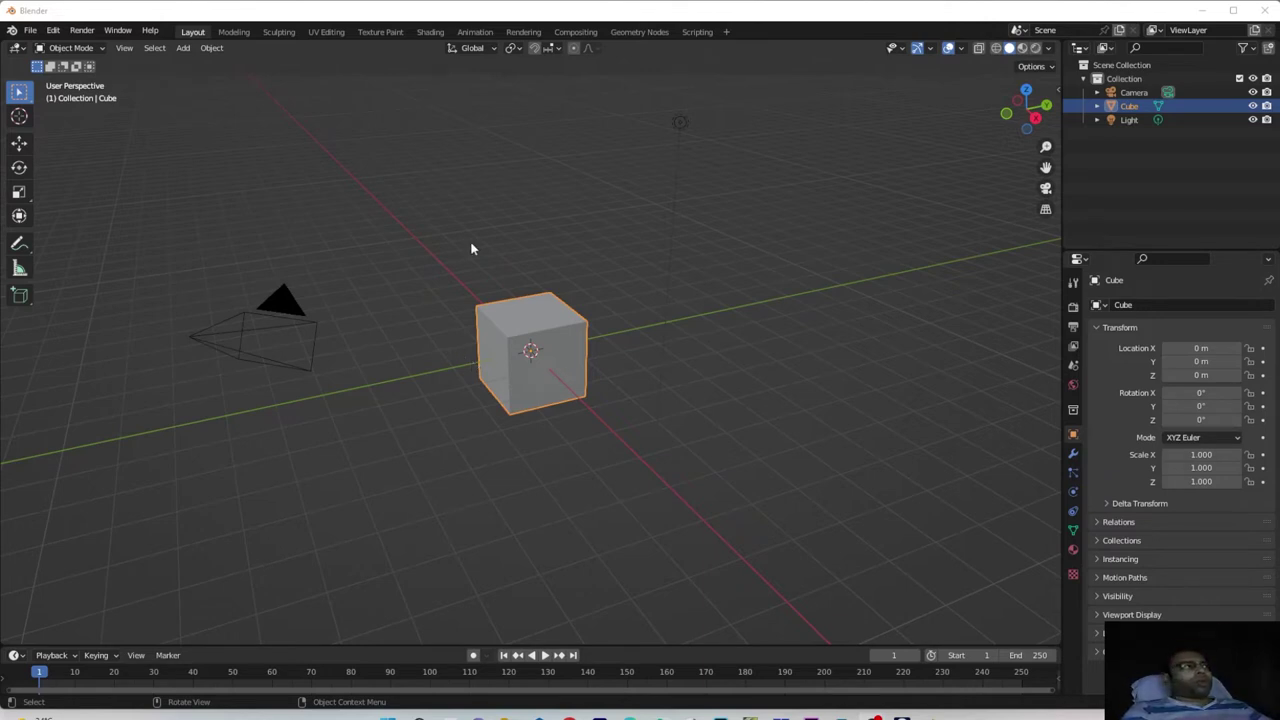
Search the add-on preferences for "extra" and "node" to check that the Extra Objects and Node Wrangler add-ons are enabled
click(52, 31)
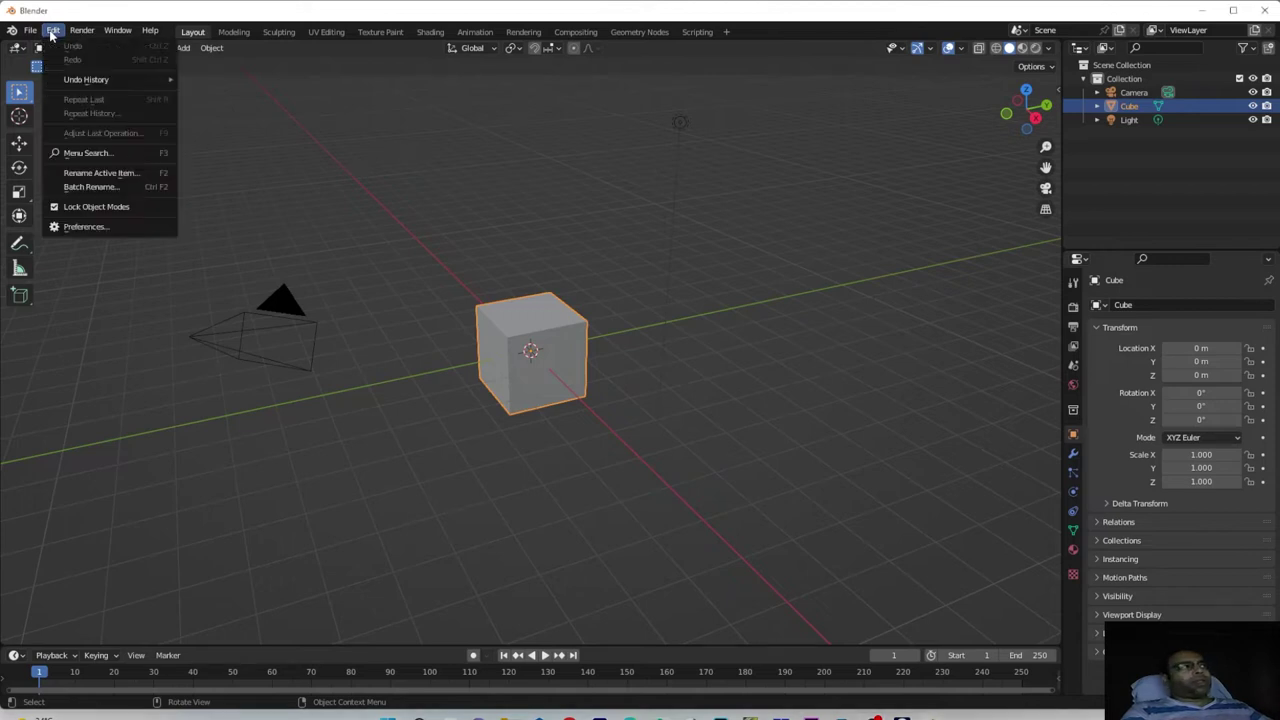
click(128, 227)
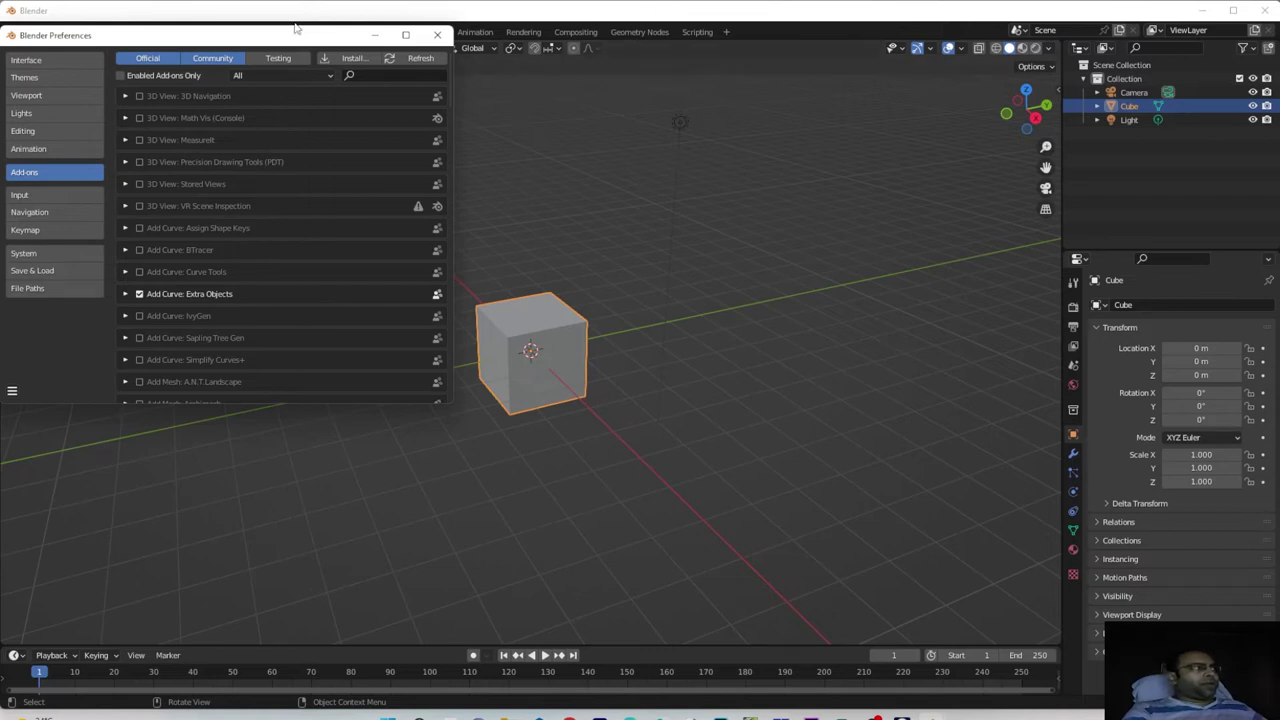
key(ctrl+f)
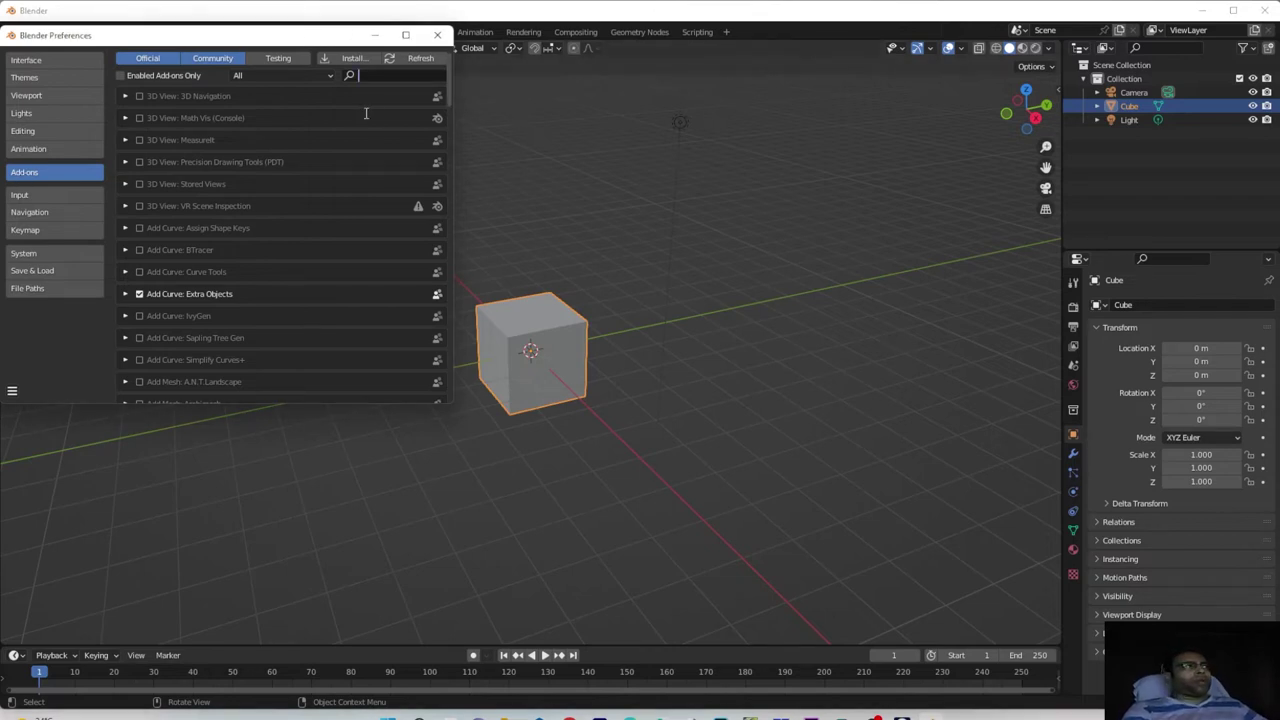
text(extra)
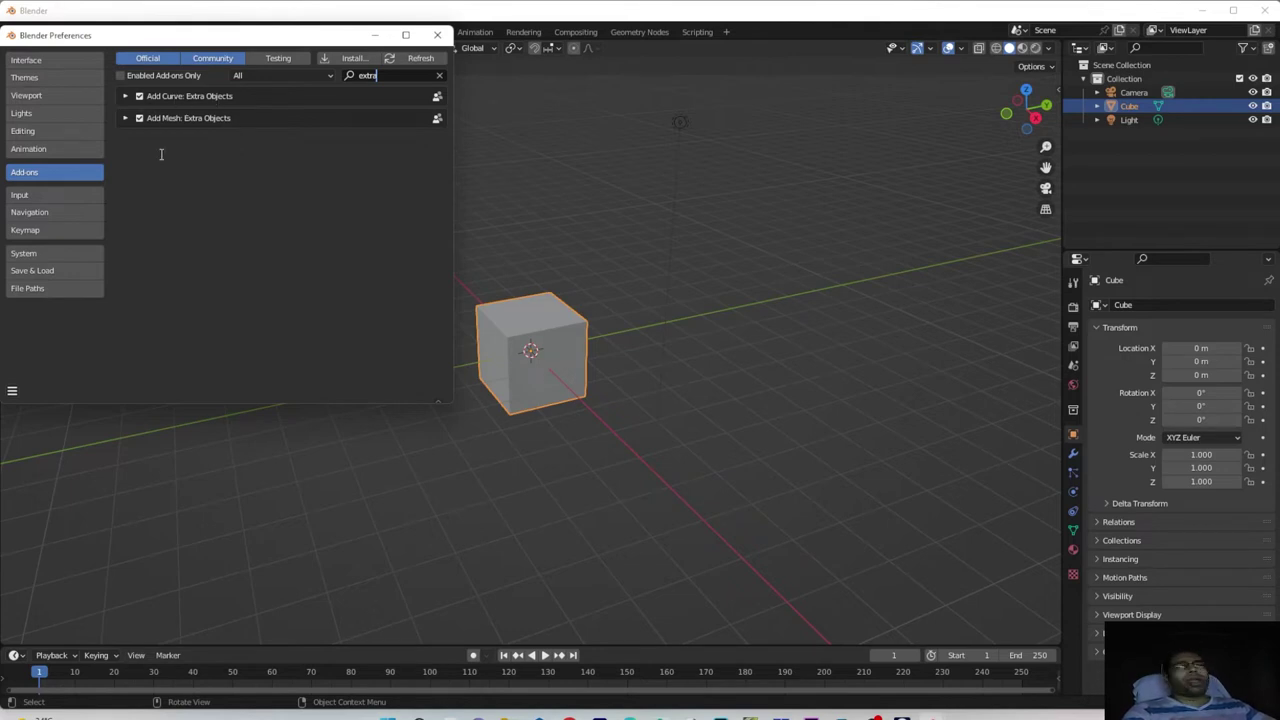
click(376, 75)
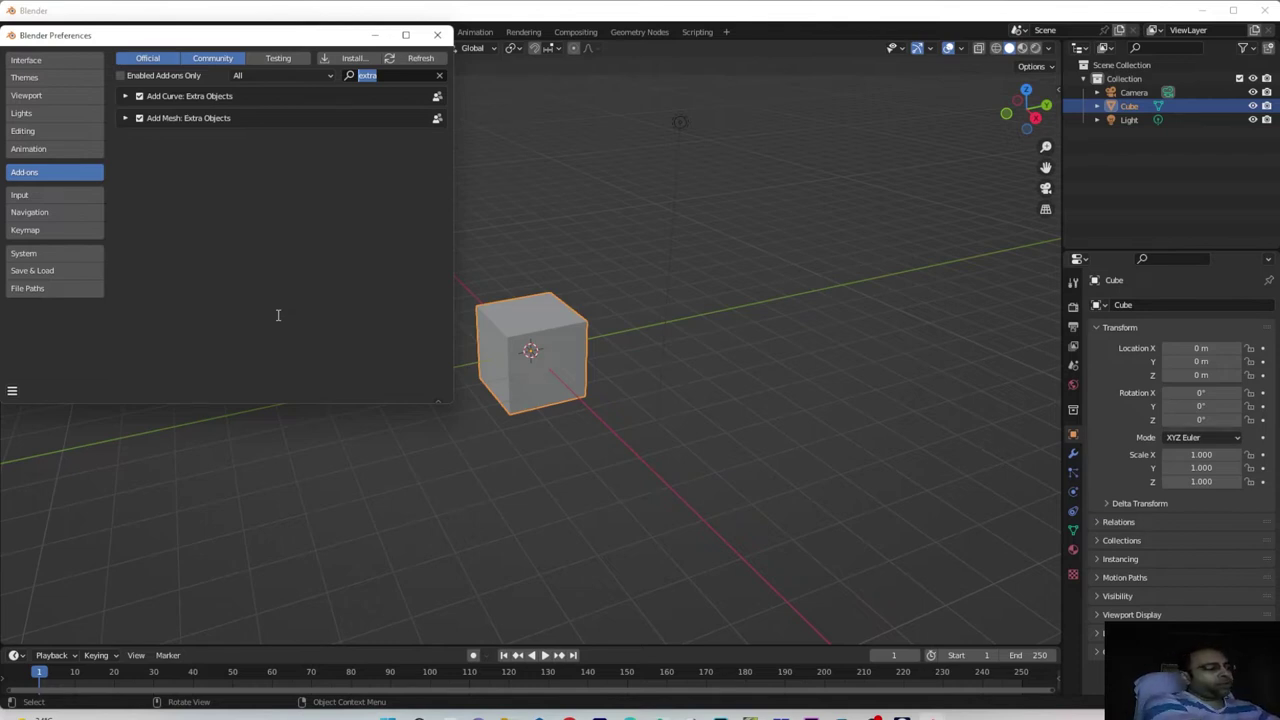
text(node)
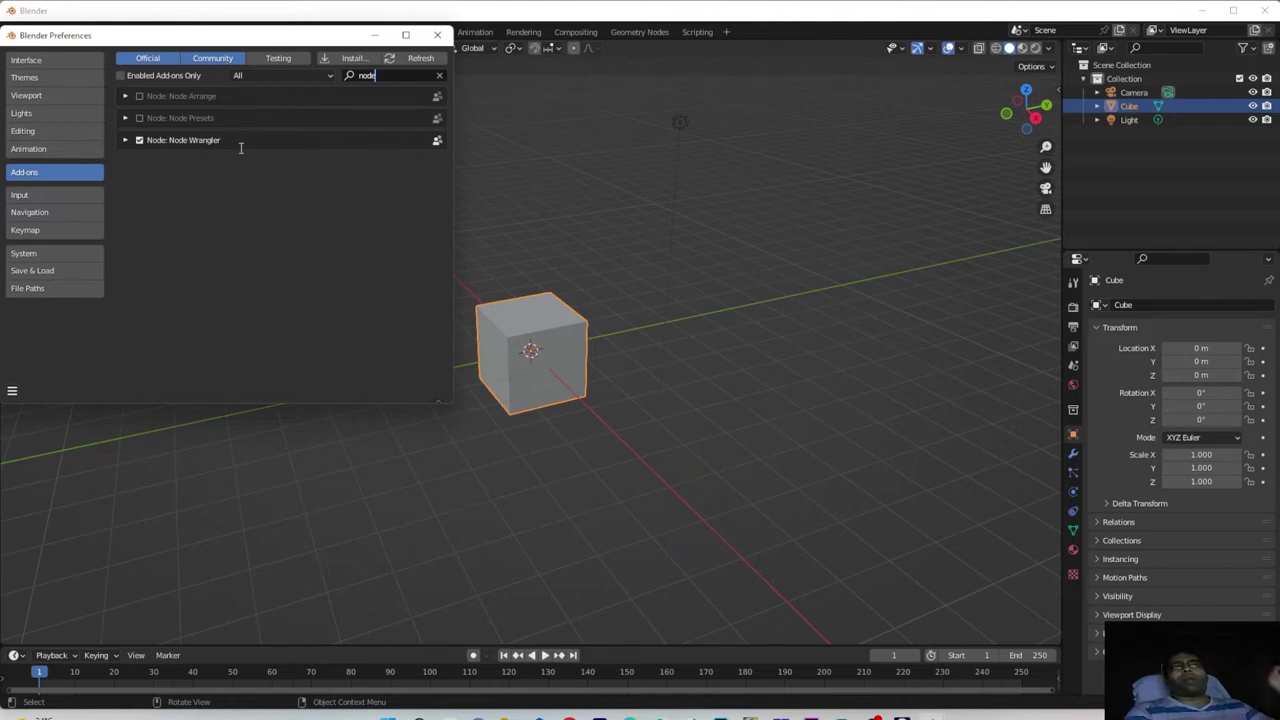
click(375, 36)
Delete the default cube from the scene
click(853, 421)
middle_drag(853, 421, 656, 490)
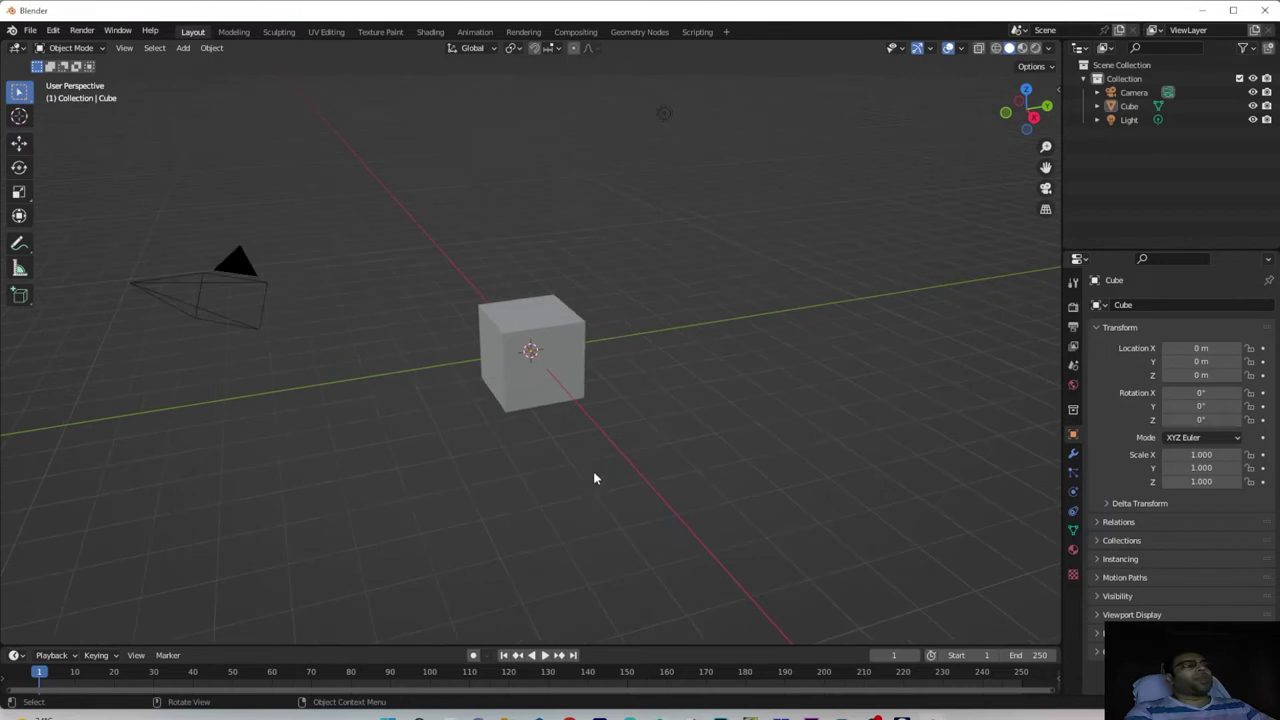
click(533, 308)
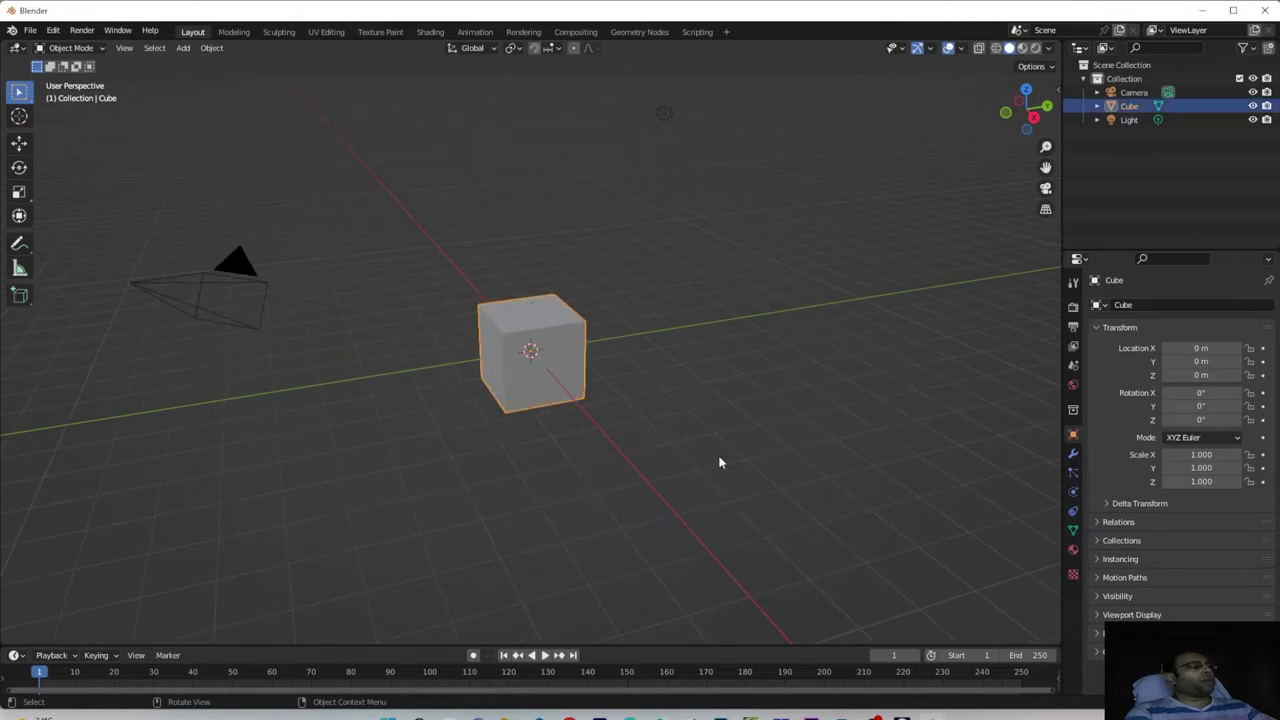
key(x)
click(708, 459)
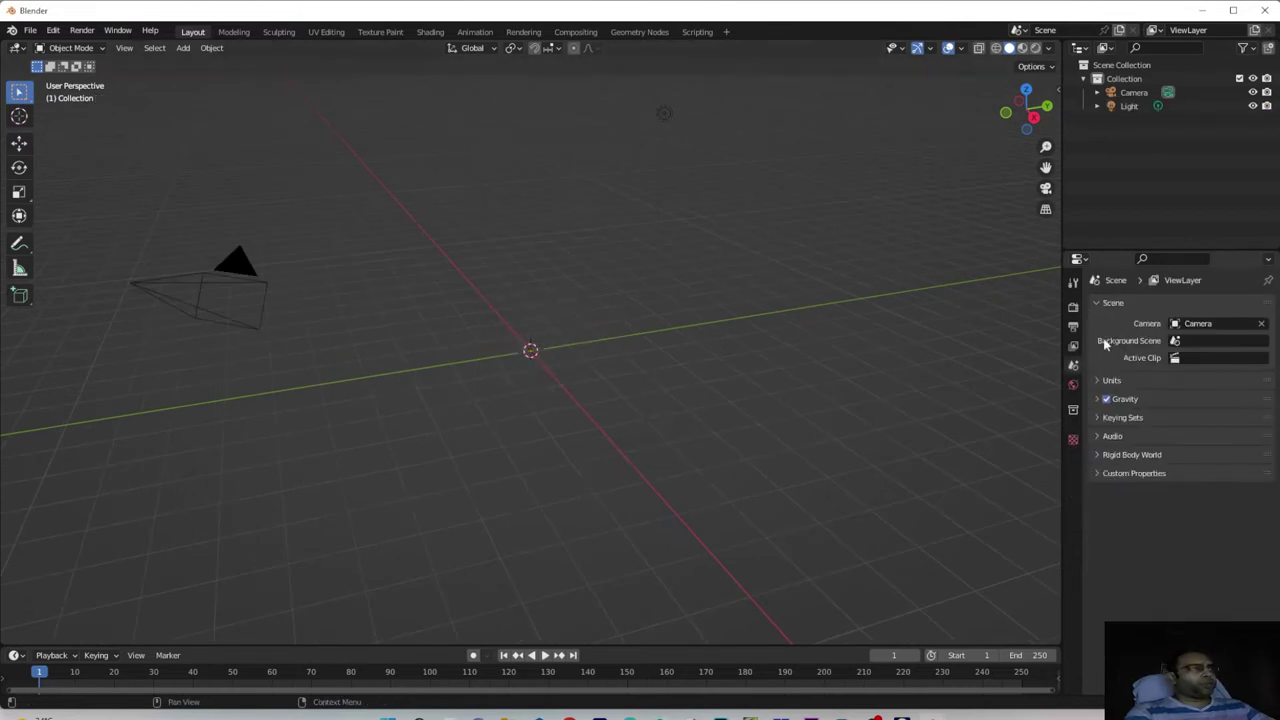
Add a Braid Knot curve at the world origin and turn off its Show in edit mode option
click(181, 48)
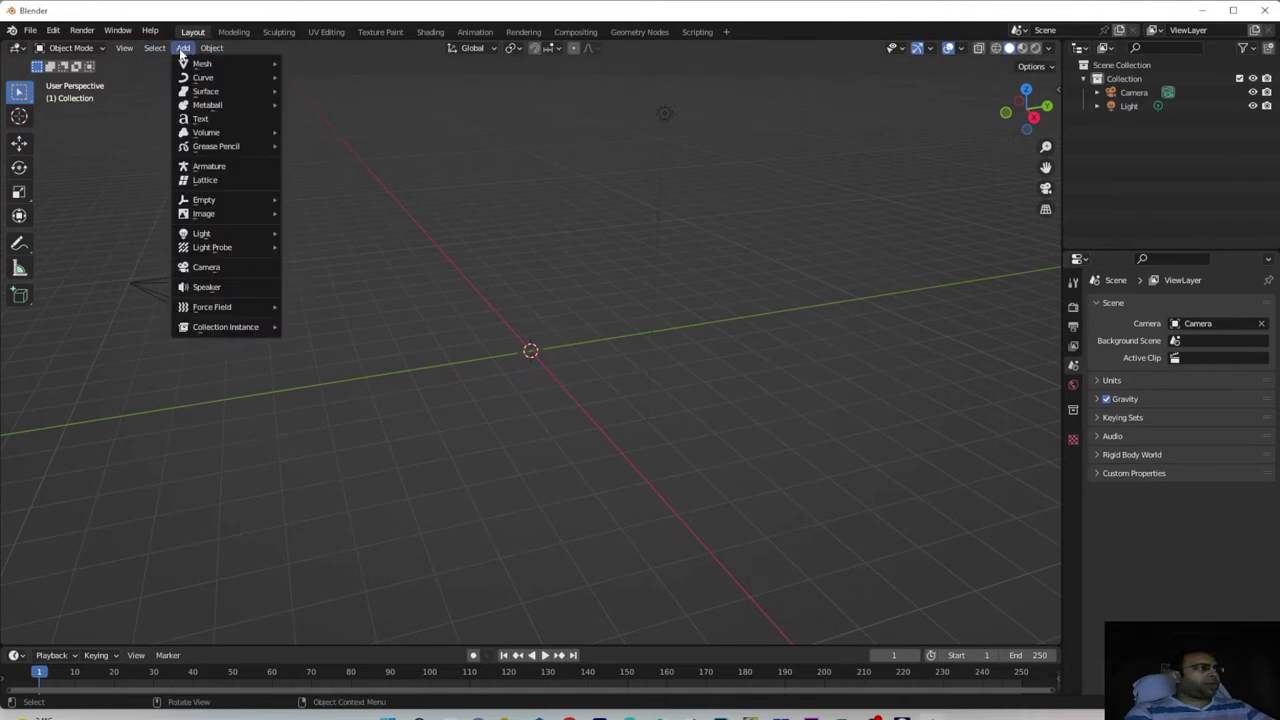
mouse_move(201, 78)
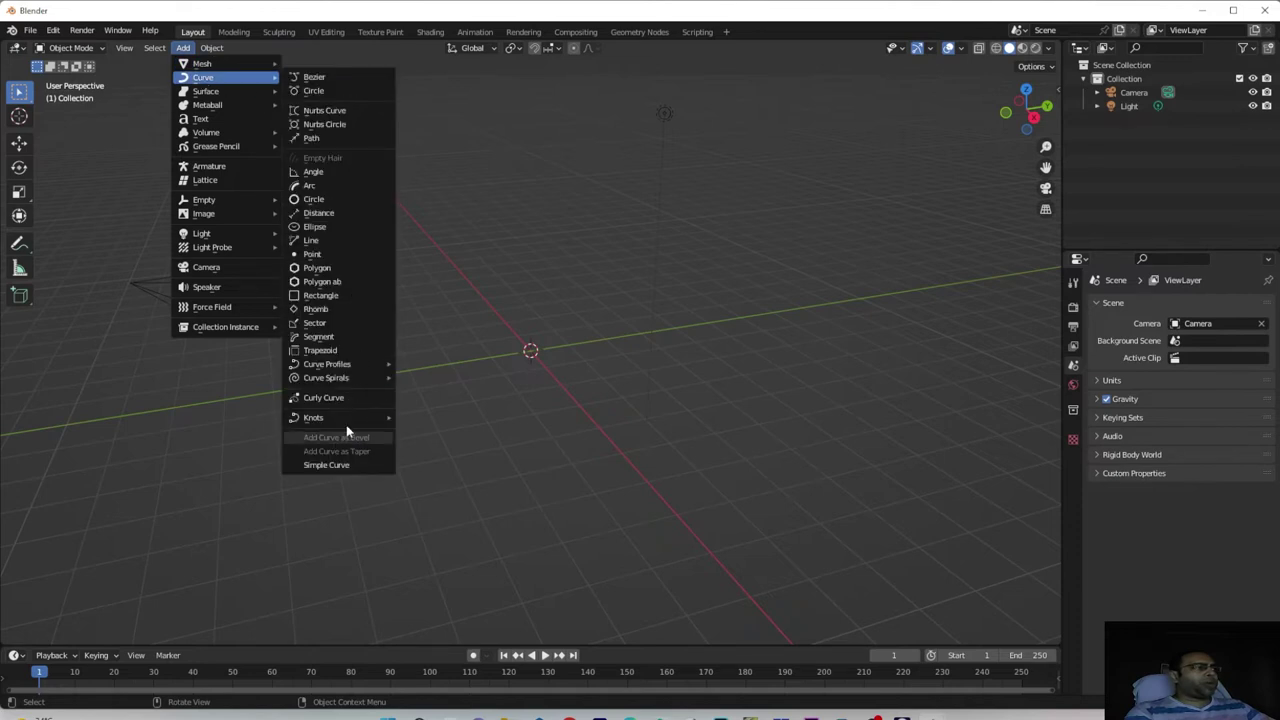
mouse_move(348, 421)
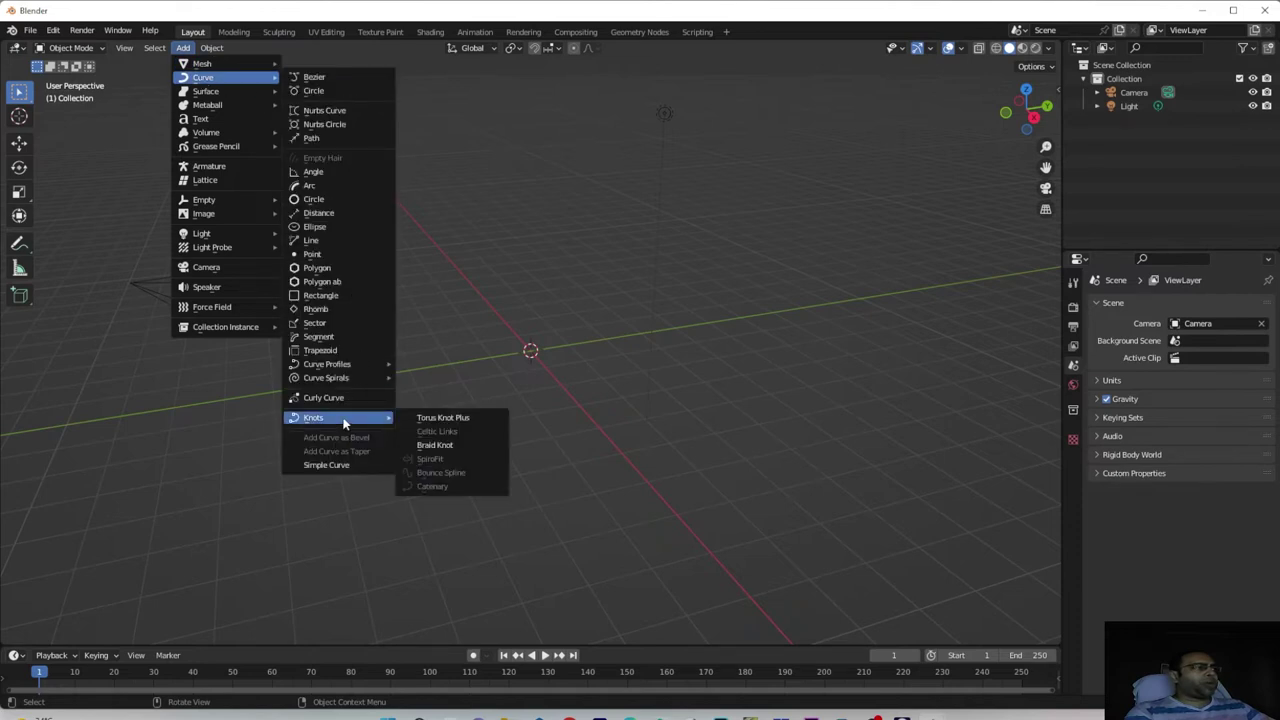
click(441, 446)
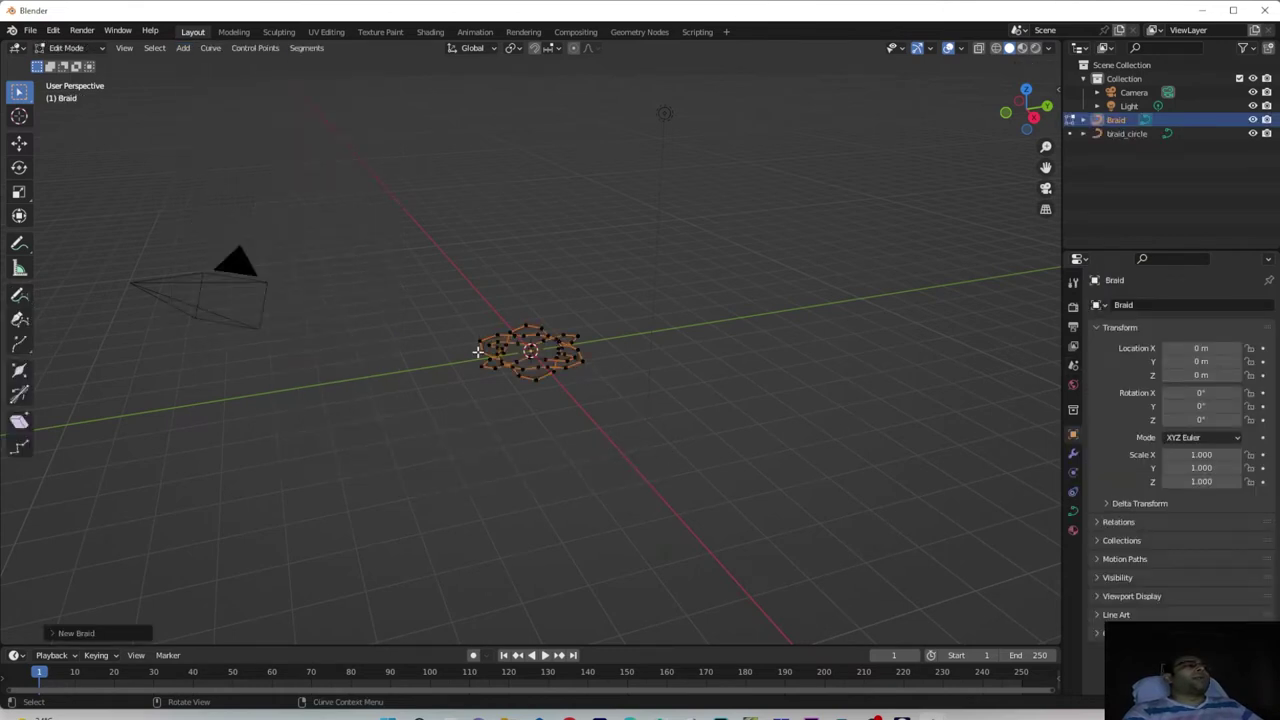
middle_drag(551, 400, 557, 443)
scroll(549, 433, up, 3)
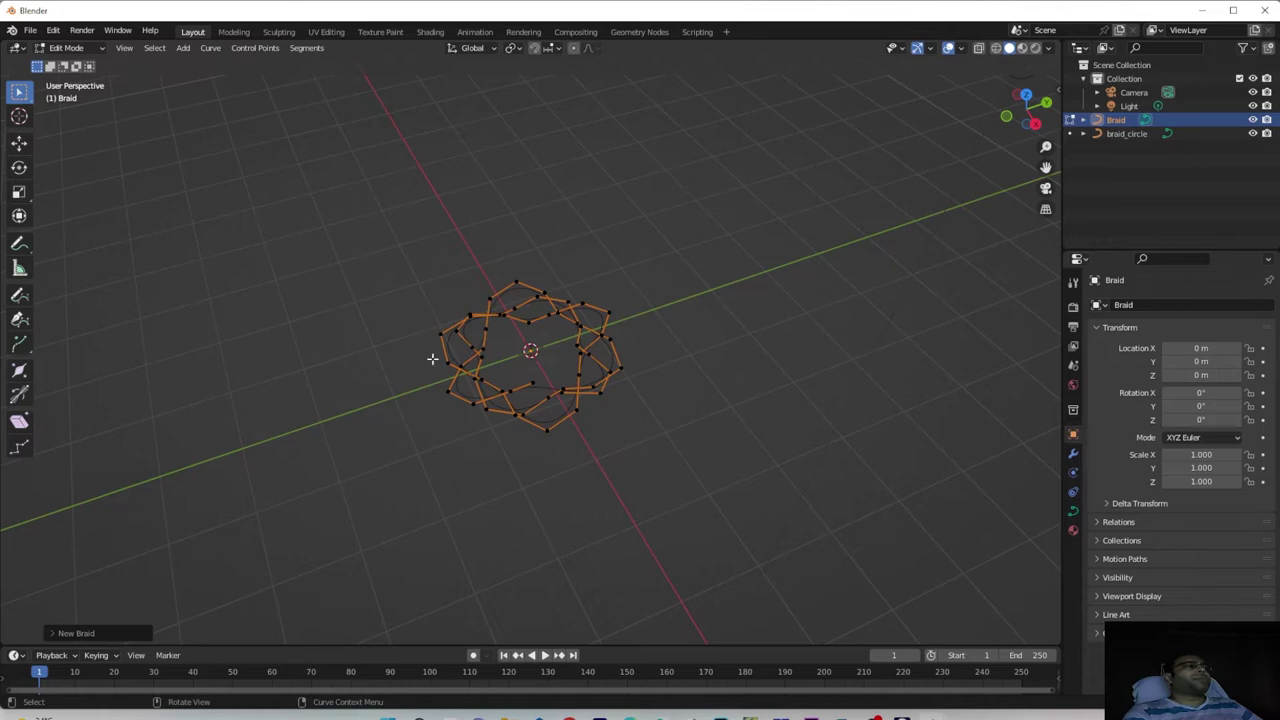
click(53, 632)
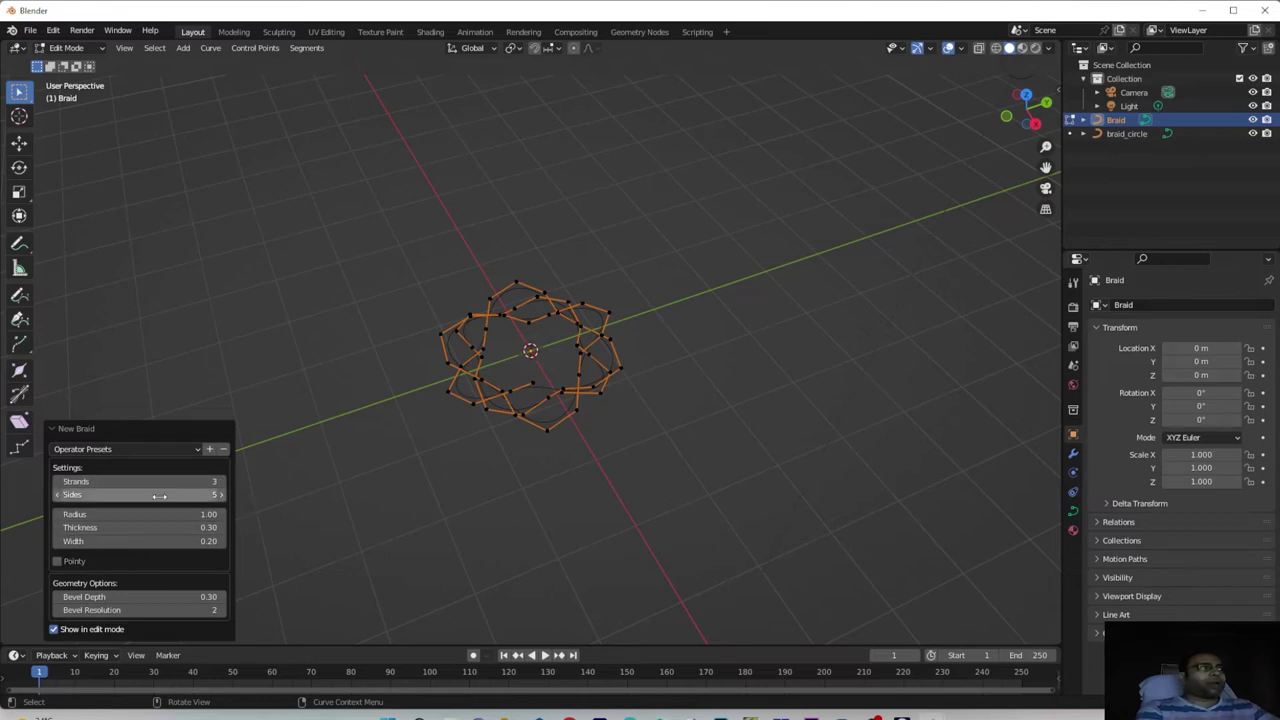
click(91, 628)
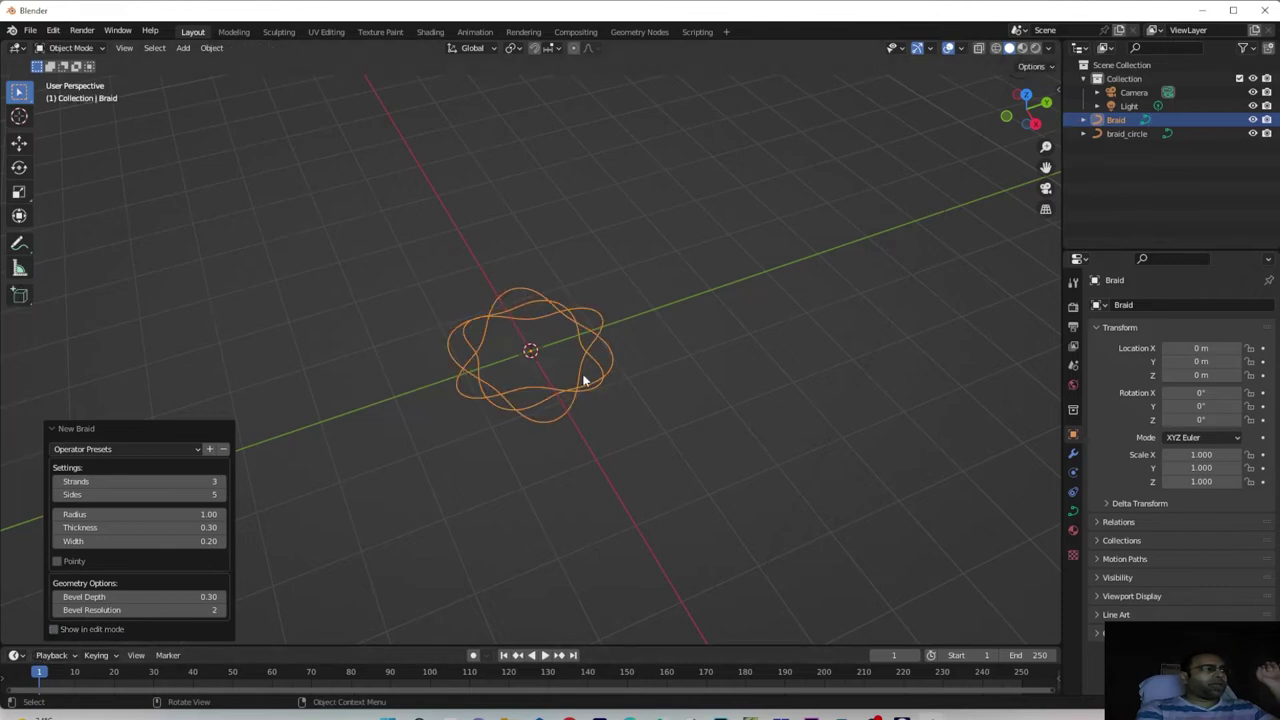
Try a dense braid shape with 5 strands, 11 sides, radius 1.12, thickness 2.22 and width 0.14
middle_drag(680, 386, 706, 374)
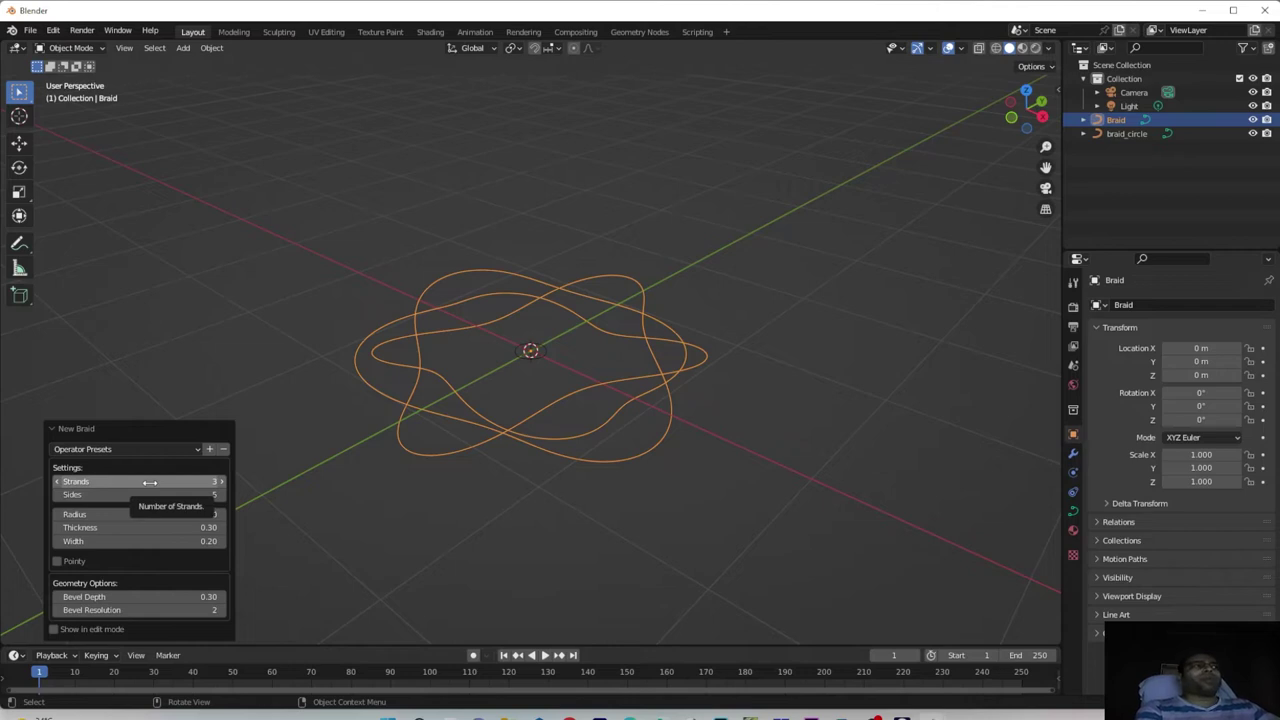
middle_drag(584, 441, 552, 463)
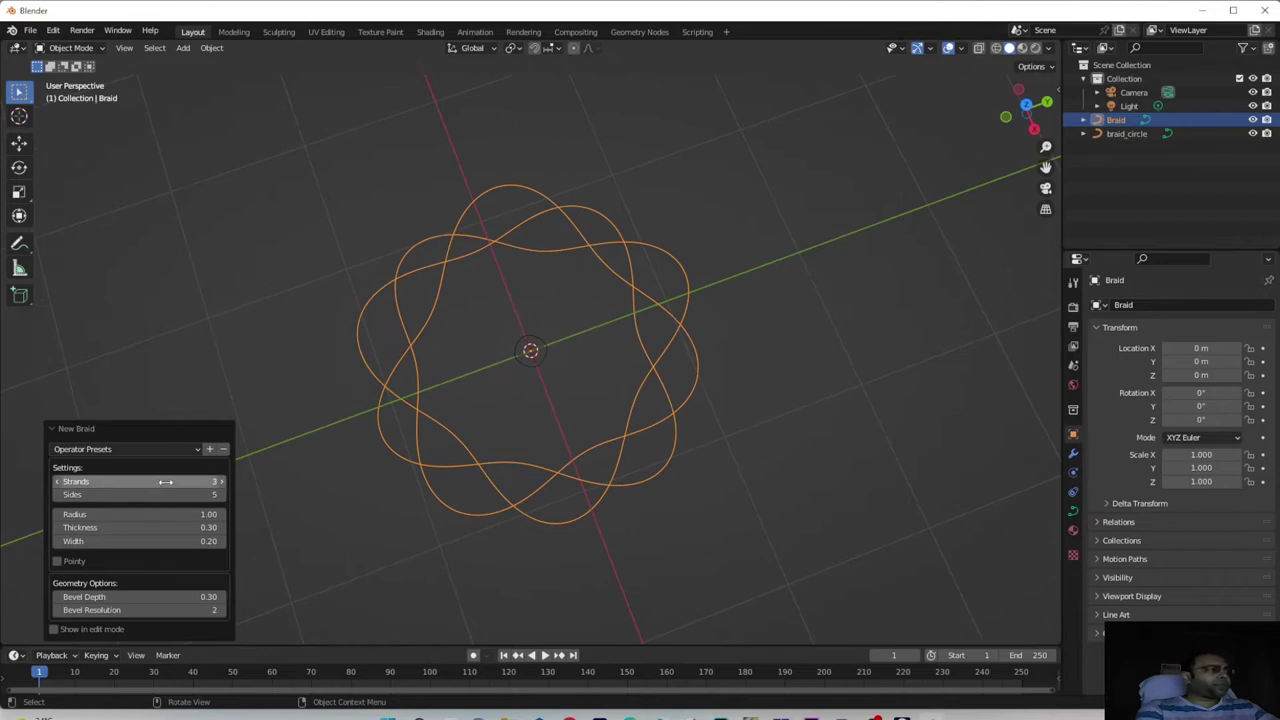
mouse_move(160, 481)
mouse_down()
mouse_move(180, 481)
mouse_move(150, 481)
mouse_move(165, 481)
mouse_up()
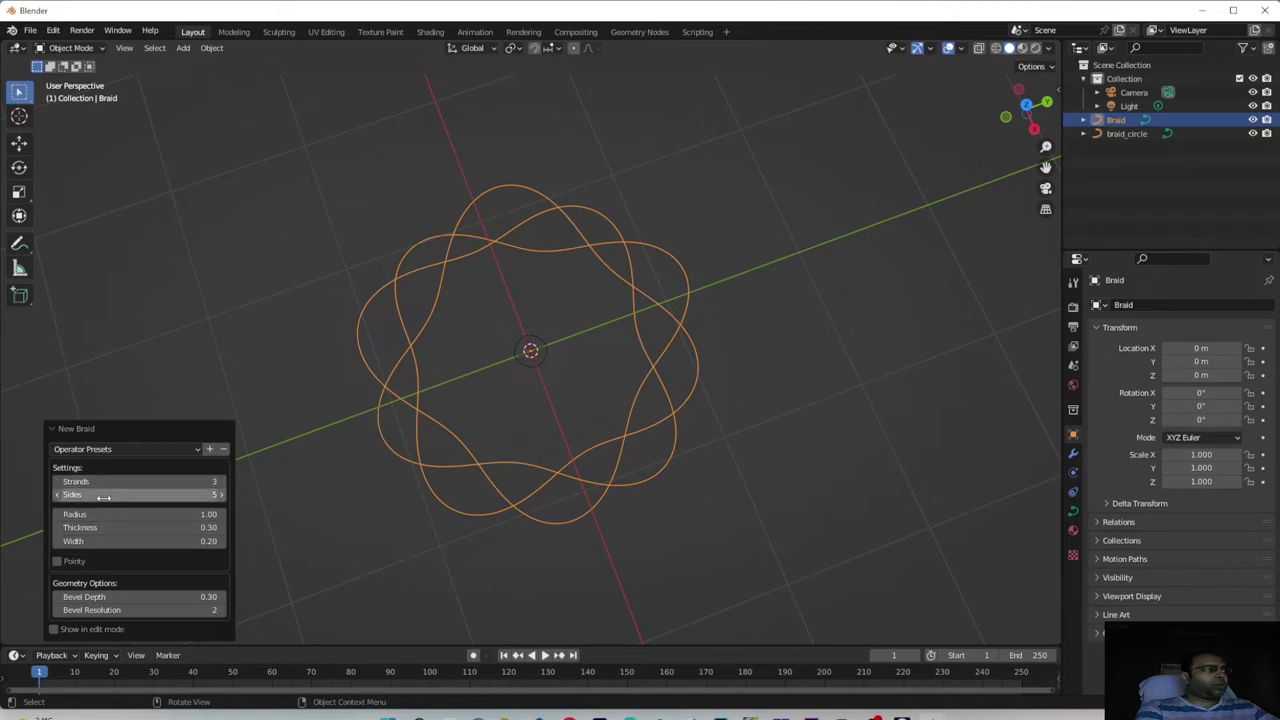
mouse_move(112, 481)
mouse_down()
mouse_move(160, 481)
mouse_move(95, 481)
mouse_up()
middle_drag(880, 430, 254, 473)
drag(138, 485, 123, 541)
middle_drag(500, 430, 437, 462)
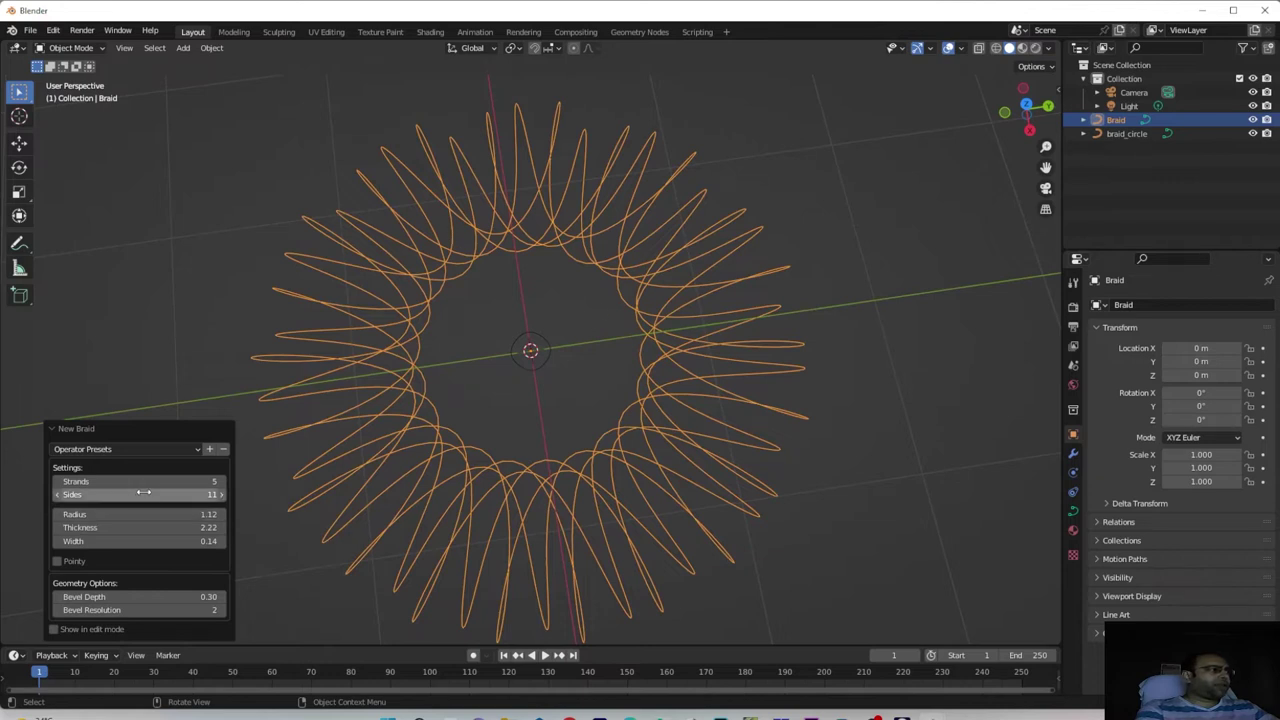
Reshape the braid into open petals with 3 strands, 5 sides, radius 2.53, thickness 1.95 and width 0.17
mouse_move(139, 494)
mouse_down()
mouse_move(115, 494)
mouse_move(124, 481)
mouse_move(112, 481)
mouse_move(140, 481)
mouse_move(118, 481)
mouse_up()
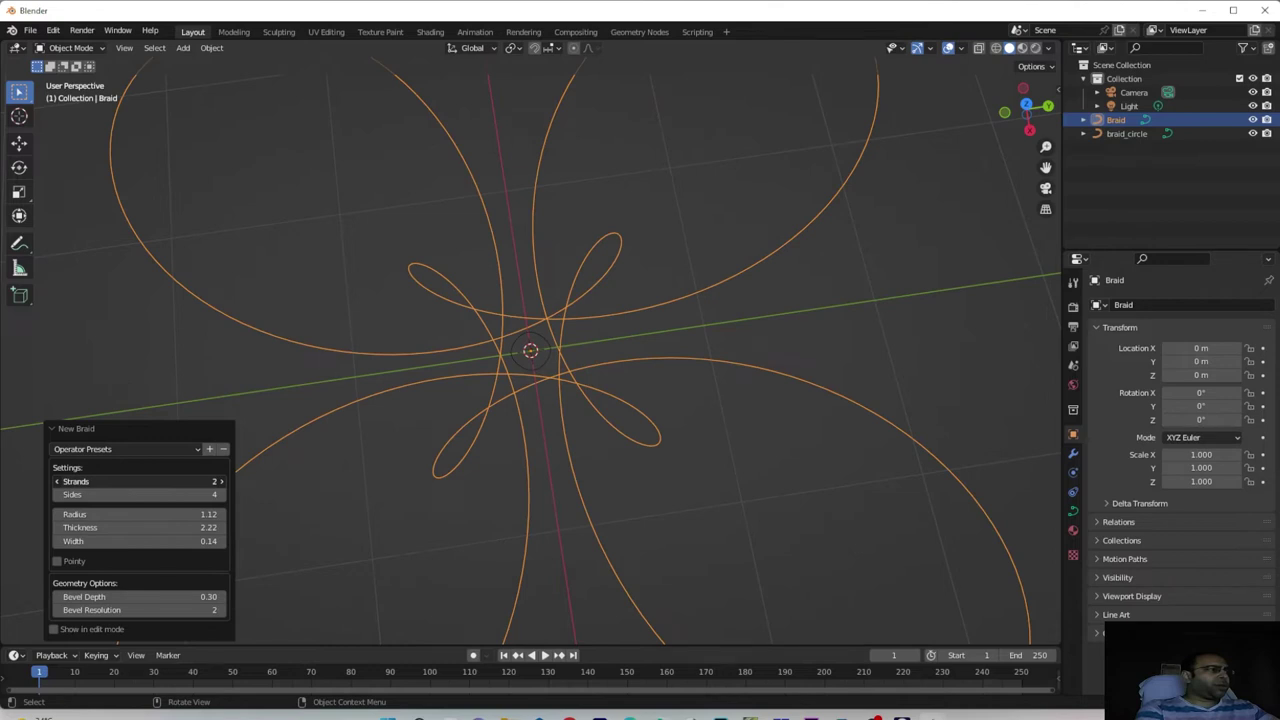
drag(118, 481, 192, 514)
scroll(718, 418, down, 4)
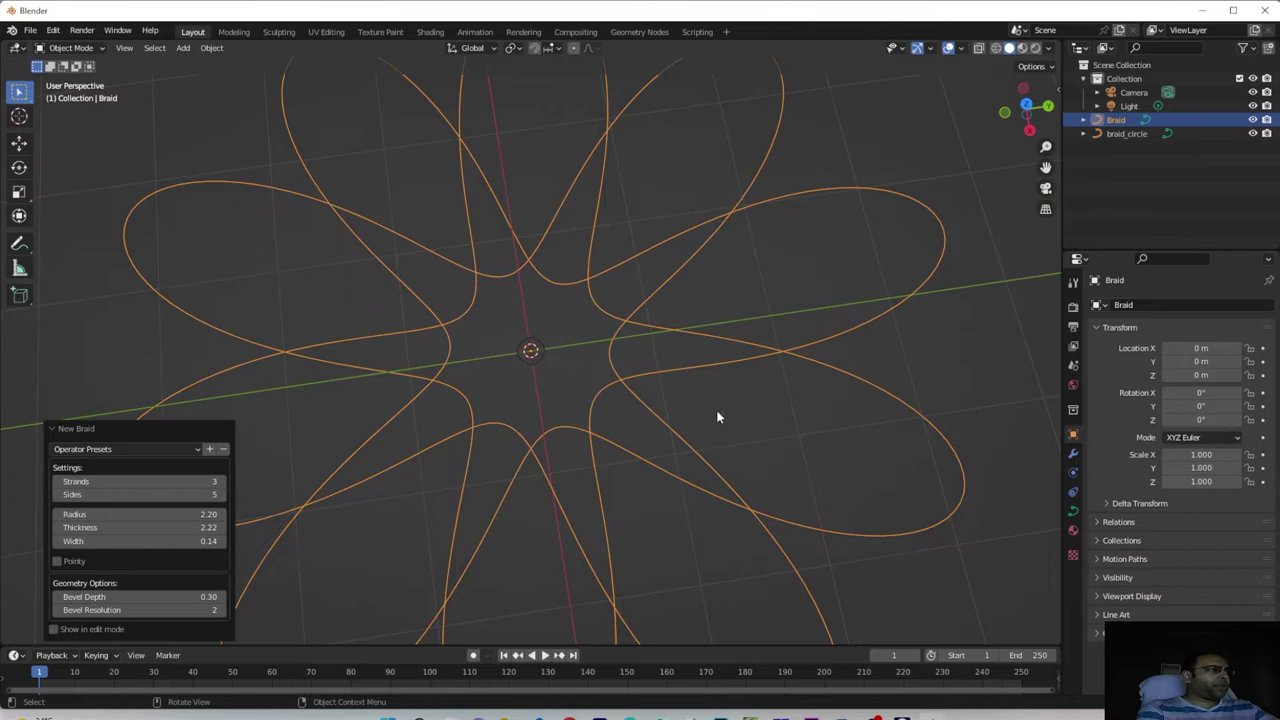
drag(149, 518, 119, 494)
mouse_move(124, 547)
mouse_down()
mouse_move(152, 541)
mouse_move(134, 541)
mouse_up()
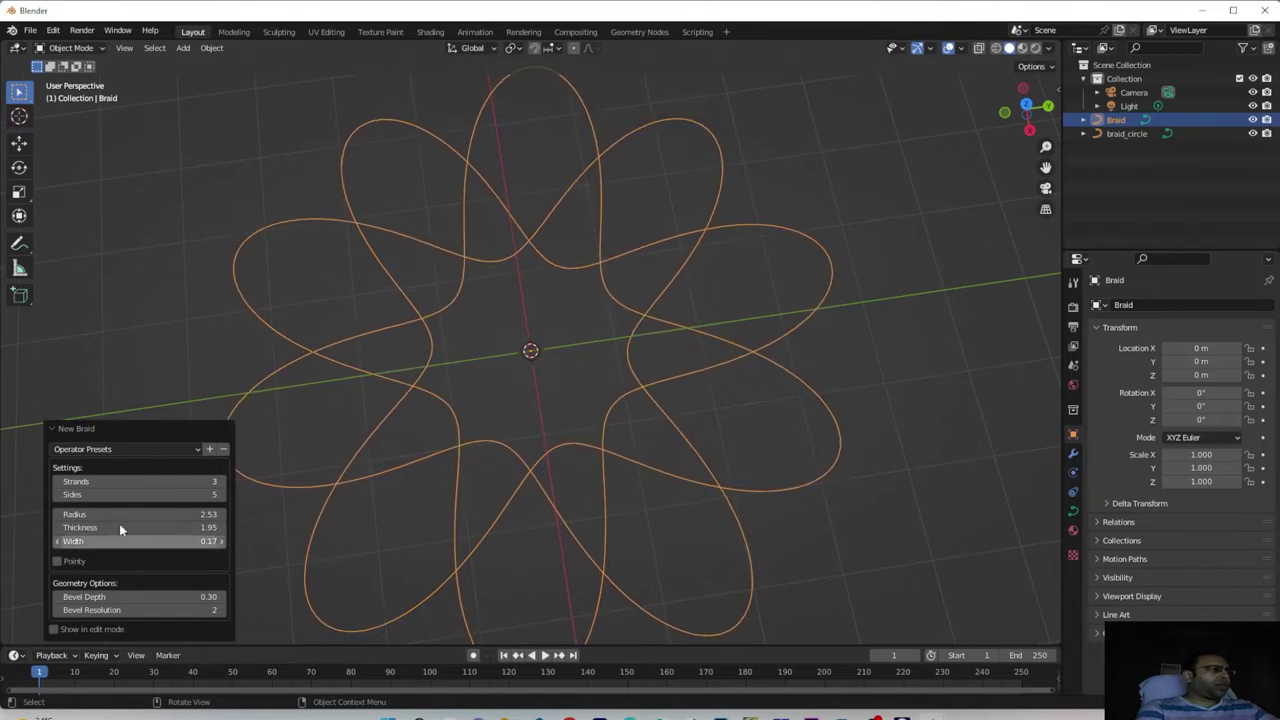
Set the braid's bevel depth to 0.01 and its radius to 2.14, leaving the curve selected
drag(115, 597, 70, 597)
drag(157, 516, 115, 516)
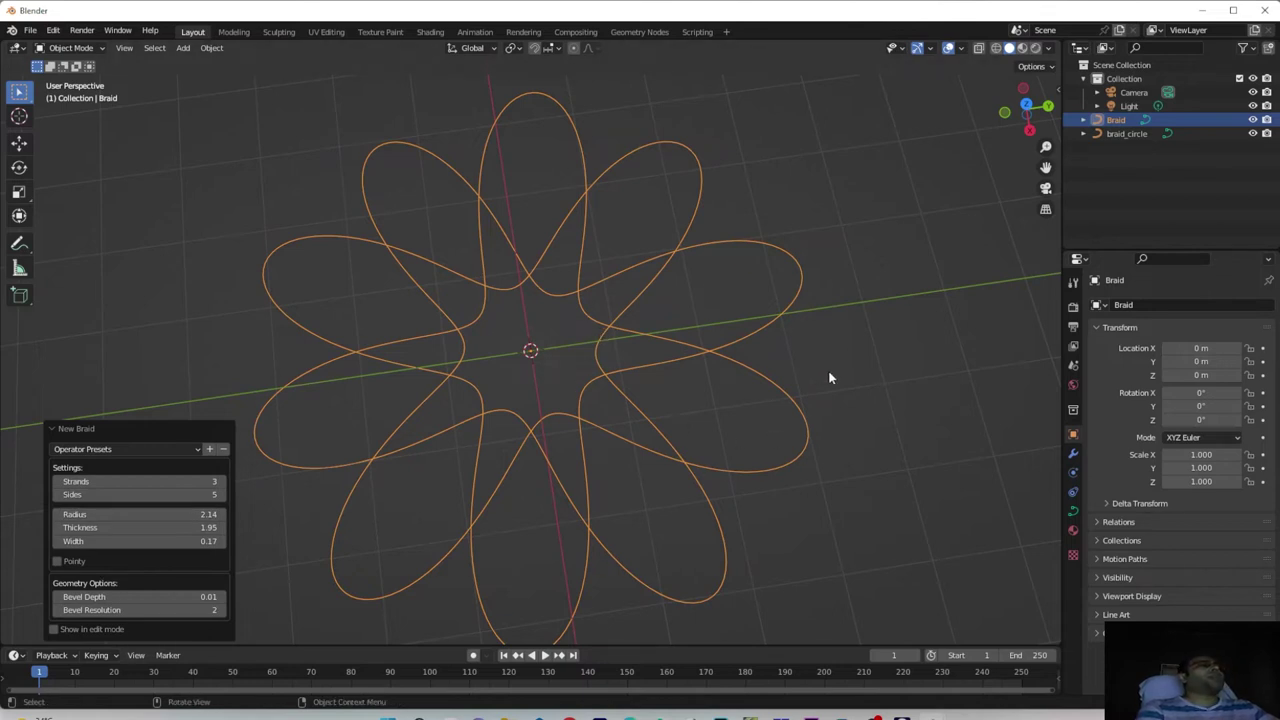
click(854, 392)
middle_drag(740, 472, 837, 306)
click(712, 362)
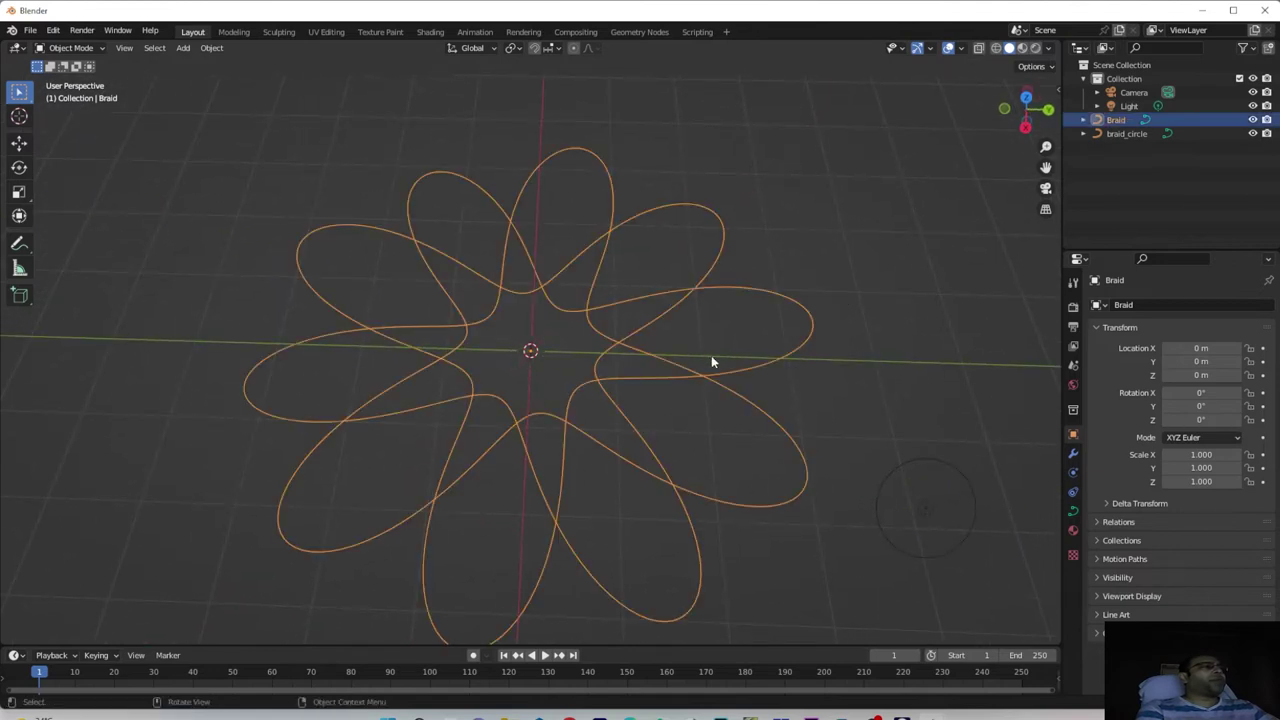
middle_drag(603, 451, 586, 408)
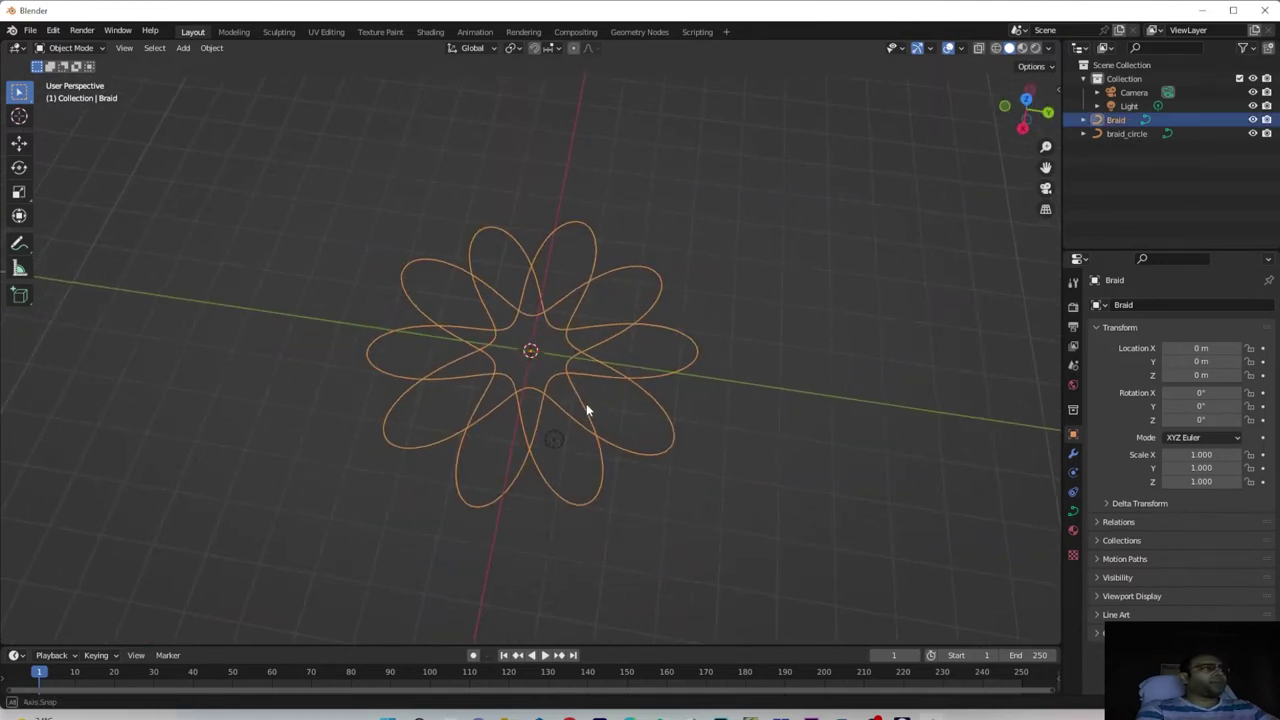
Delete the default light from the scene
click(1128, 106)
key(Delete)
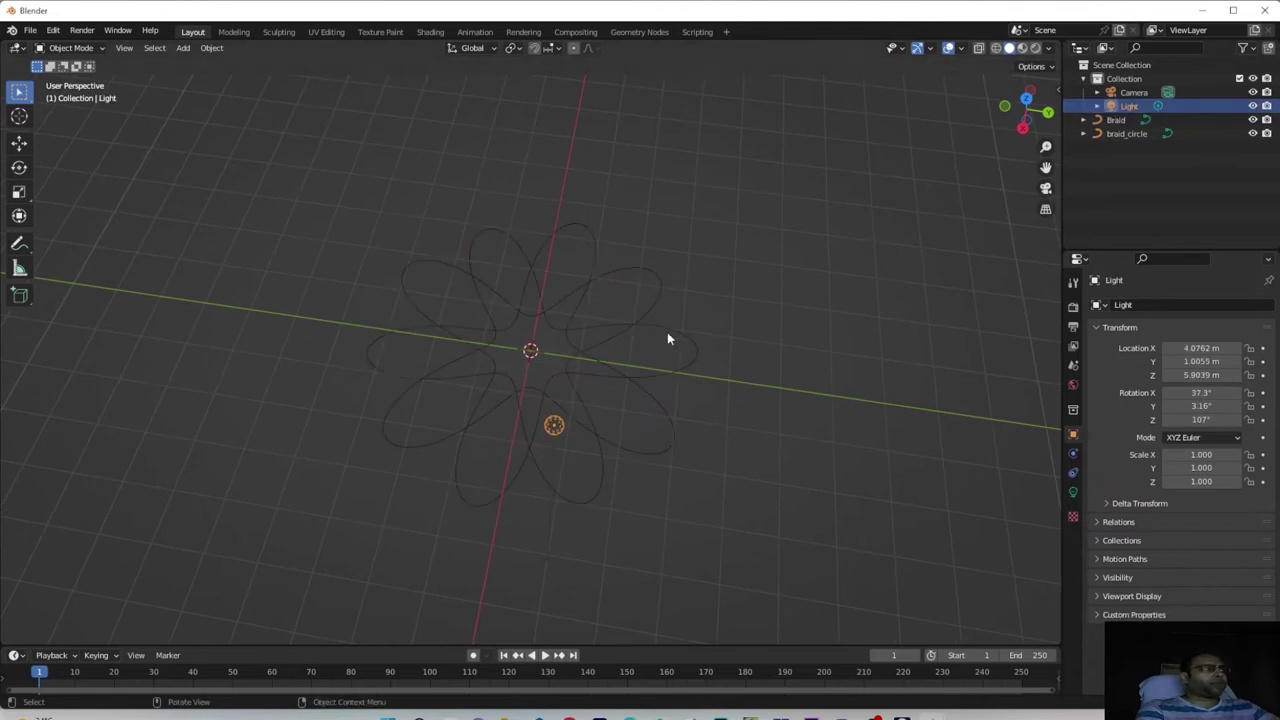
middle_drag(626, 374, 537, 398)
scroll(545, 398, up, 3)
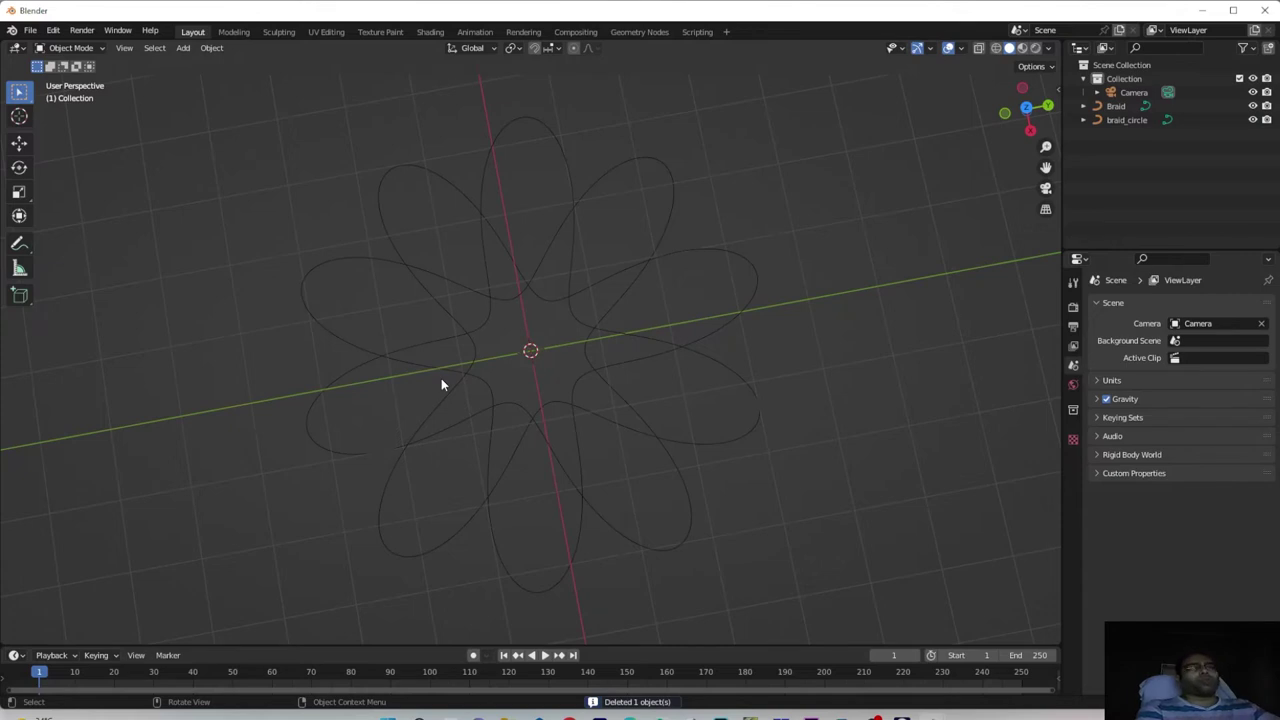
middle_drag(572, 390, 569, 343)
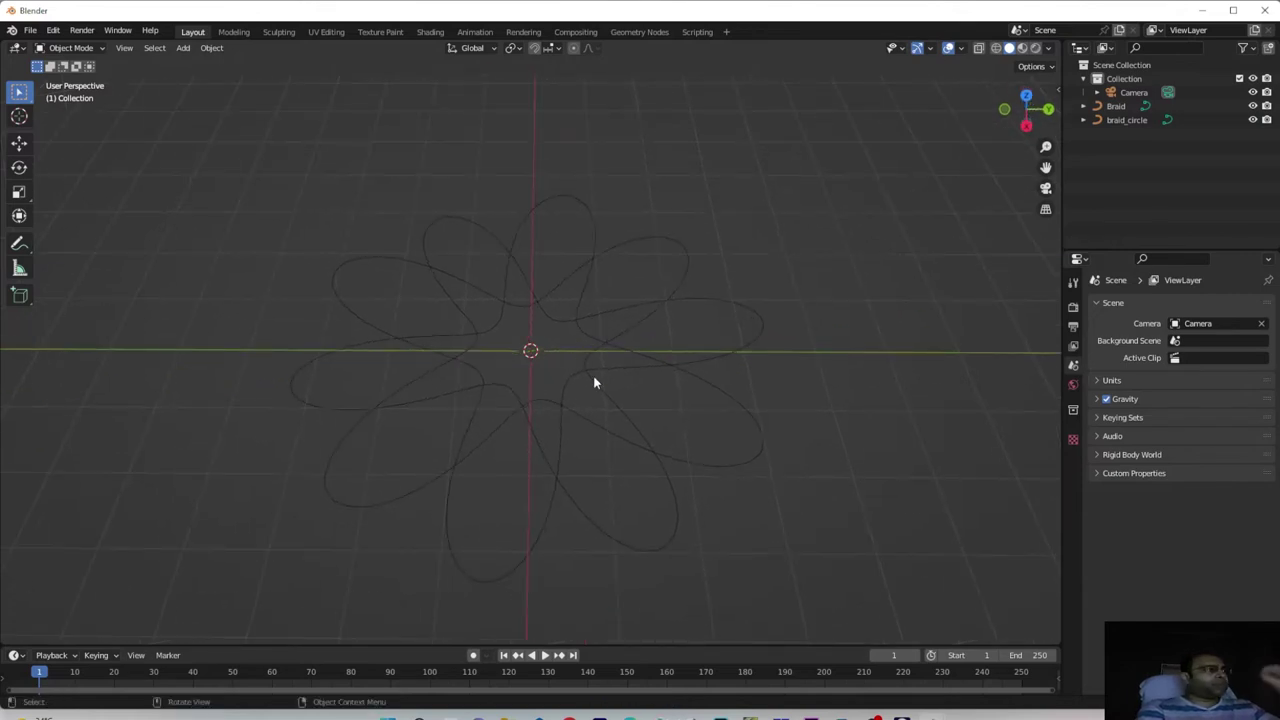
Give the braid curve solid thickness with a geometry extrude of 0.08 m and a round bevel depth of 0.053 m
click(590, 316)
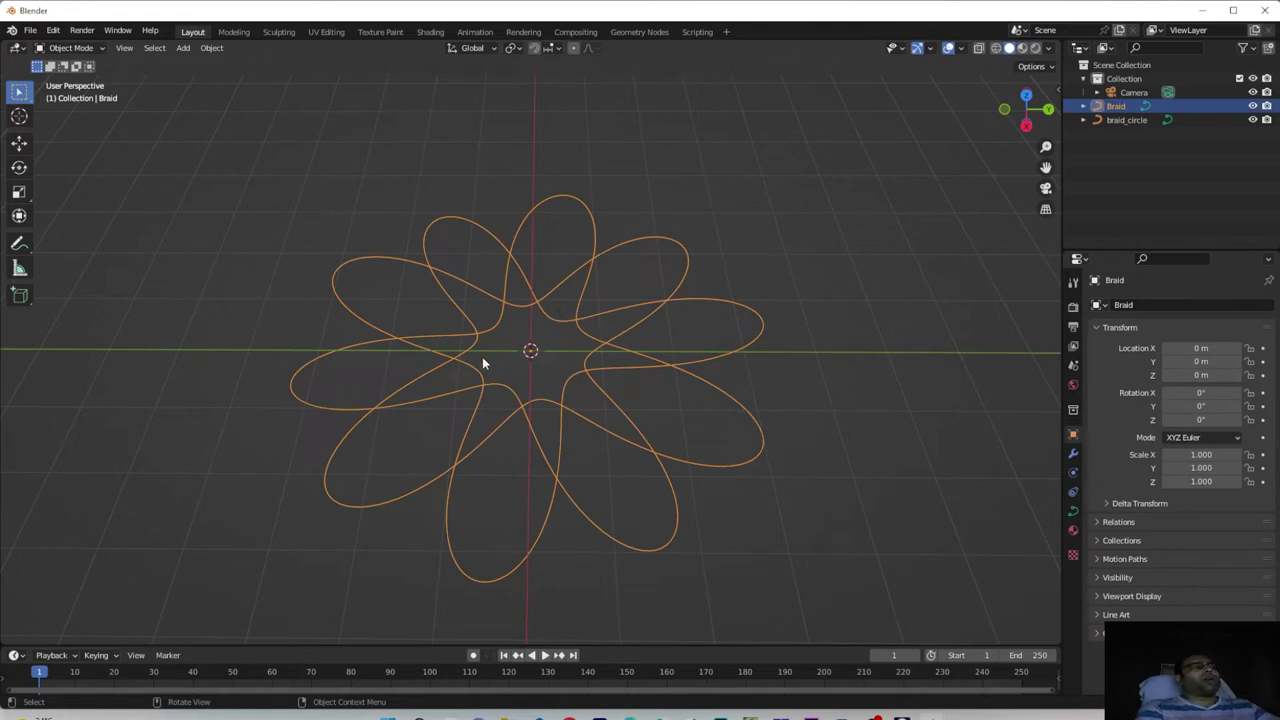
click(1074, 513)
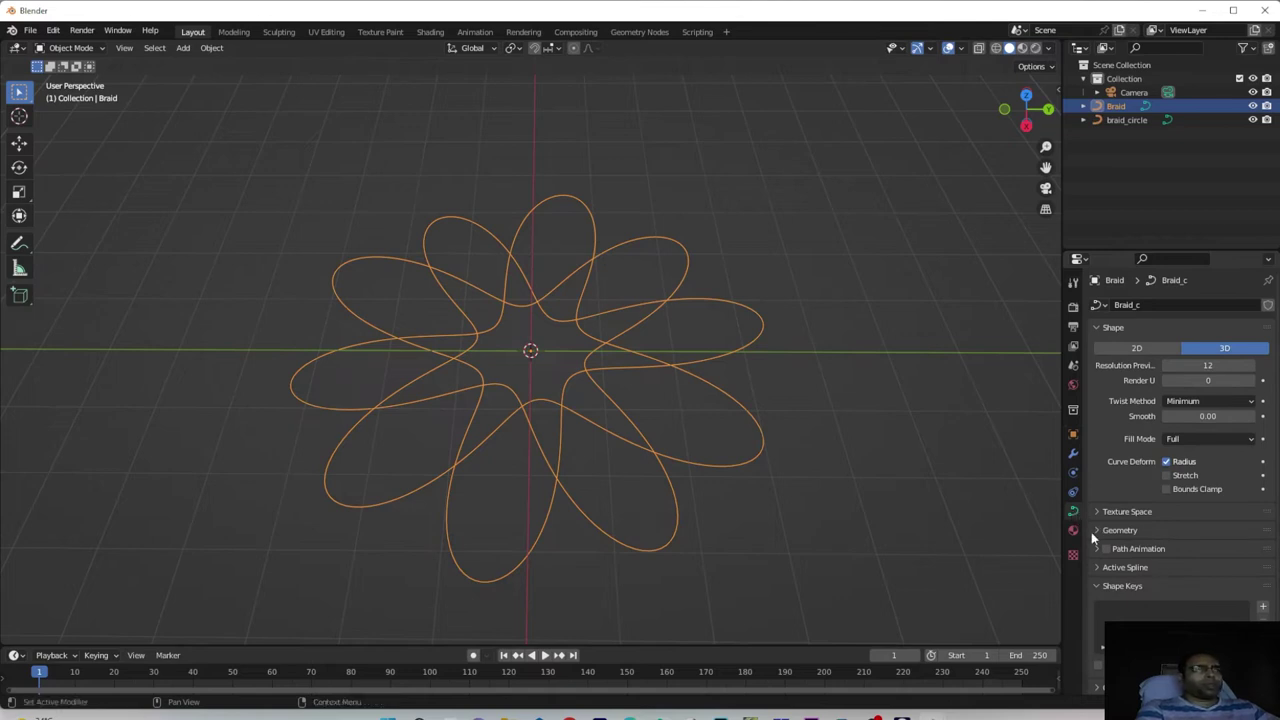
click(1102, 530)
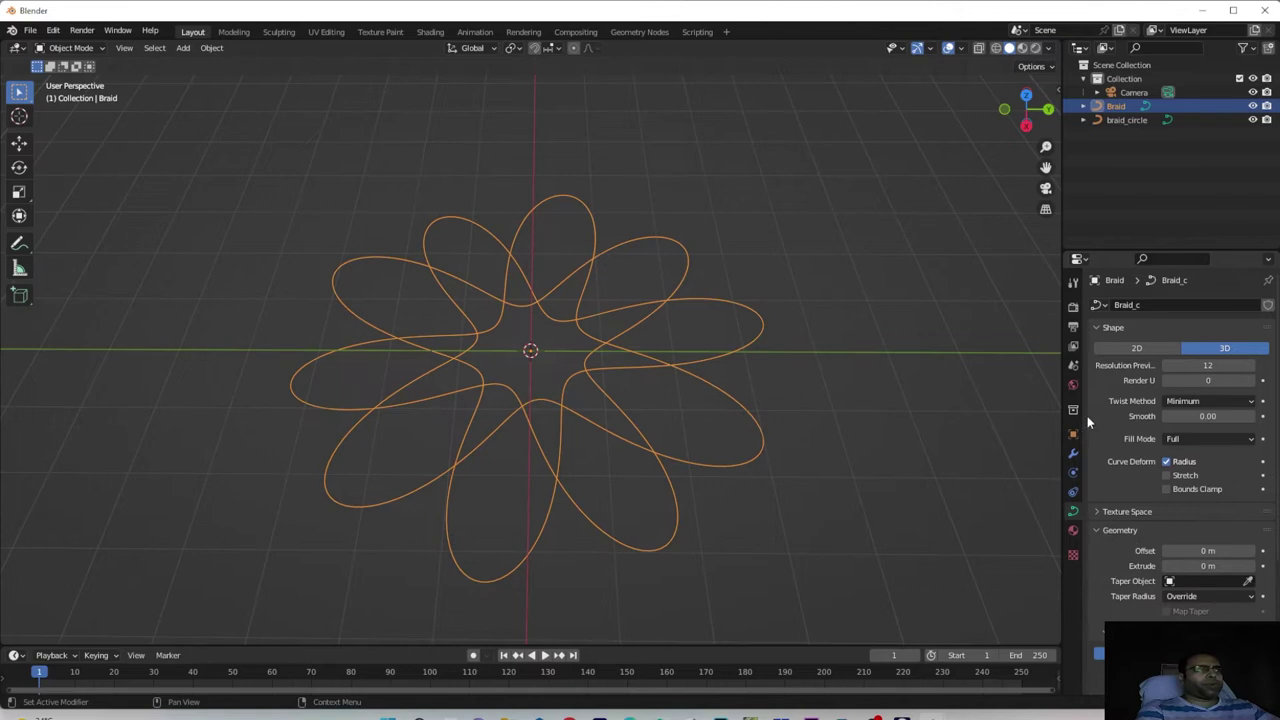
scroll(685, 484, up, 2)
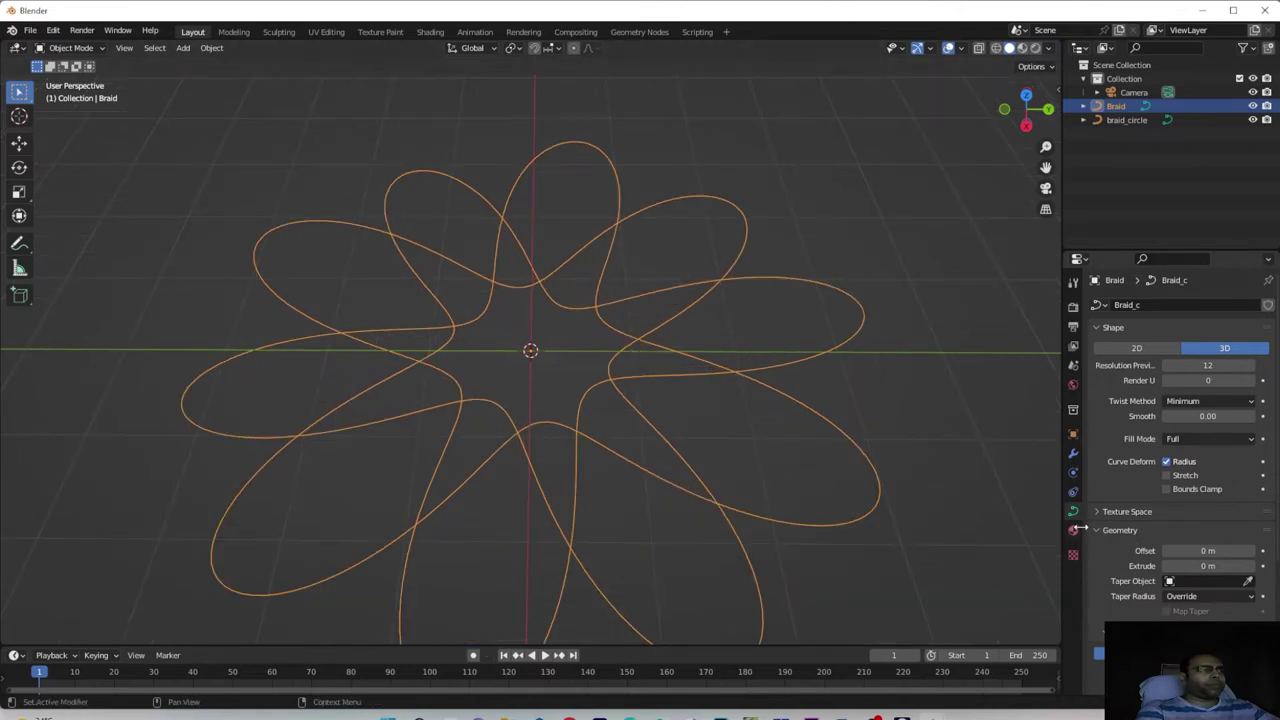
scroll(1108, 549, down, 2)
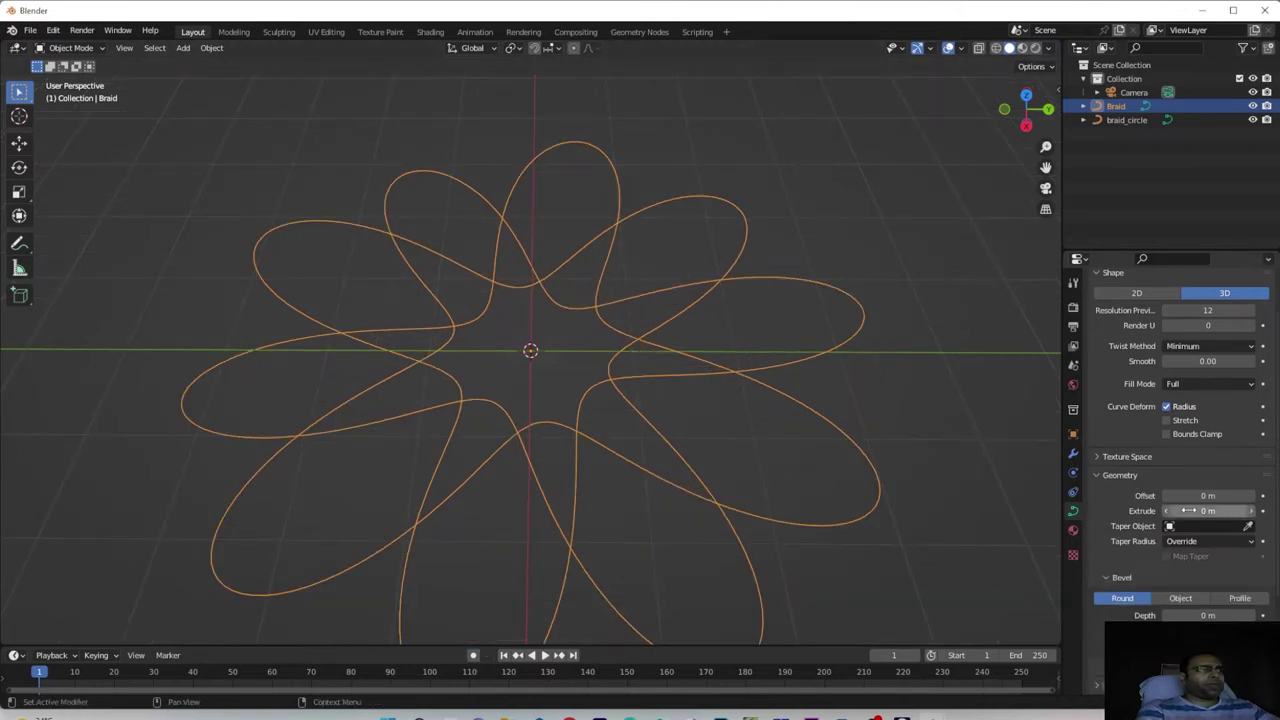
drag(1203, 511, 1262, 511)
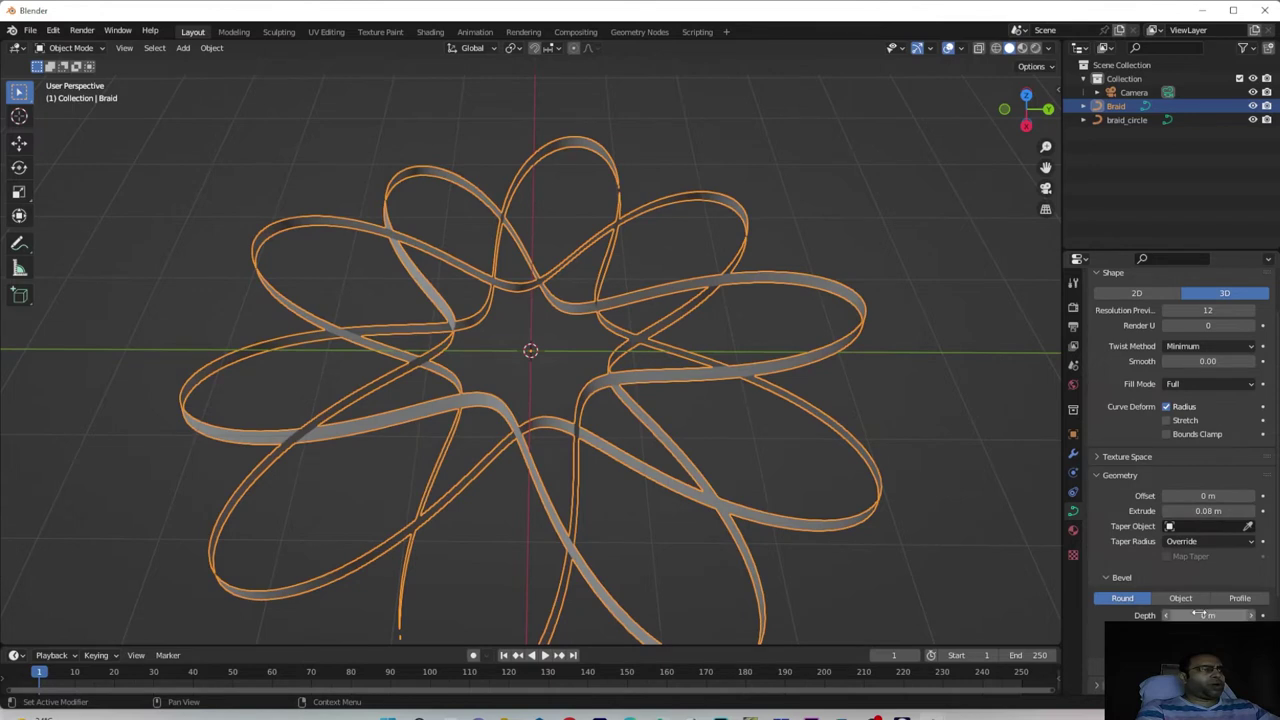
drag(1208, 615, 1230, 615)
Align the active camera to a top orthographic view that frames the whole braid
middle_drag(615, 390, 588, 392)
scroll(588, 392, up, 2)
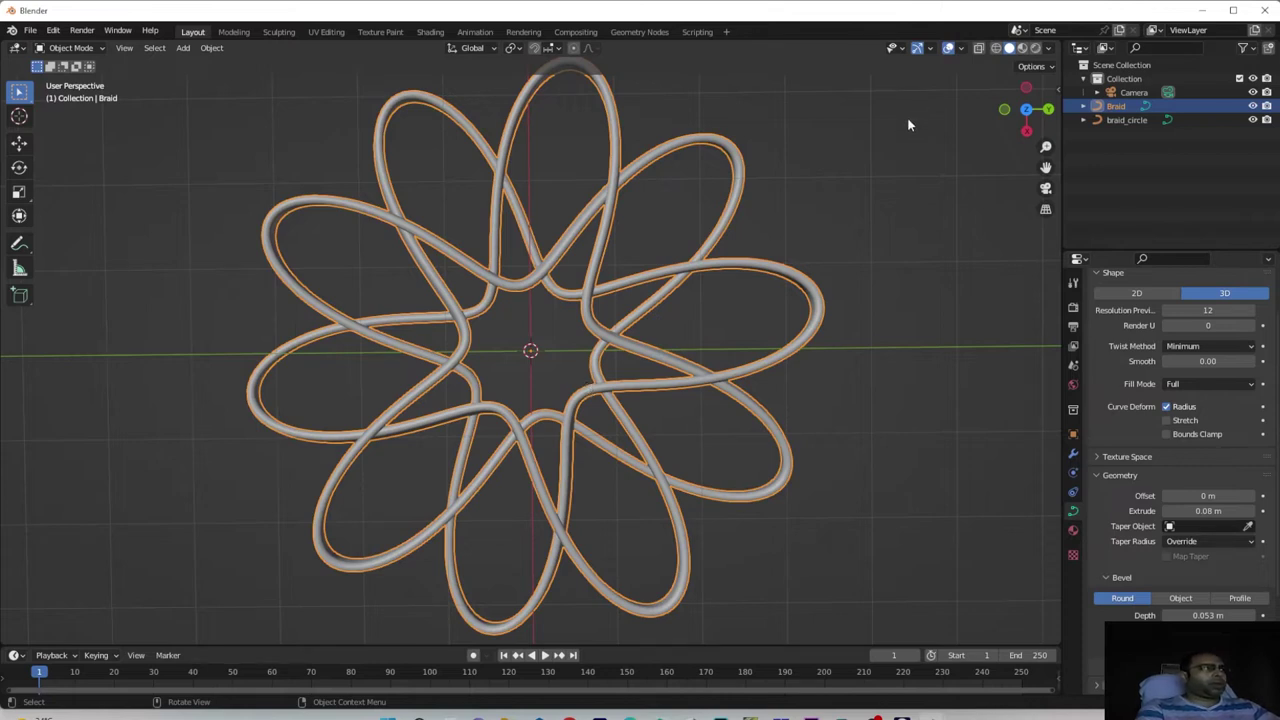
click(1027, 110)
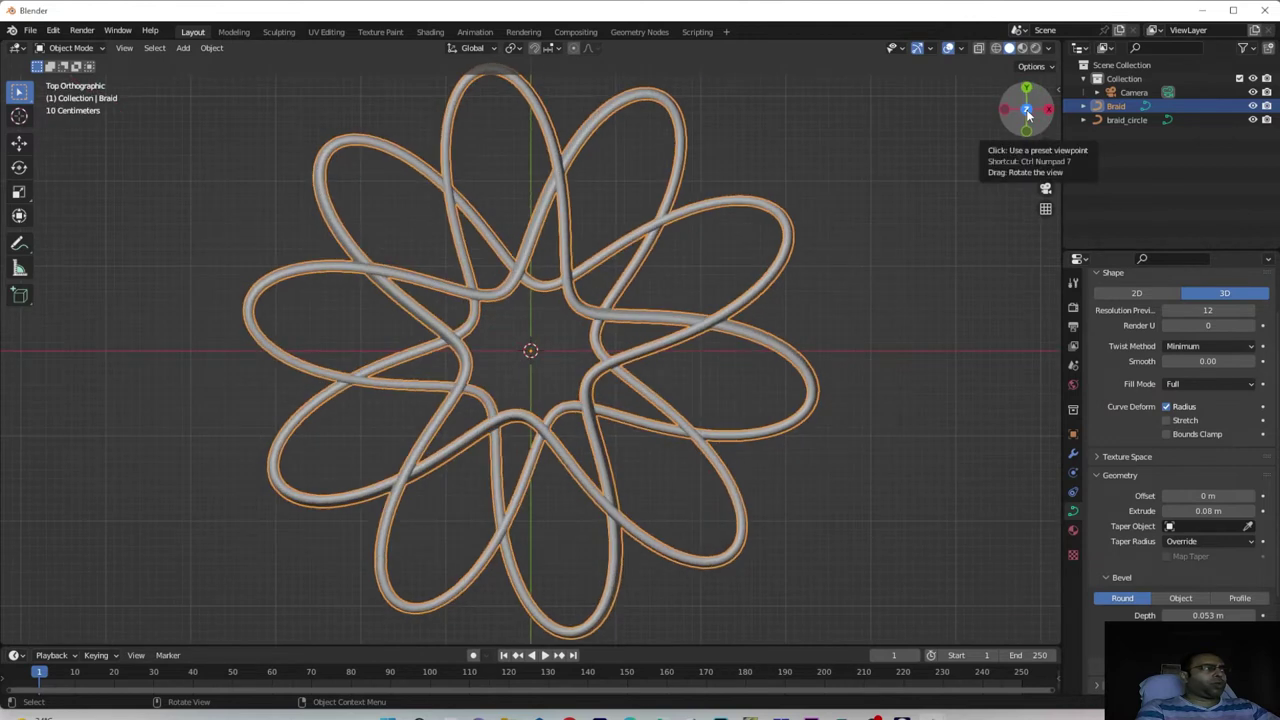
scroll(645, 305, down, 3)
scroll(645, 305, up, 2)
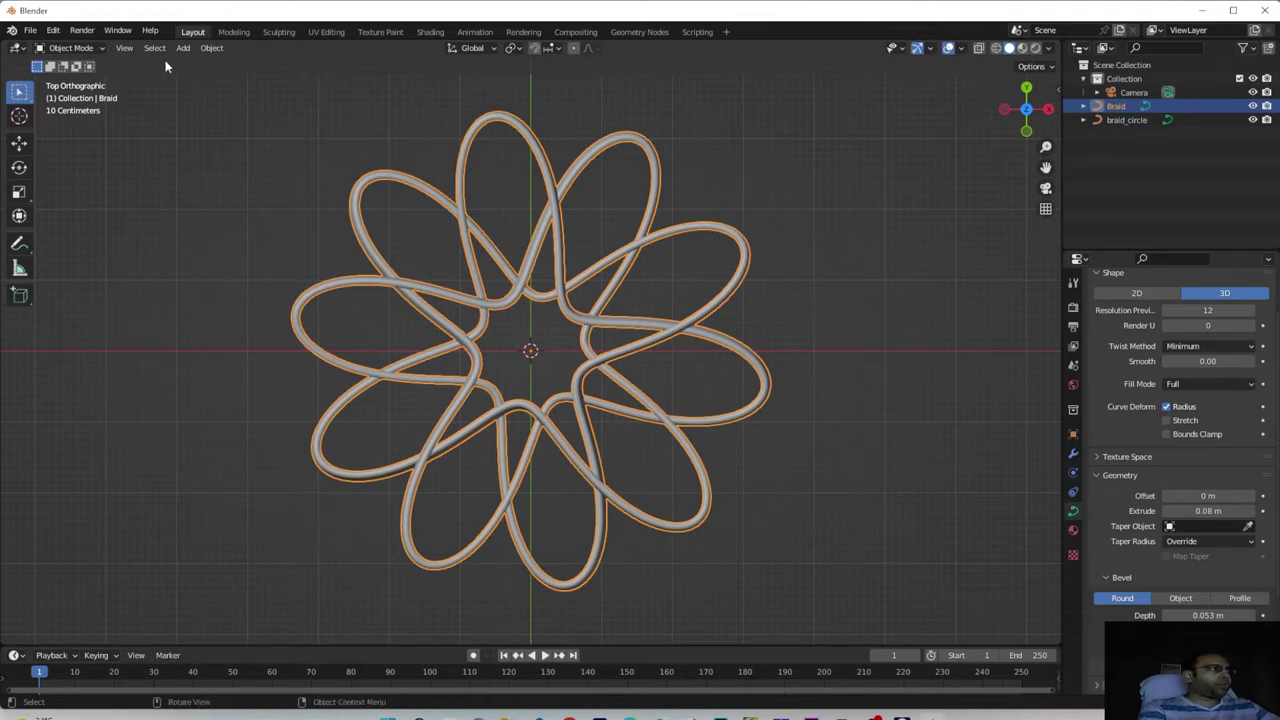
click(123, 50)
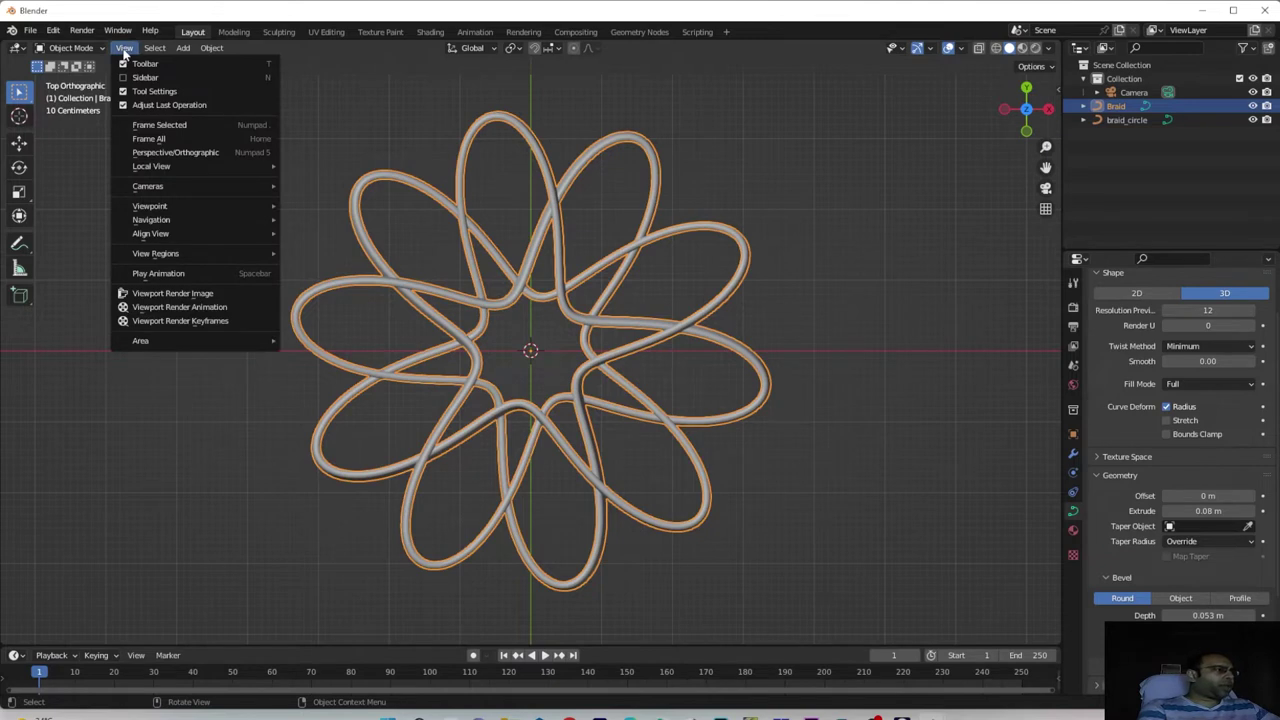
mouse_move(245, 209)
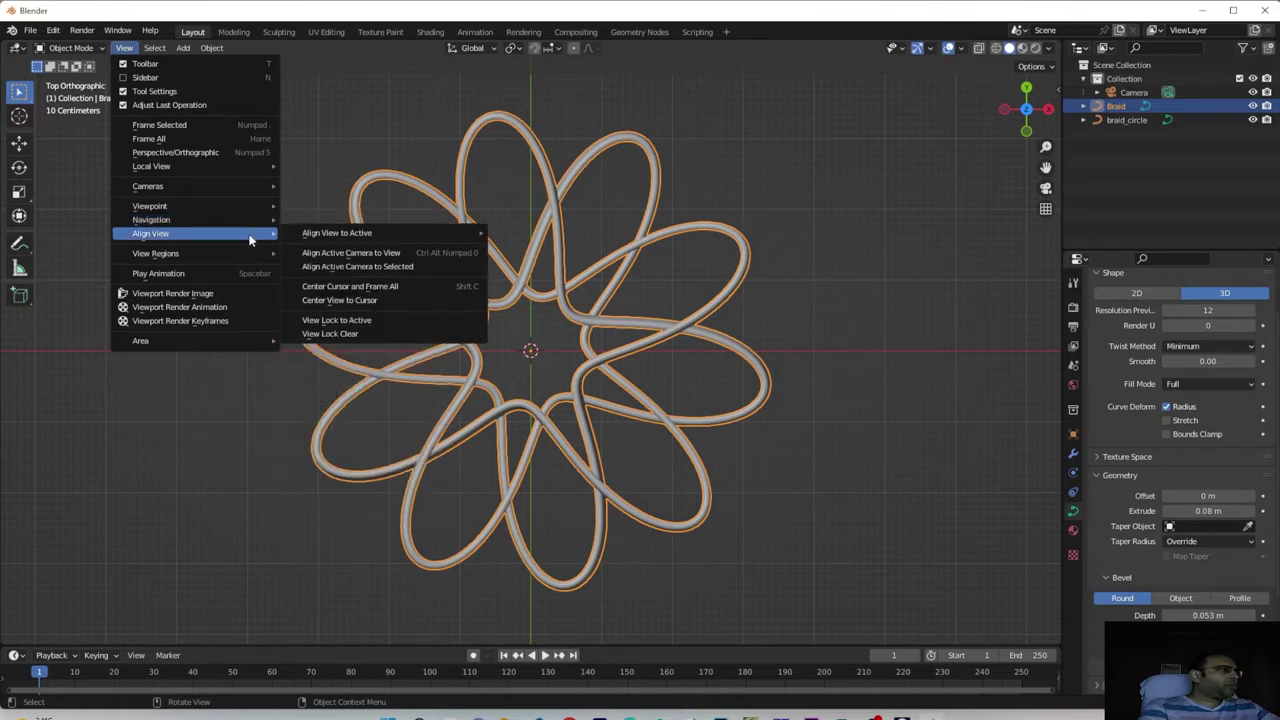
click(463, 259)
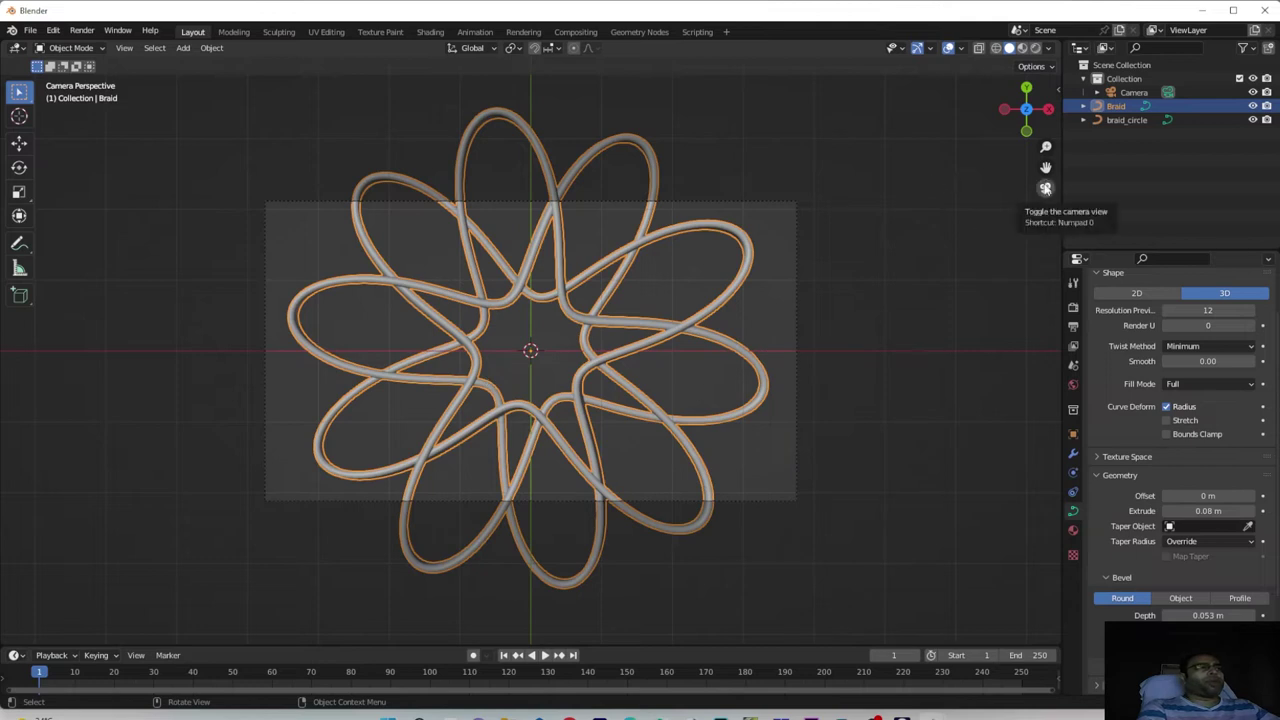
Lock the camera to the view and move the braid to Z -8.91 m so it fits inside the camera frame
click(1055, 88)
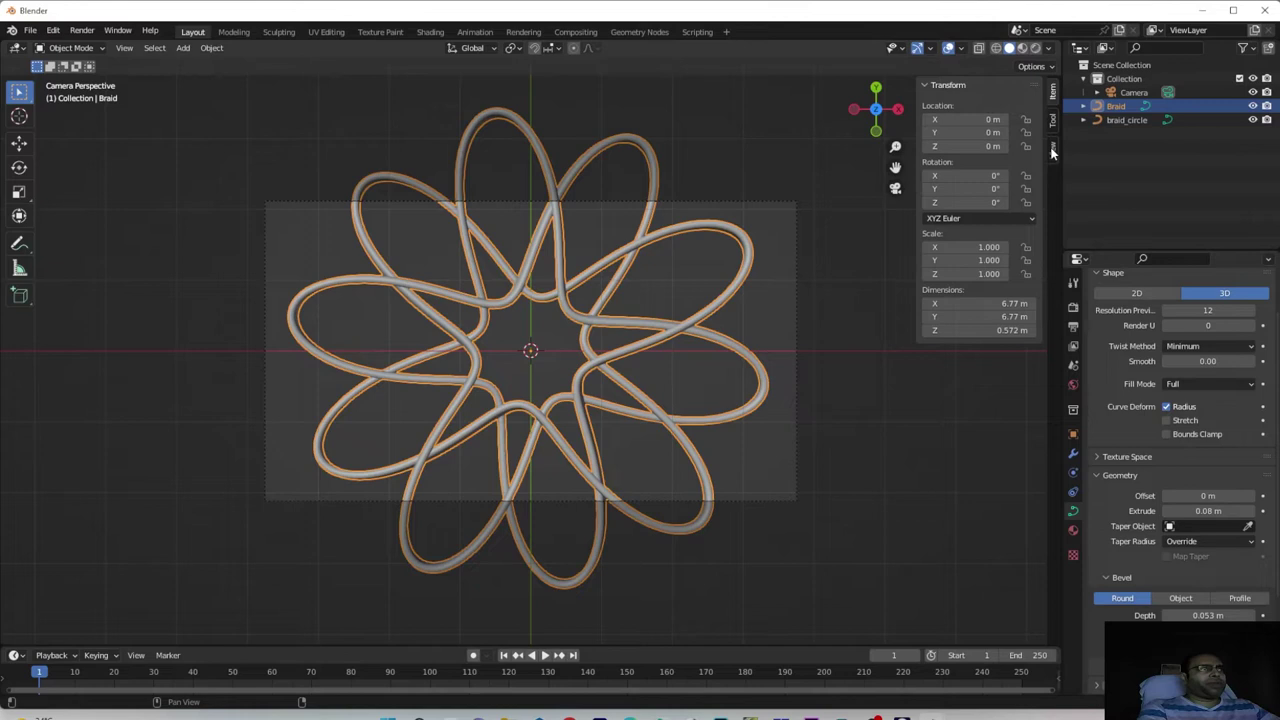
click(1052, 149)
click(977, 257)
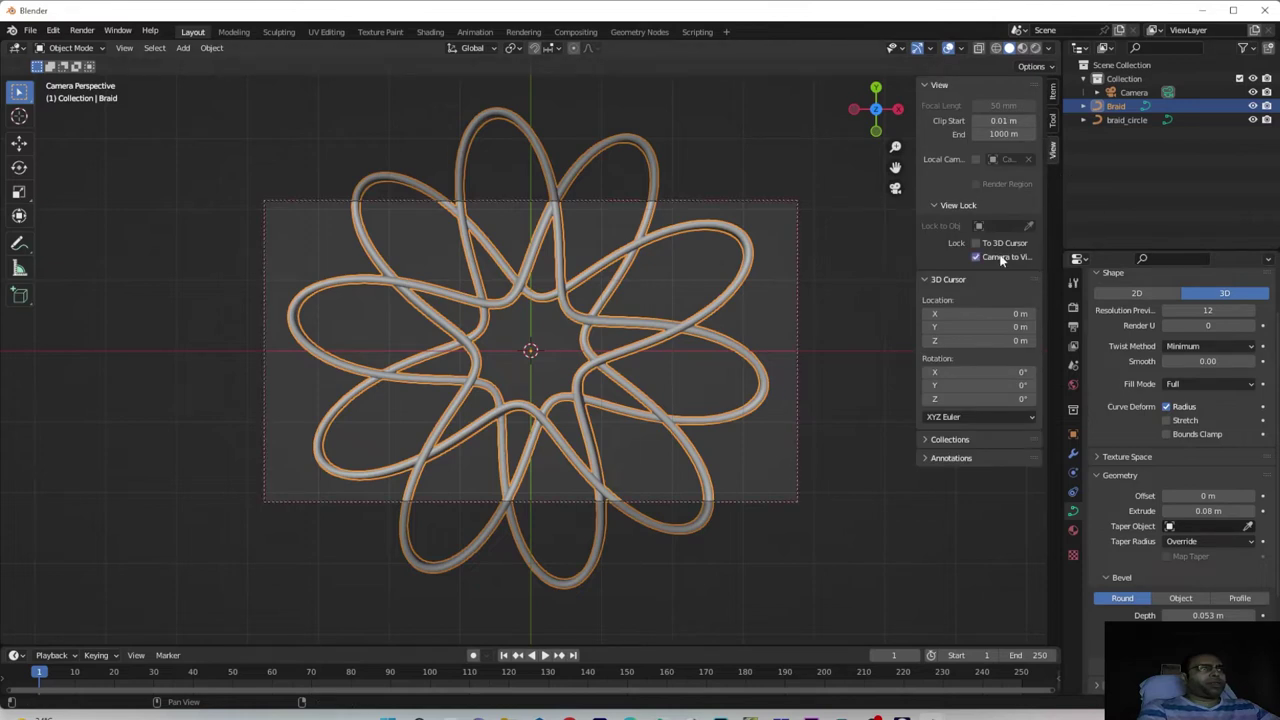
click(1052, 92)
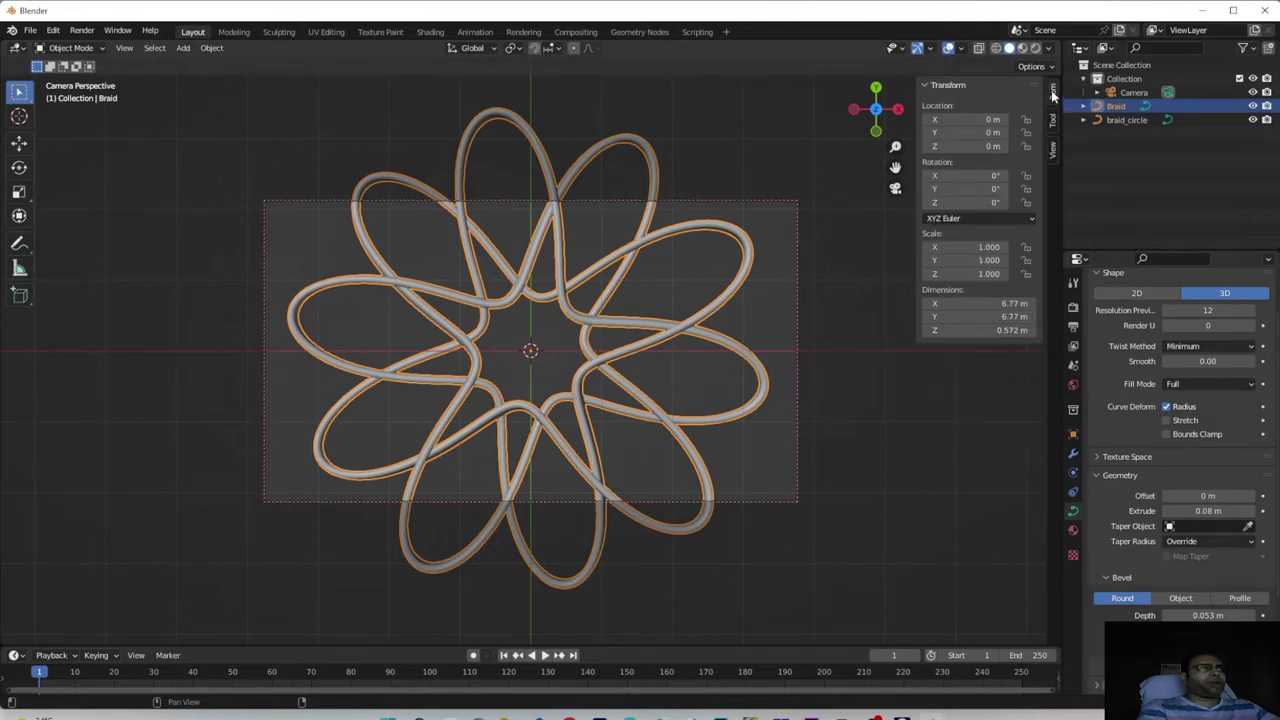
drag(964, 146, 800, 146)
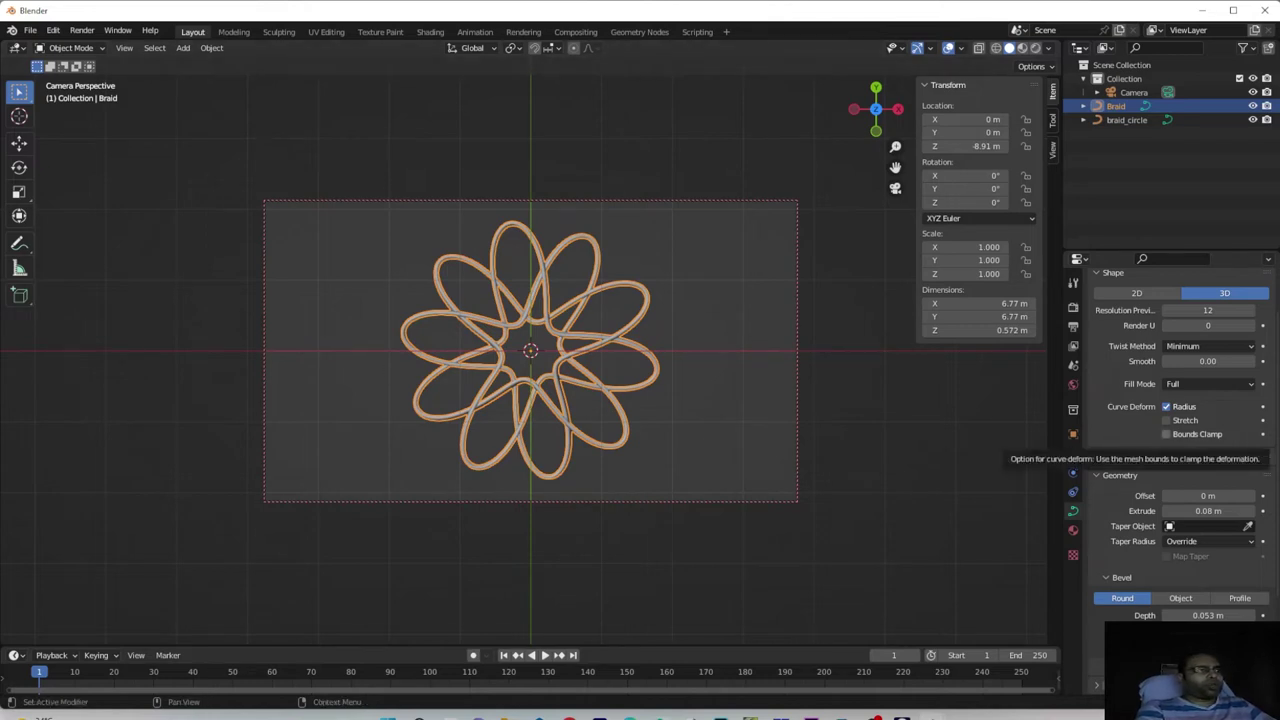
Try different geometry offsets on the braid, then keyframe the offset at -5 m on frame 1
drag(1207, 496, 1260, 496)
click(1203, 496)
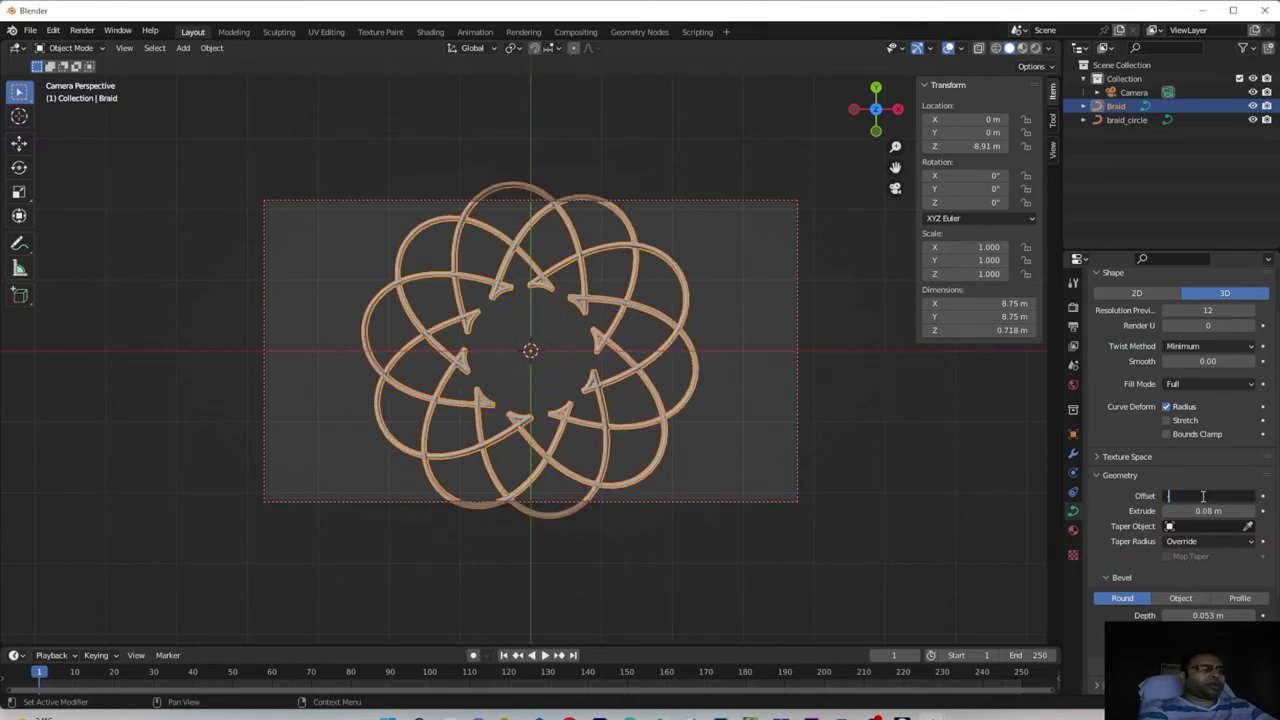
text(2)
key(Return)
drag(1196, 496, 1135, 496)
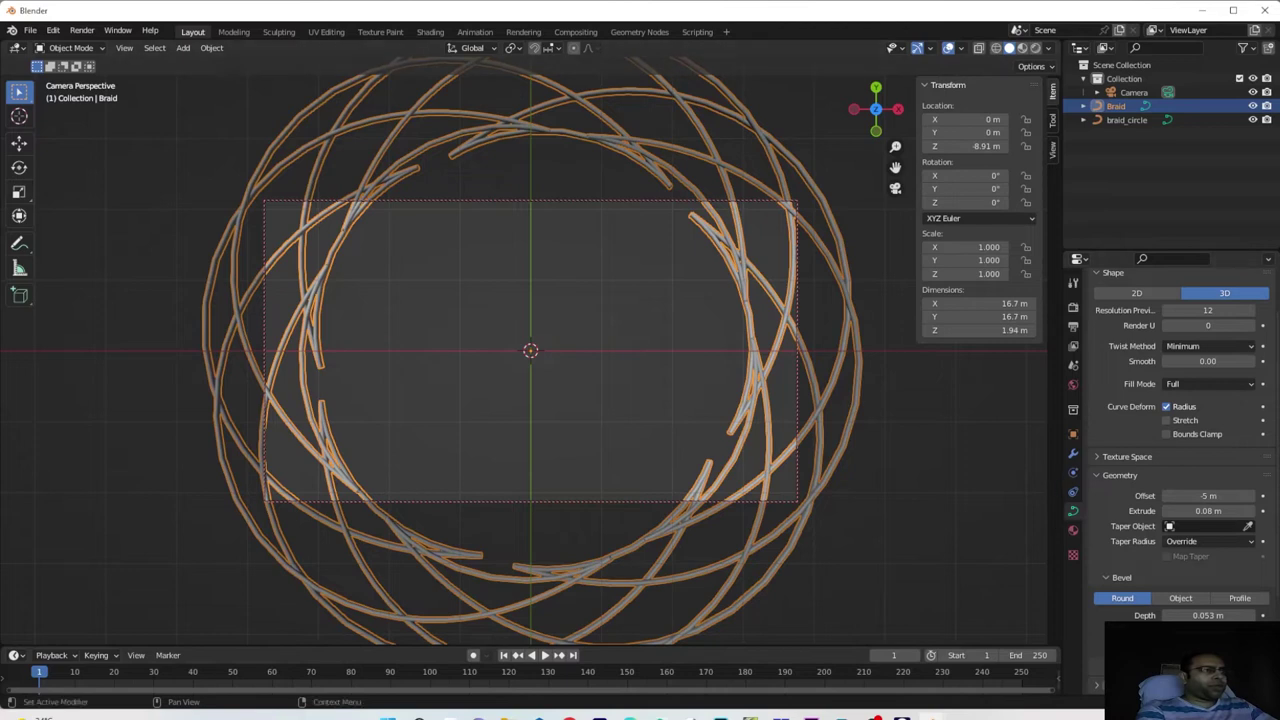
click(1263, 496)
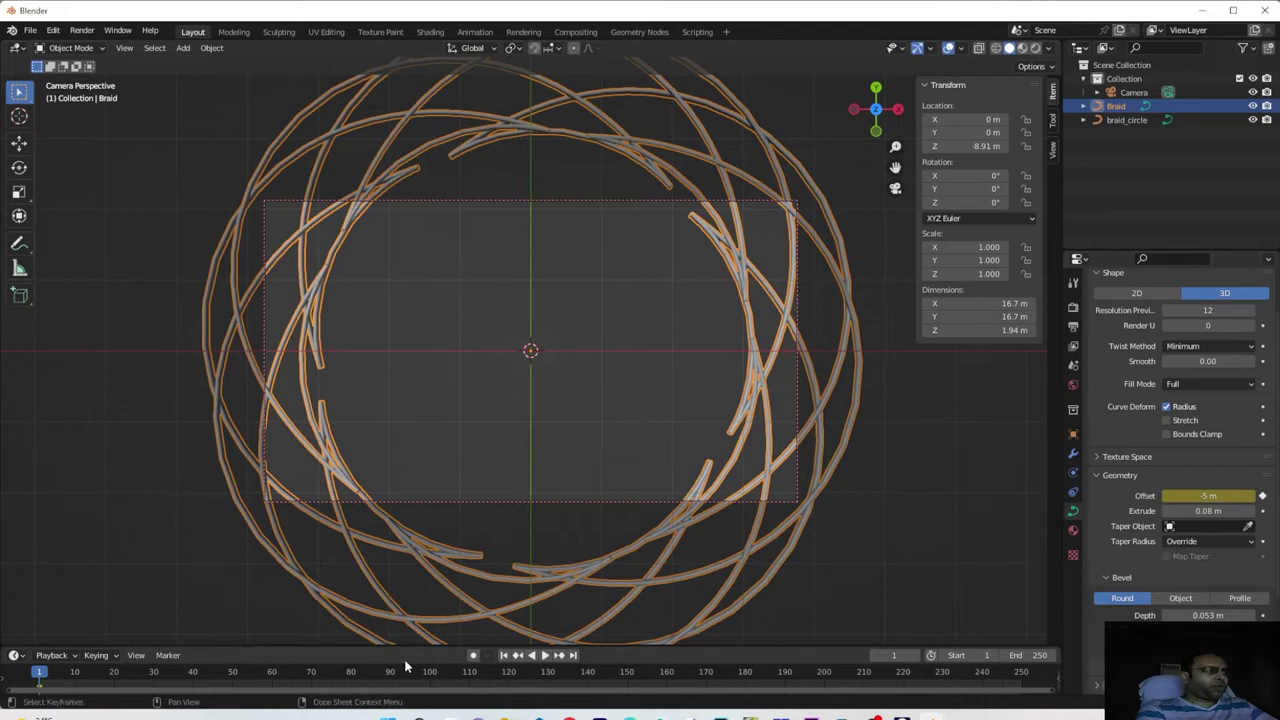
Keyframe the braid's geometry offset at 3 m on frame 125, after trying 1 m and 2 m
drag(427, 684, 530, 690)
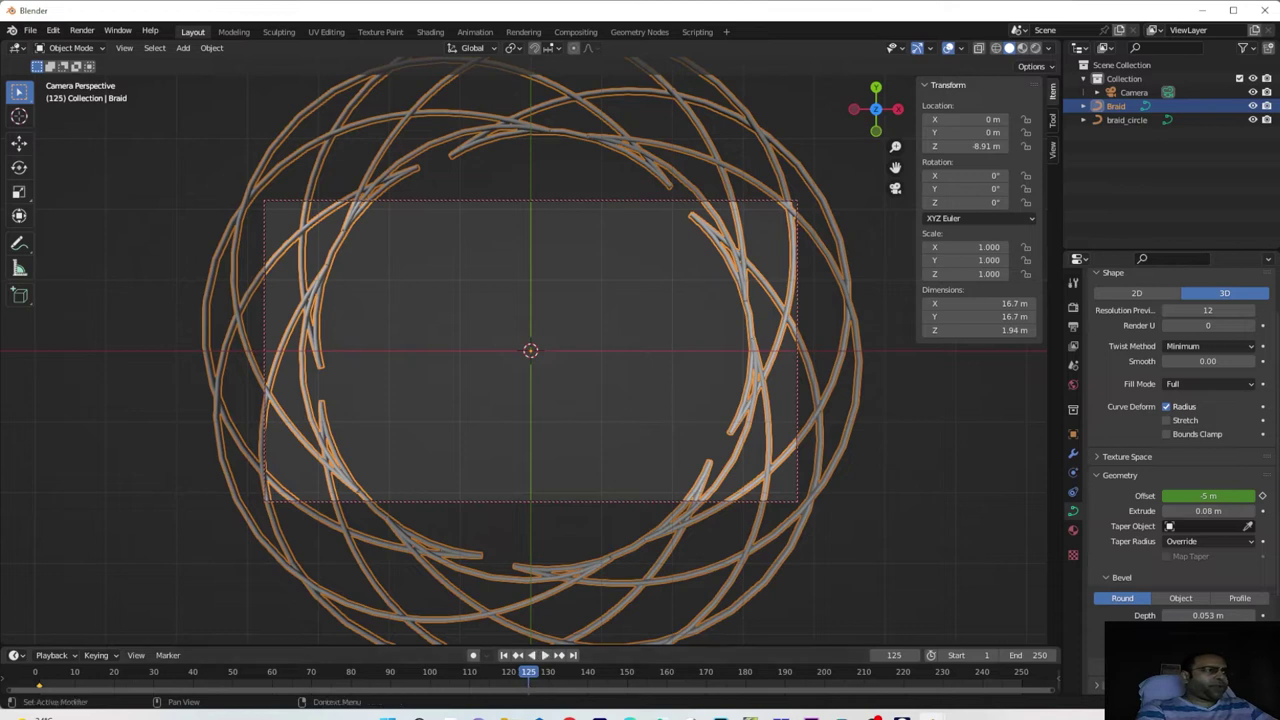
drag(1208, 496, 1245, 496)
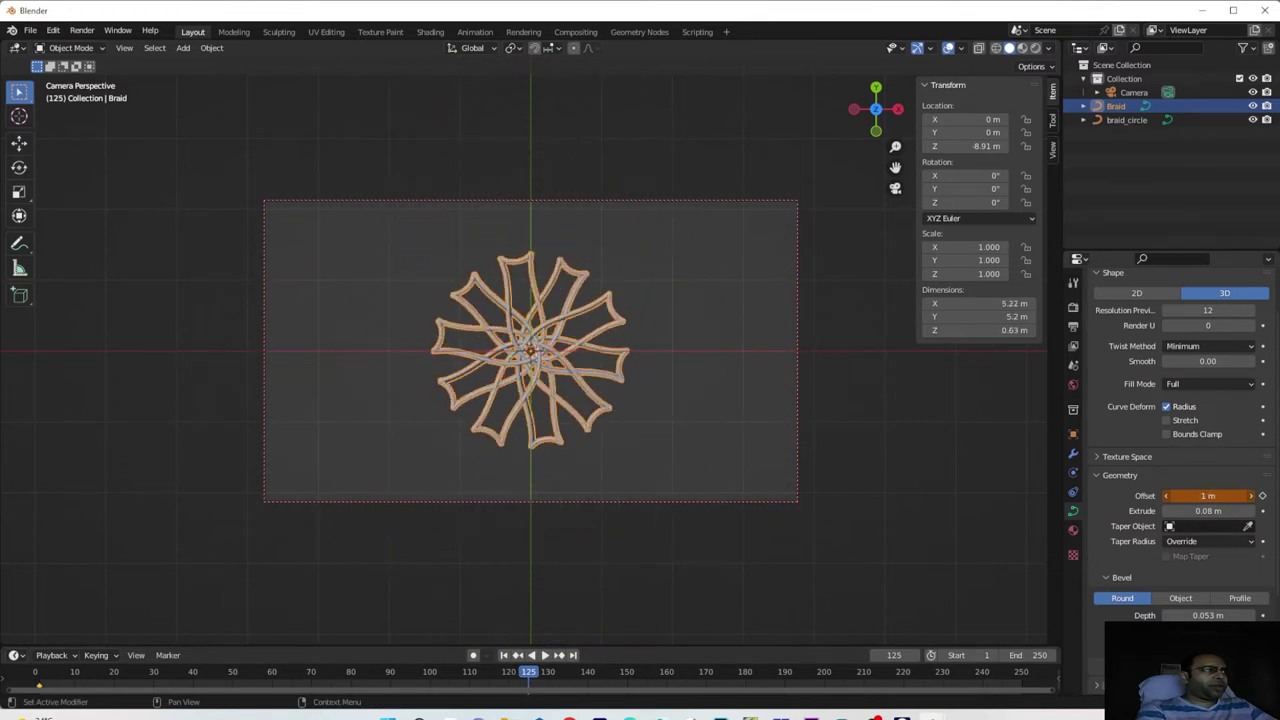
click(1211, 497)
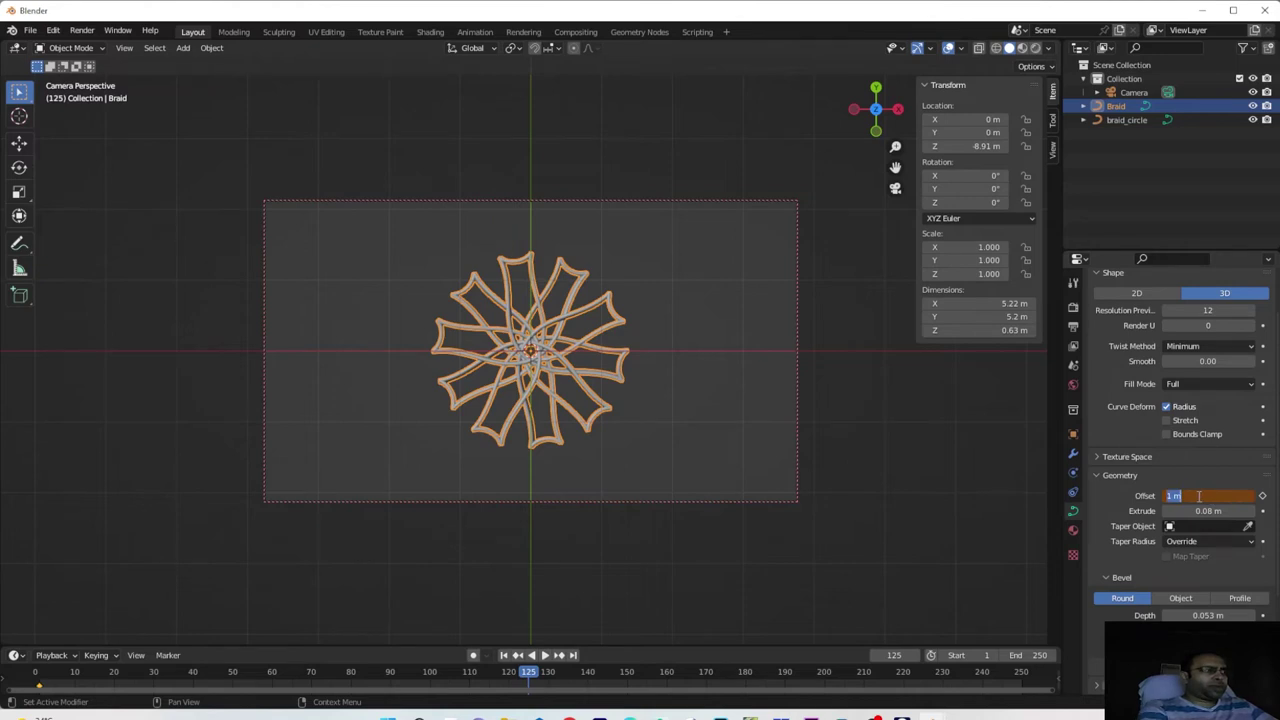
text(2)
key(Return)
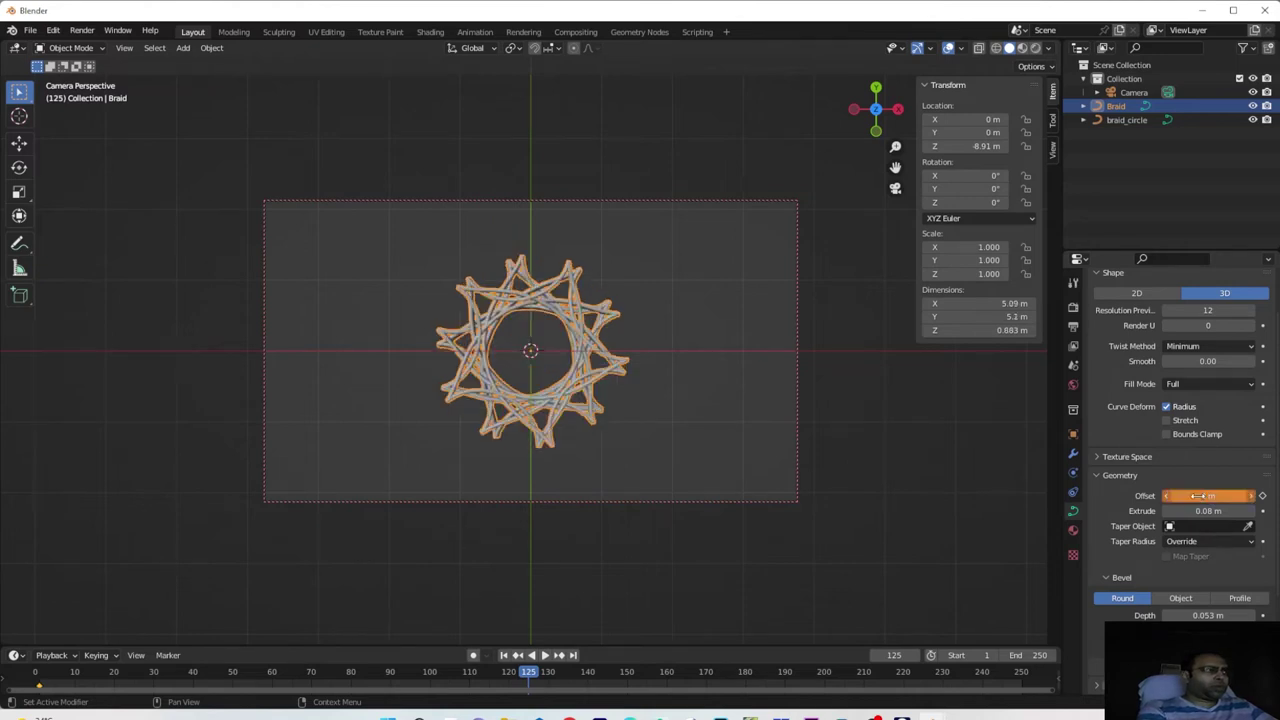
click(1211, 497)
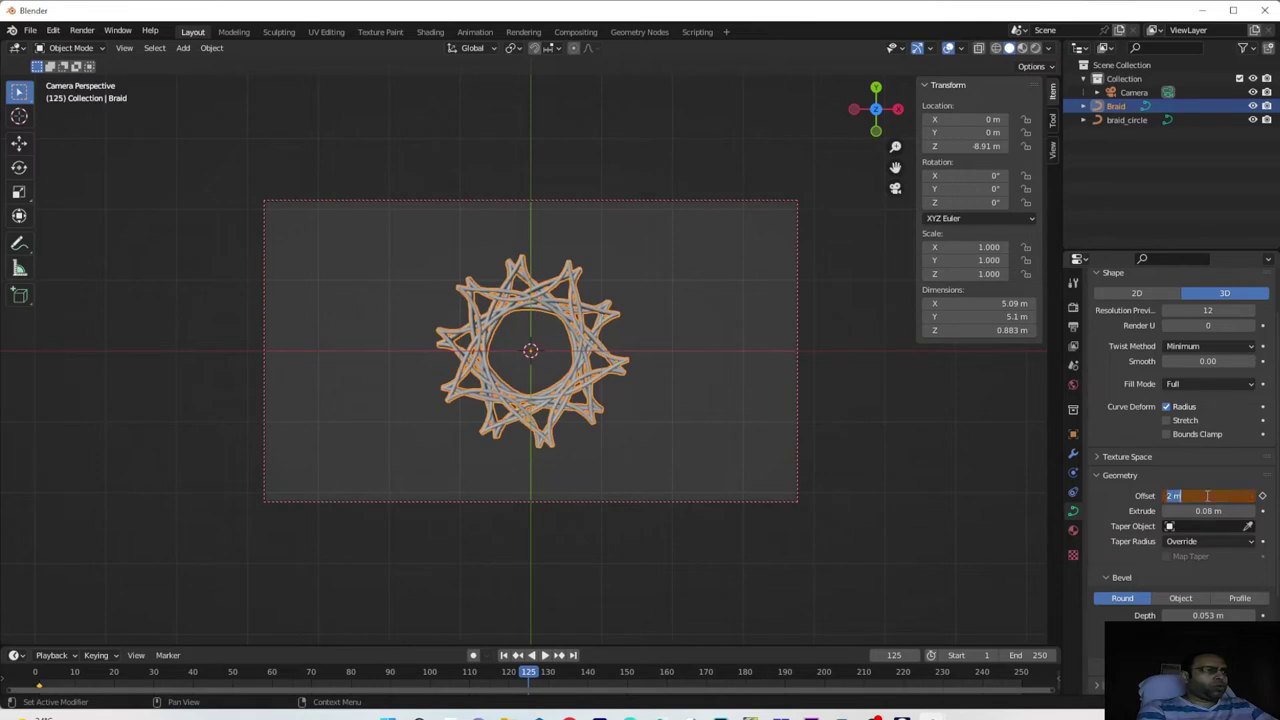
text(3)
key(Return)
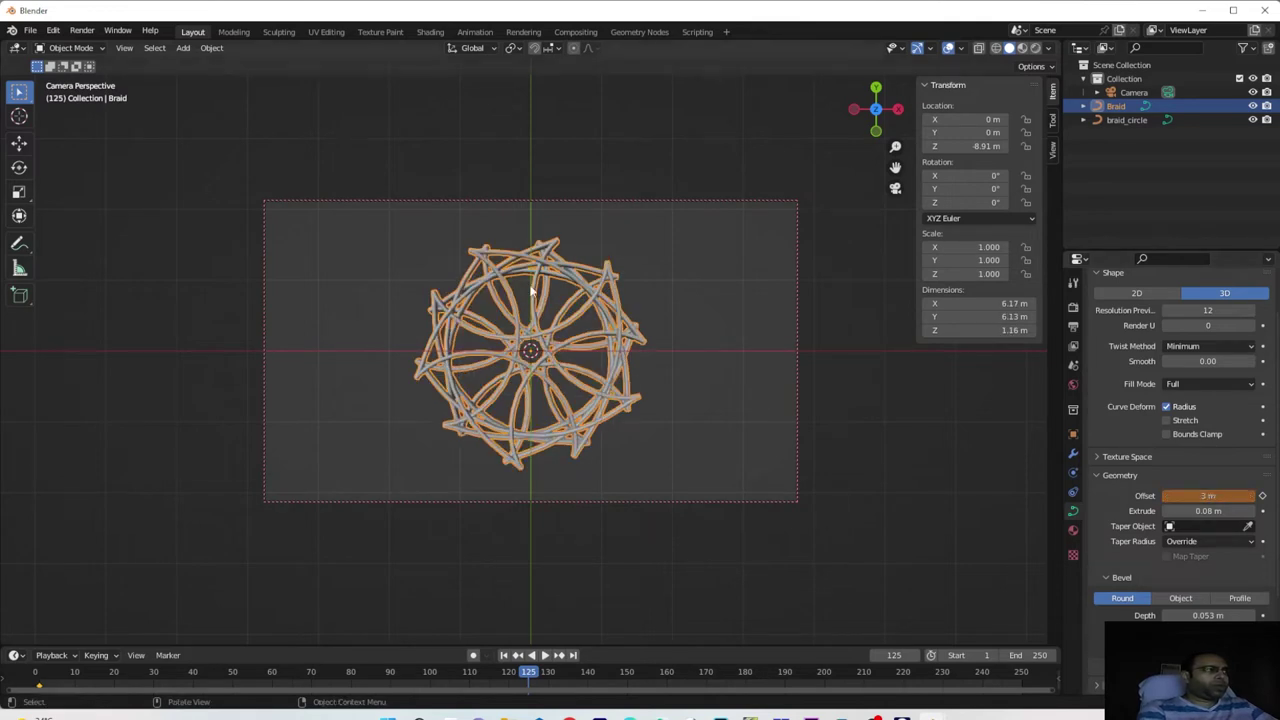
click(1262, 497)
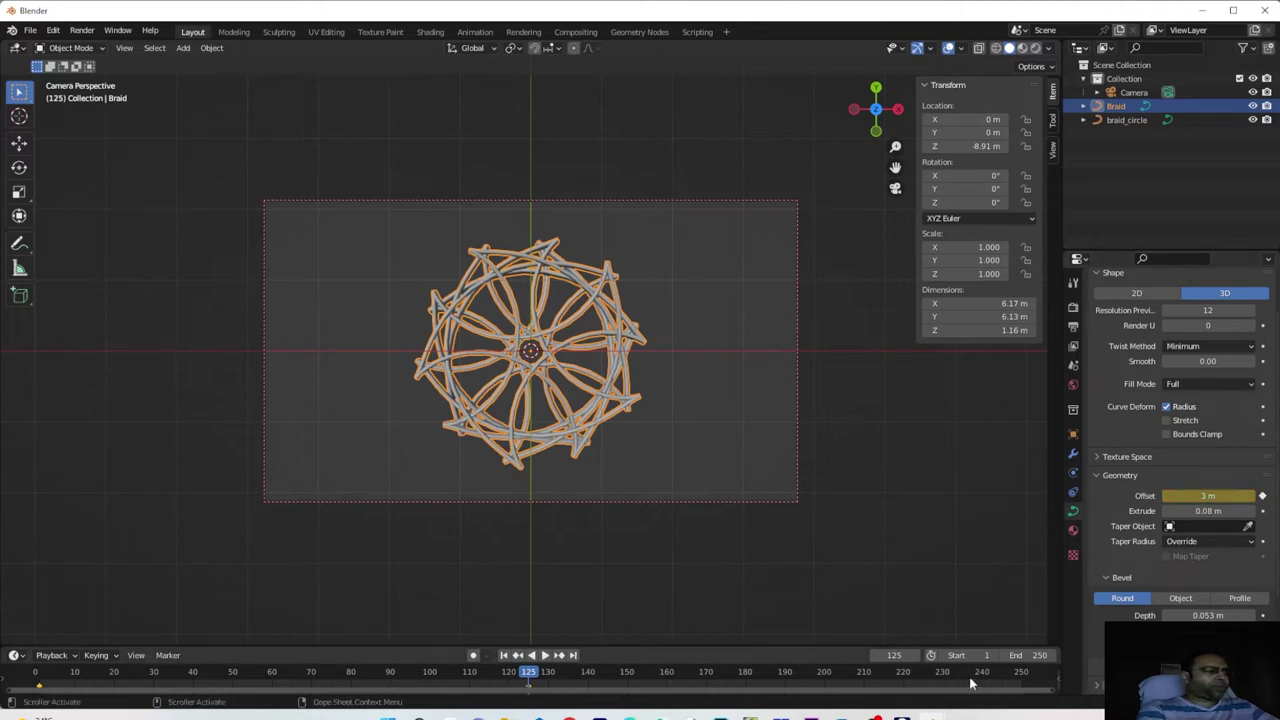
Keyframe the braid's geometry offset at -5 m on frame 250 to close the loop
key(shift+Right)
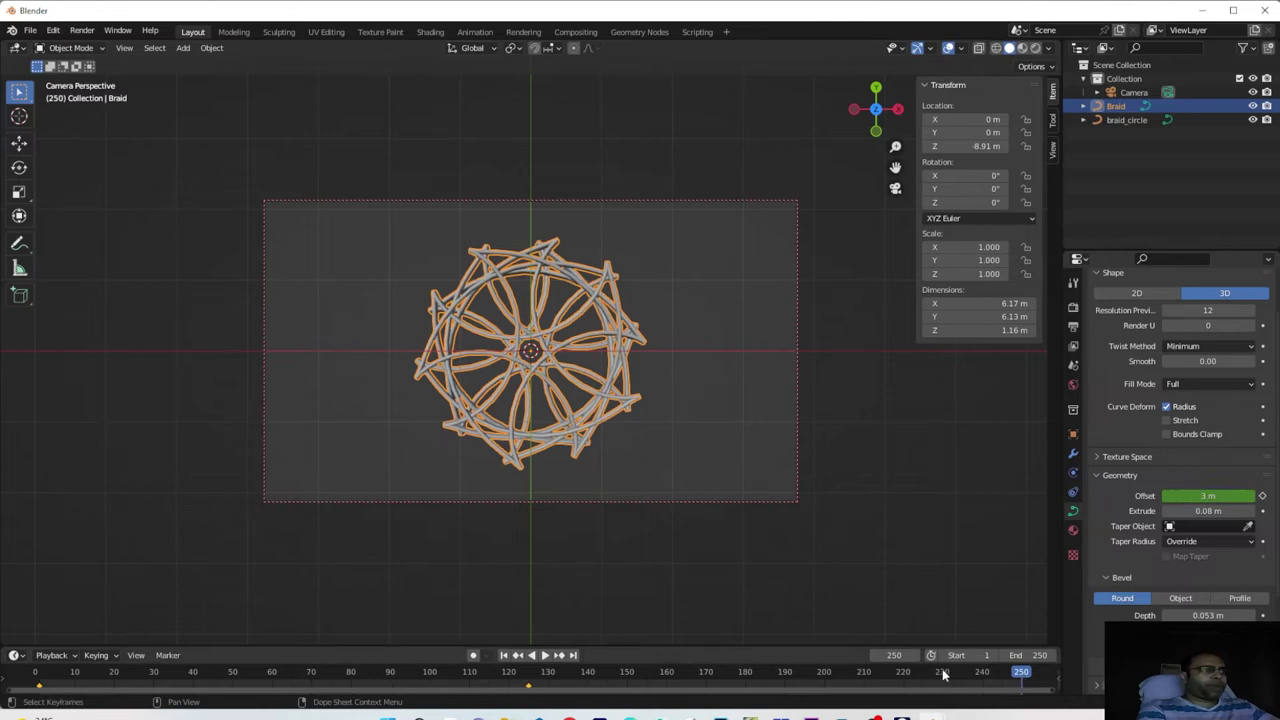
key(Escape)
double_click(1216, 497)
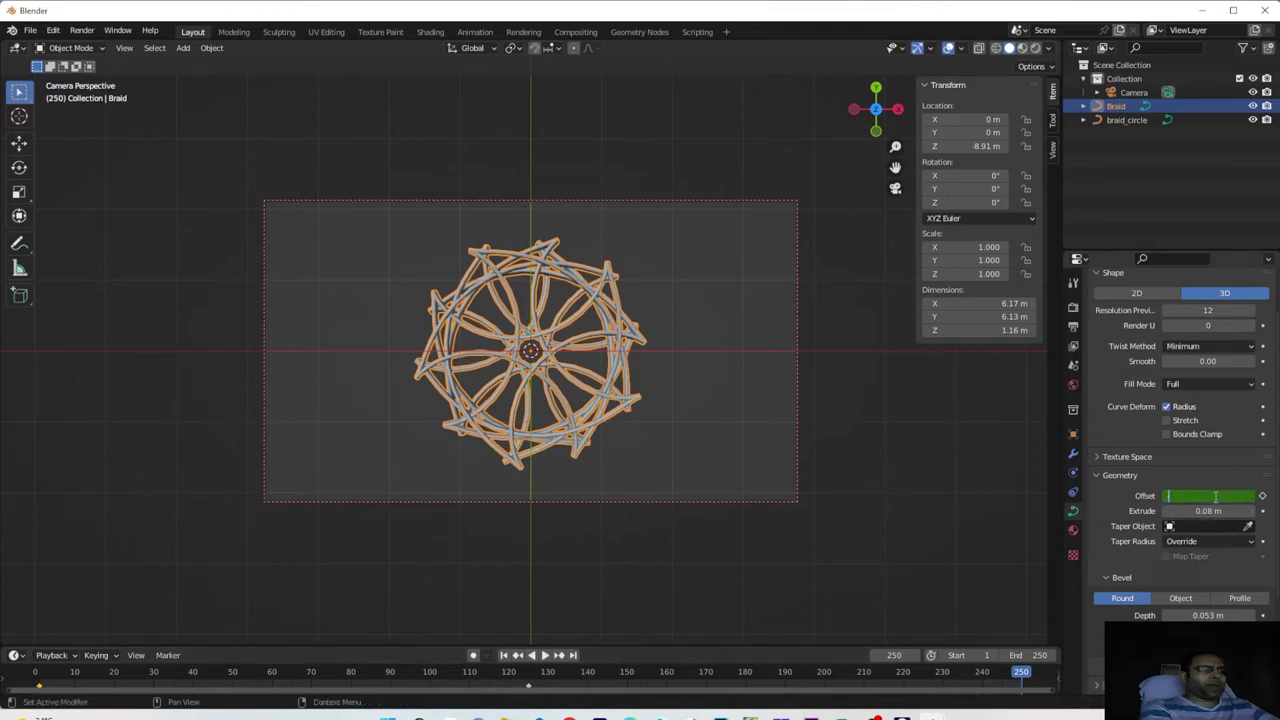
text(-5)
key(Return)
click(1263, 496)
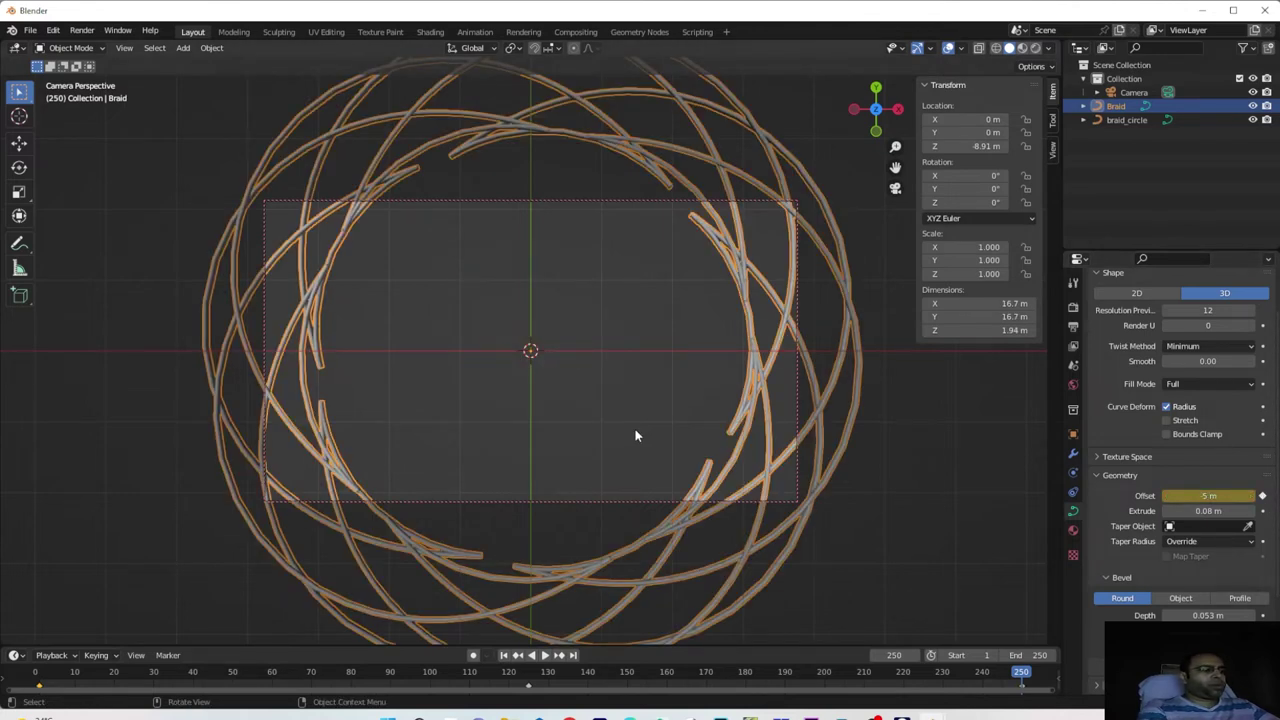
Play back the offset animation with the braid deselected, and scrub the timeline to frame 139 to check its motion
key(shift+Left)
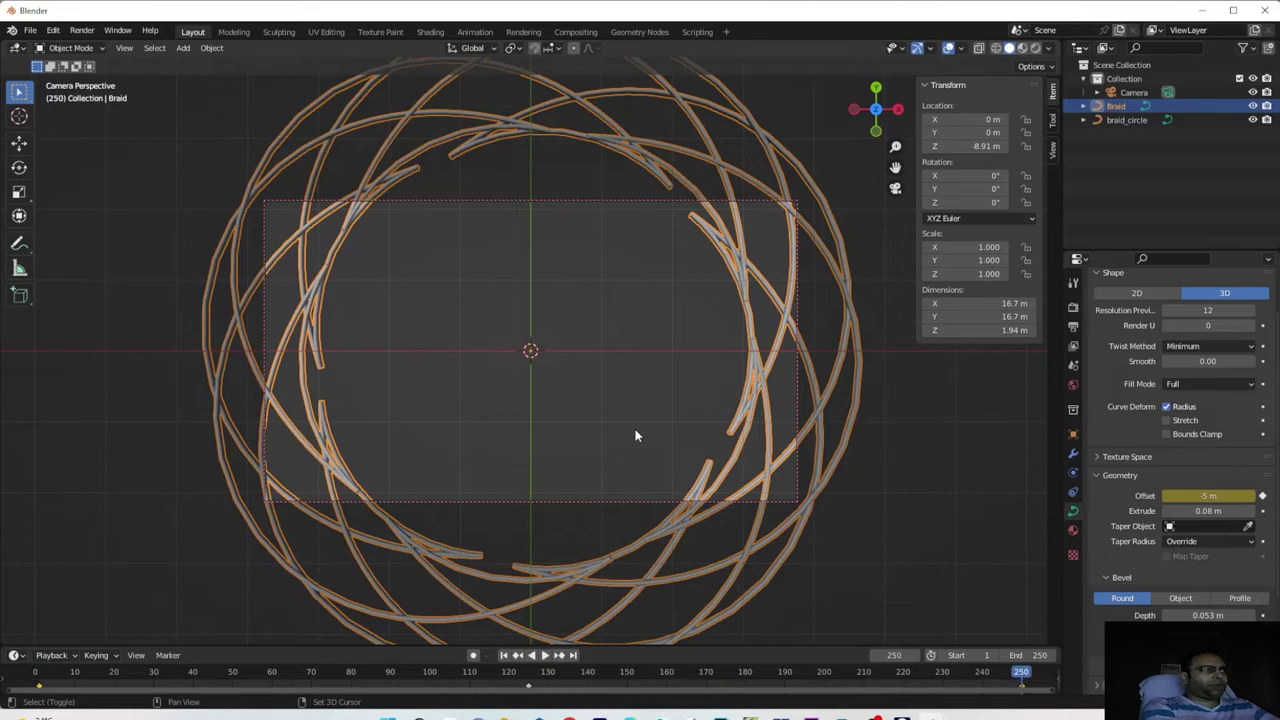
key(shift+Right)
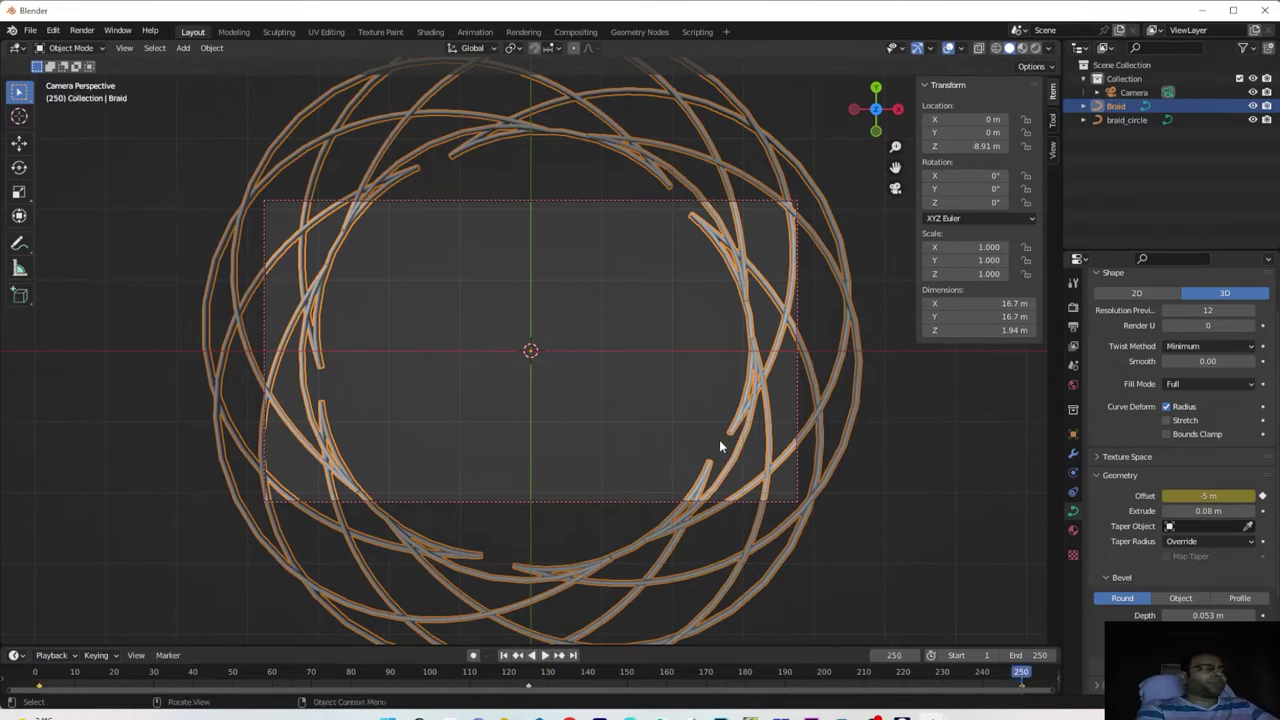
key(space)
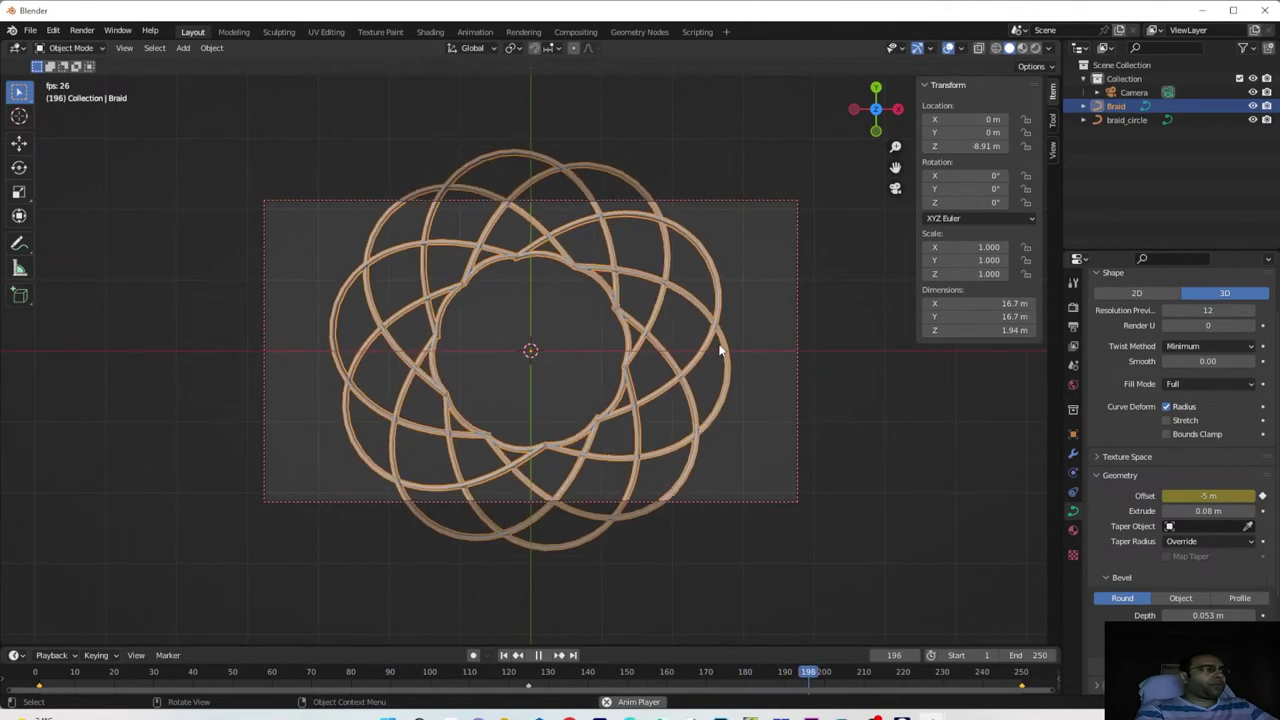
click(798, 331)
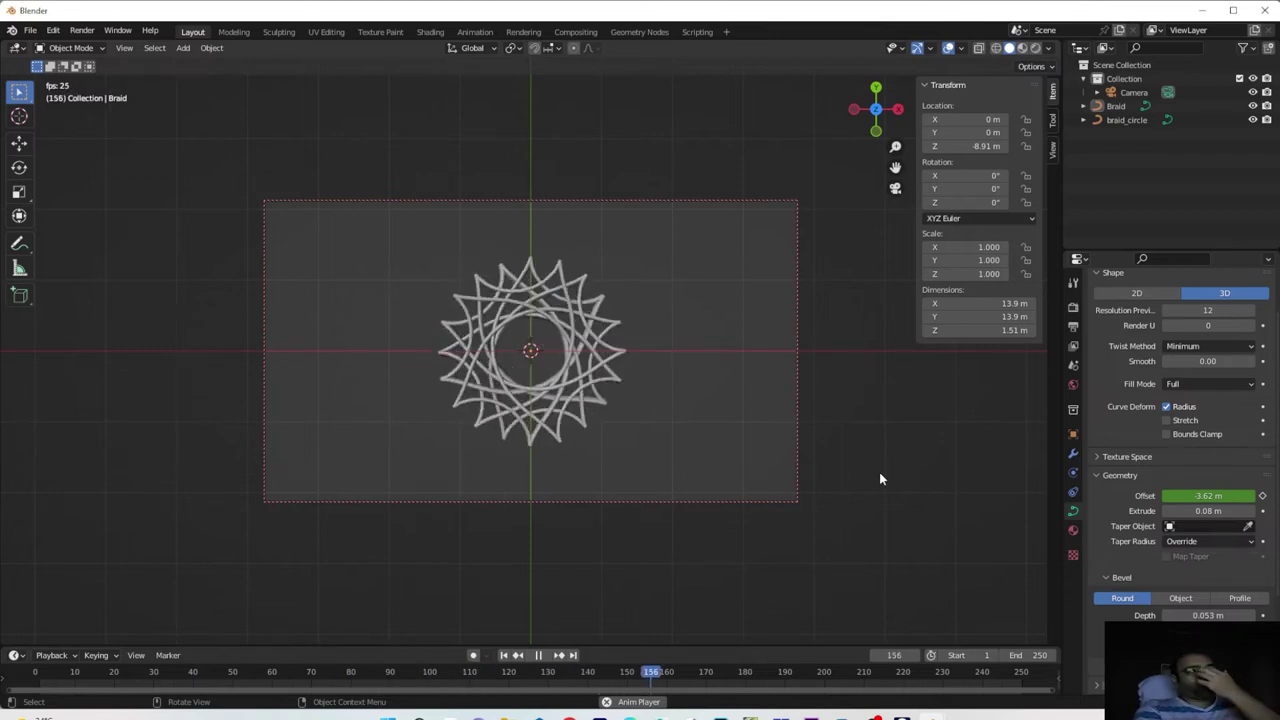
key(space)
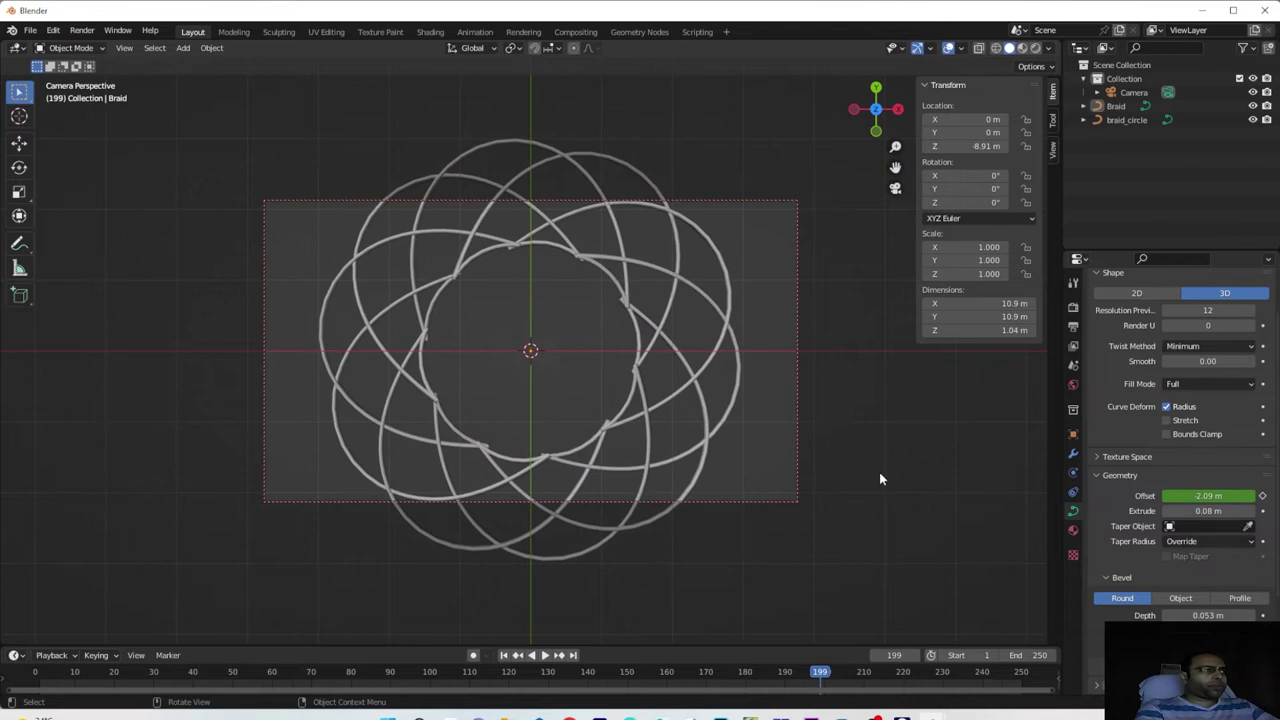
drag(820, 675, 584, 686)
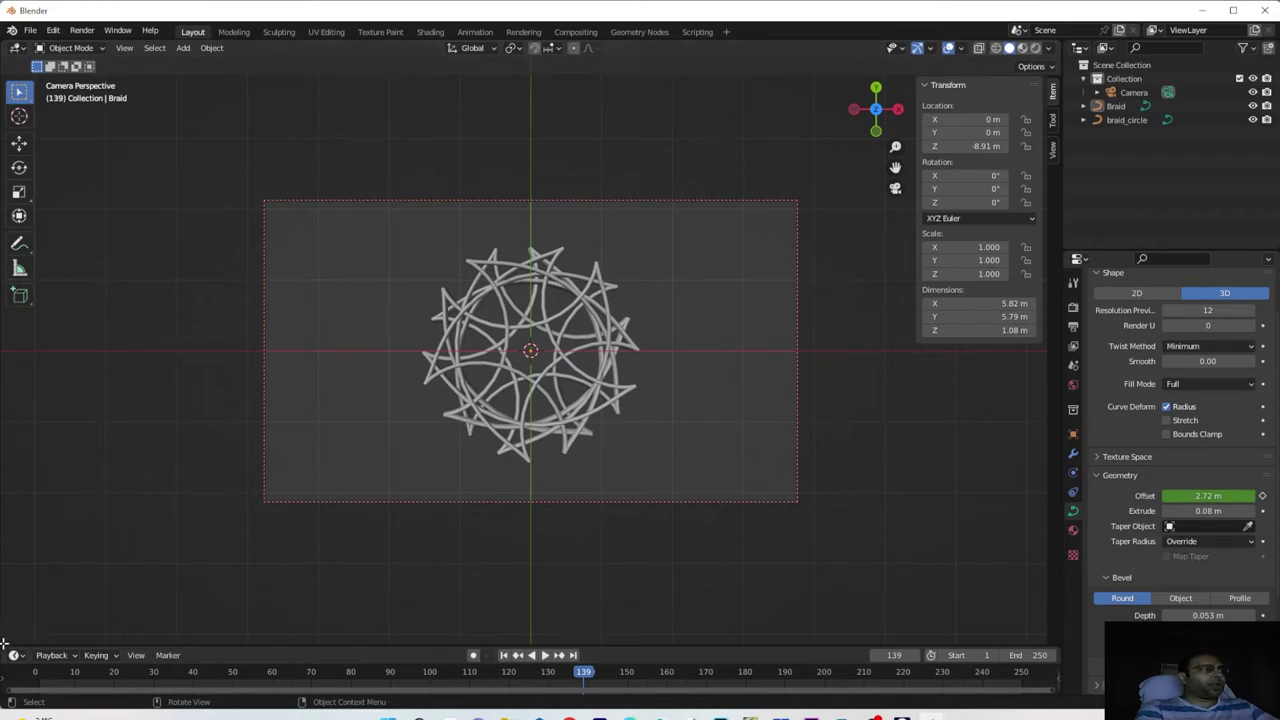
Split the 3D viewport into an upper and a lower area and make the lower one a Shader Editor
drag(28, 635, 439, 585)
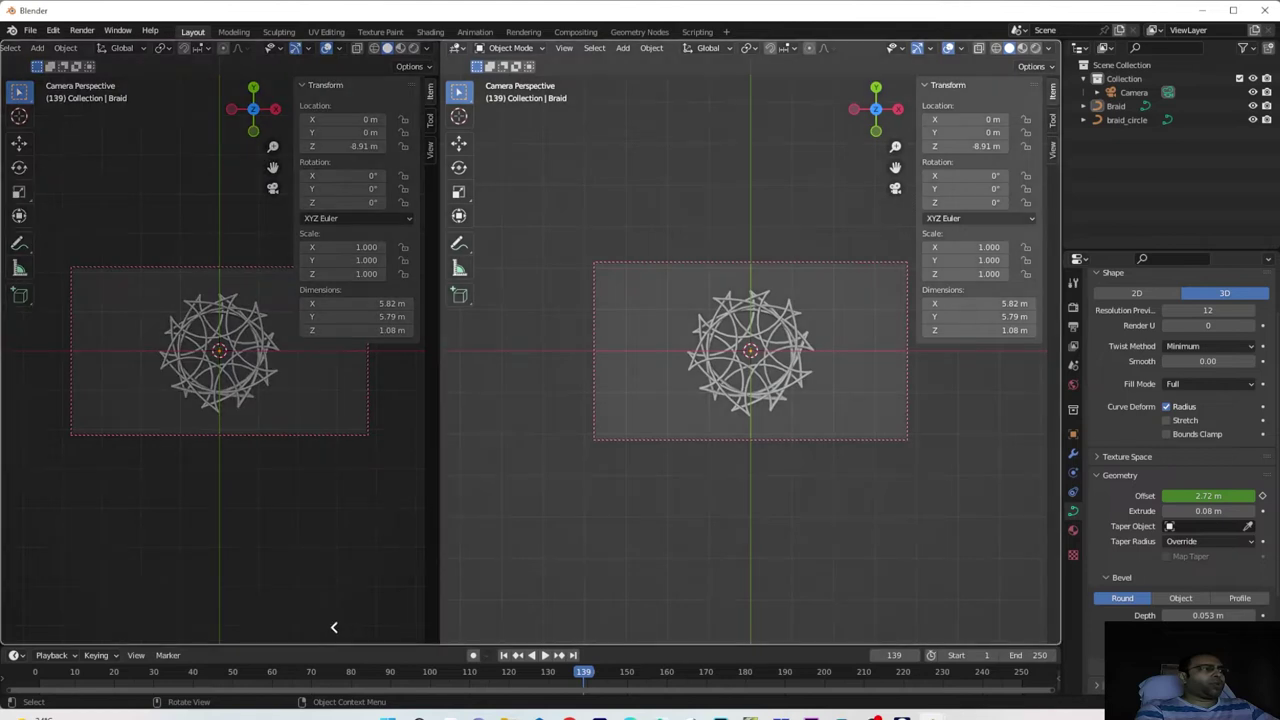
drag(334, 627, 108, 623)
drag(8, 610, 37, 395)
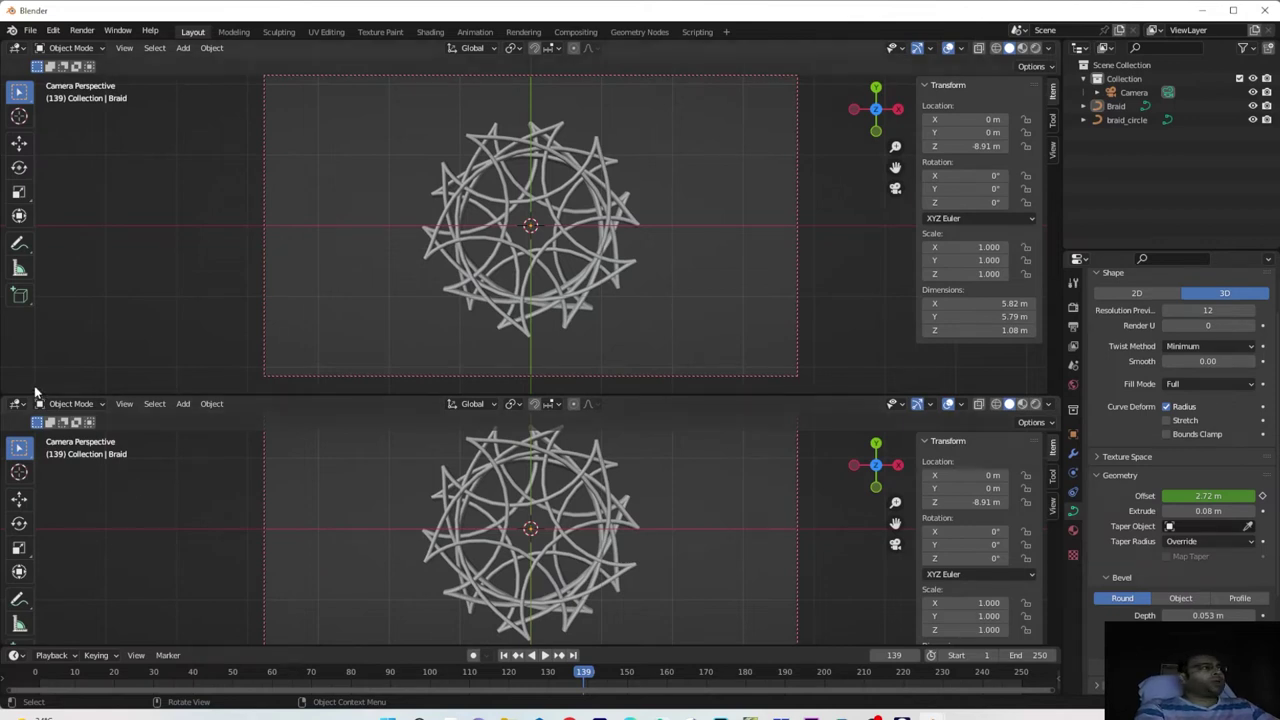
click(17, 407)
click(55, 534)
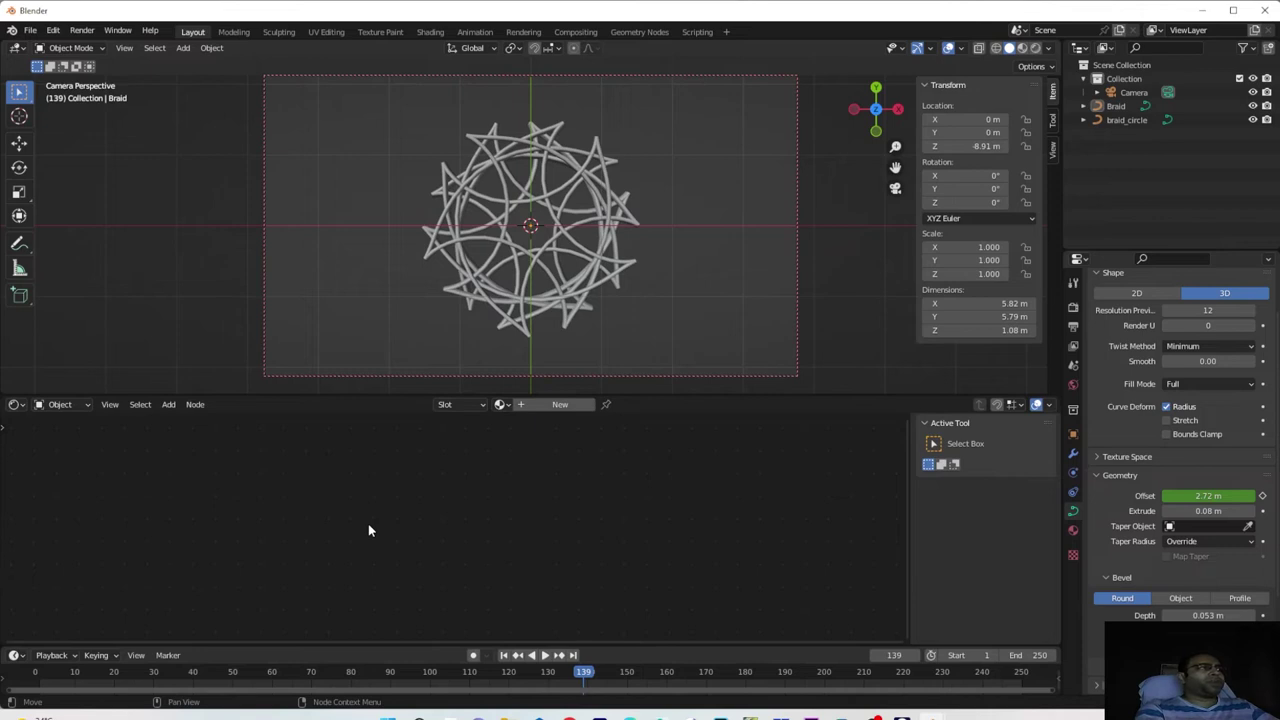
Switch the viewport to rendered shading and set the world background color to black
click(1036, 49)
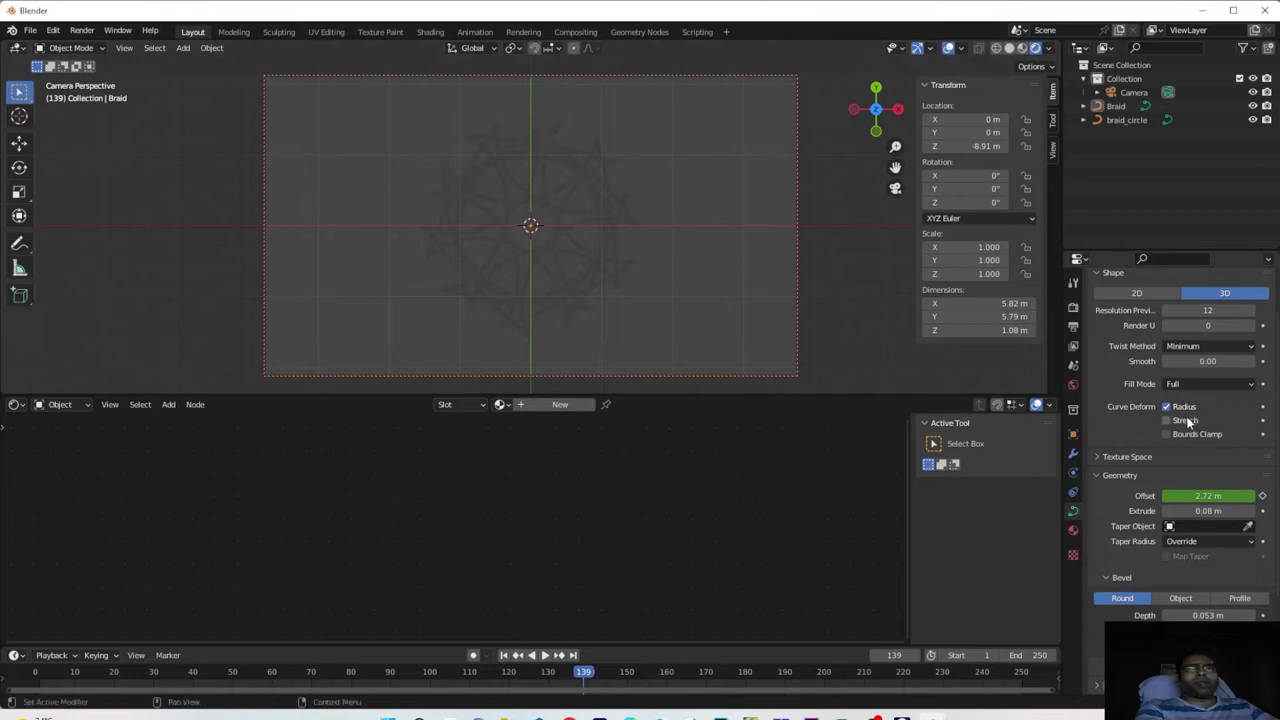
click(1073, 384)
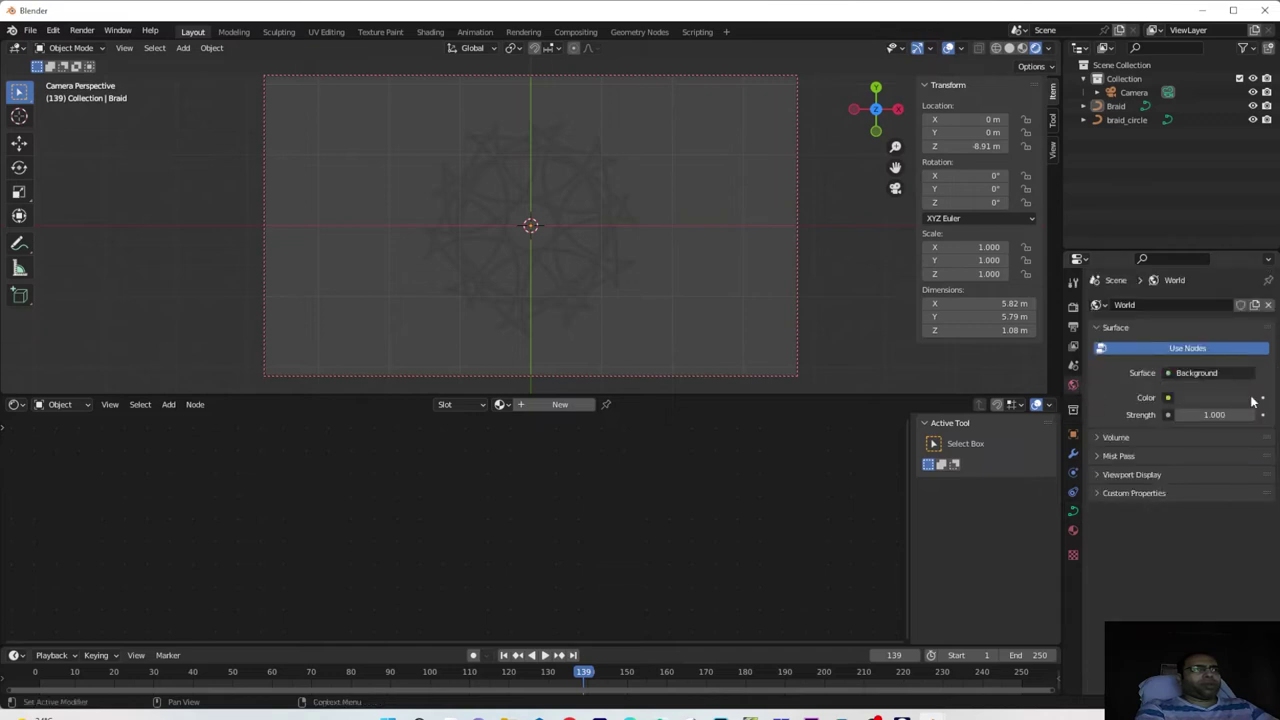
click(1217, 397)
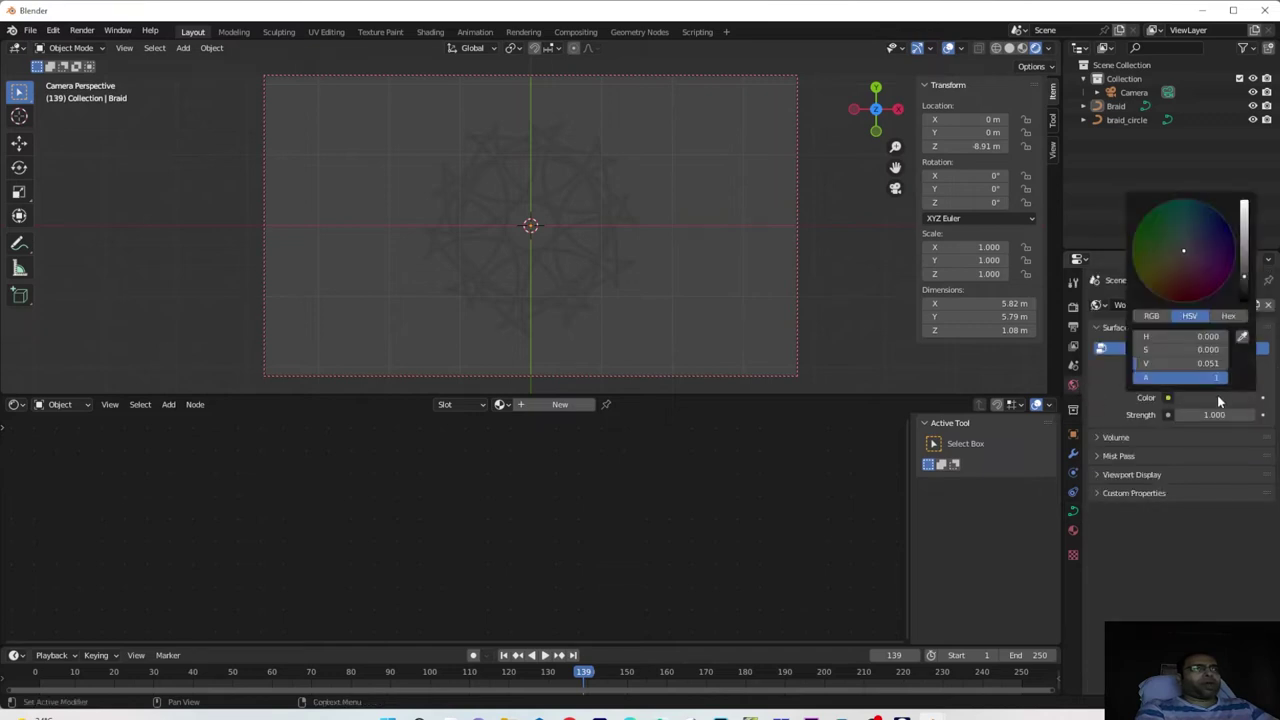
click(1244, 286)
click(1244, 289)
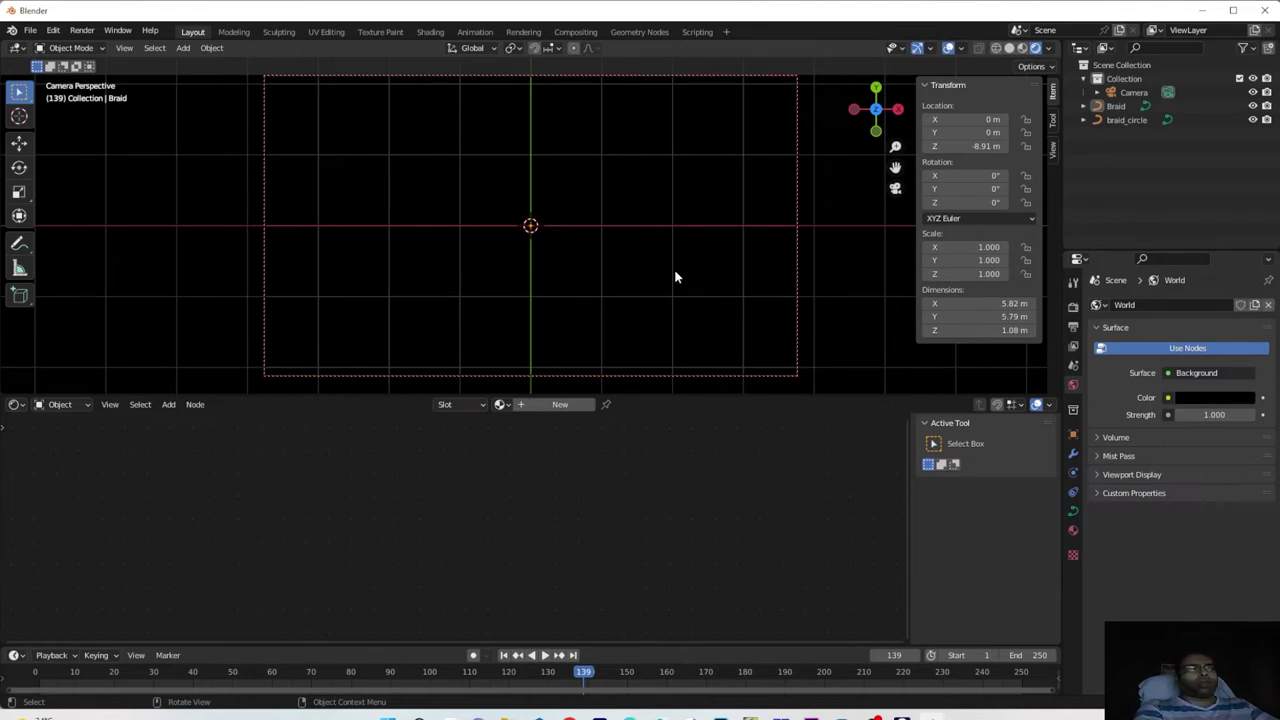
Create a new material on the braid and delete its Principled BSDF node
click(616, 211)
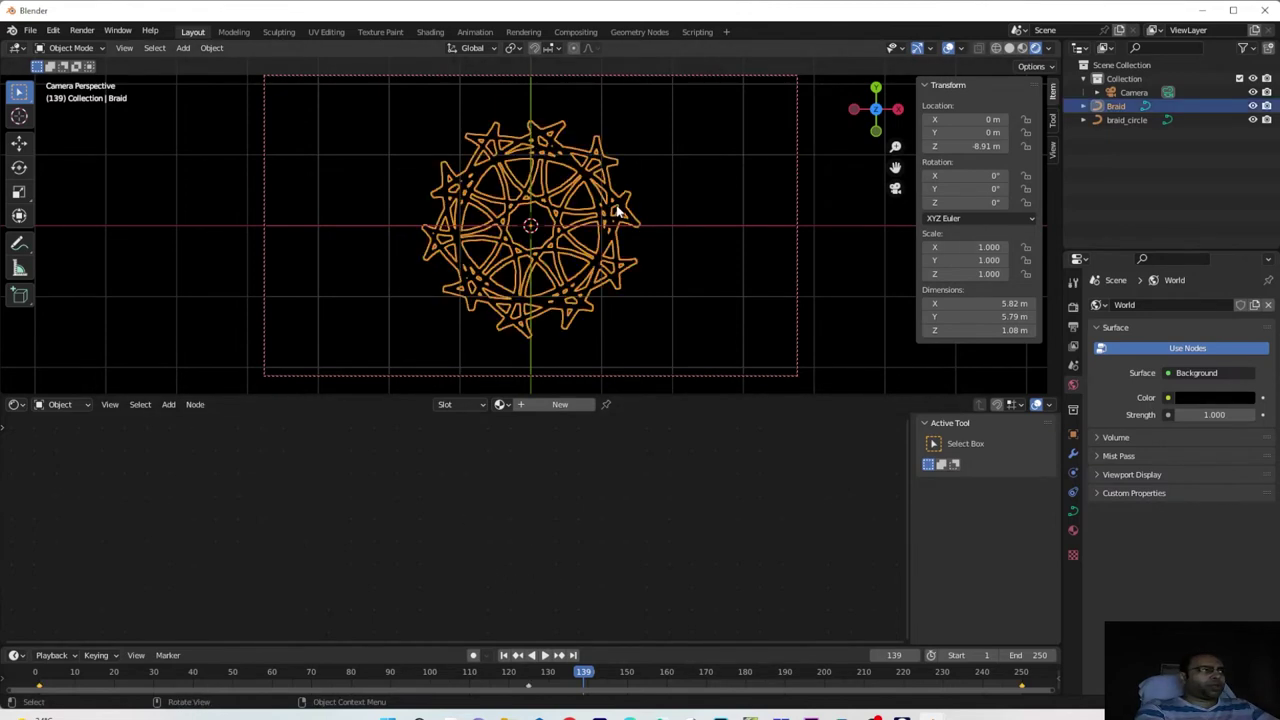
click(559, 406)
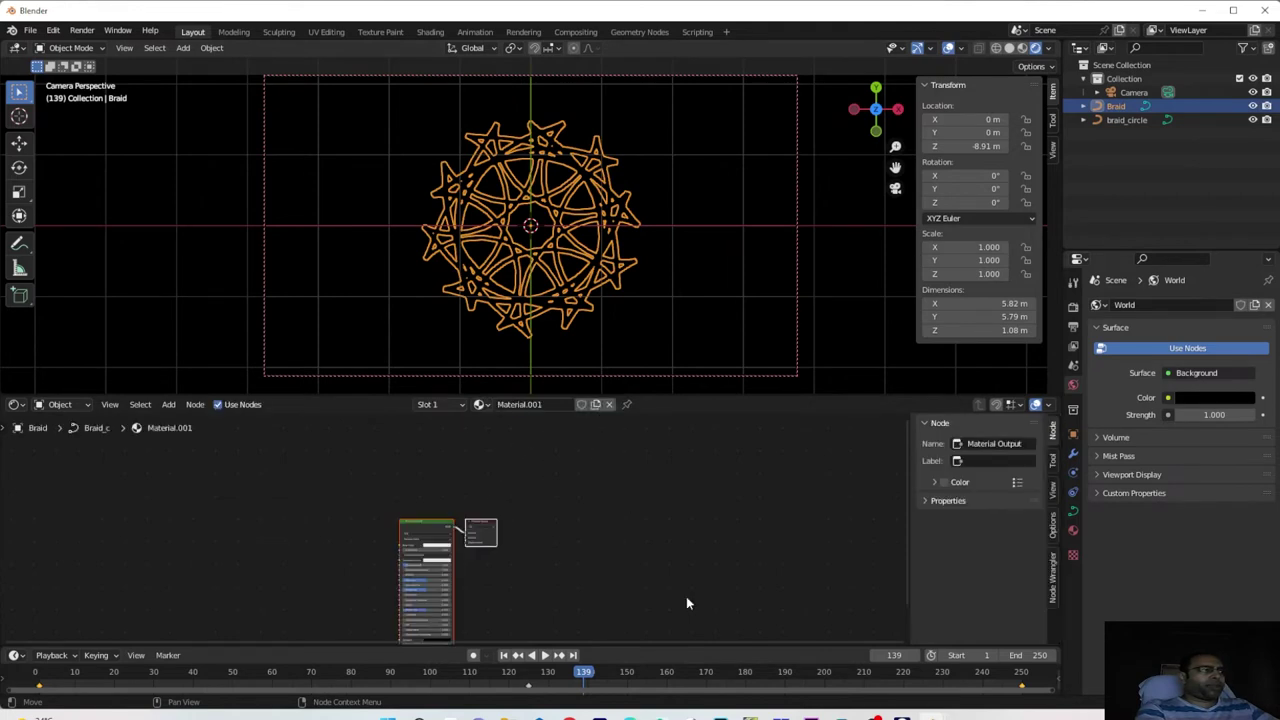
scroll(532, 535, up, 3)
middle_drag(511, 510, 416, 591)
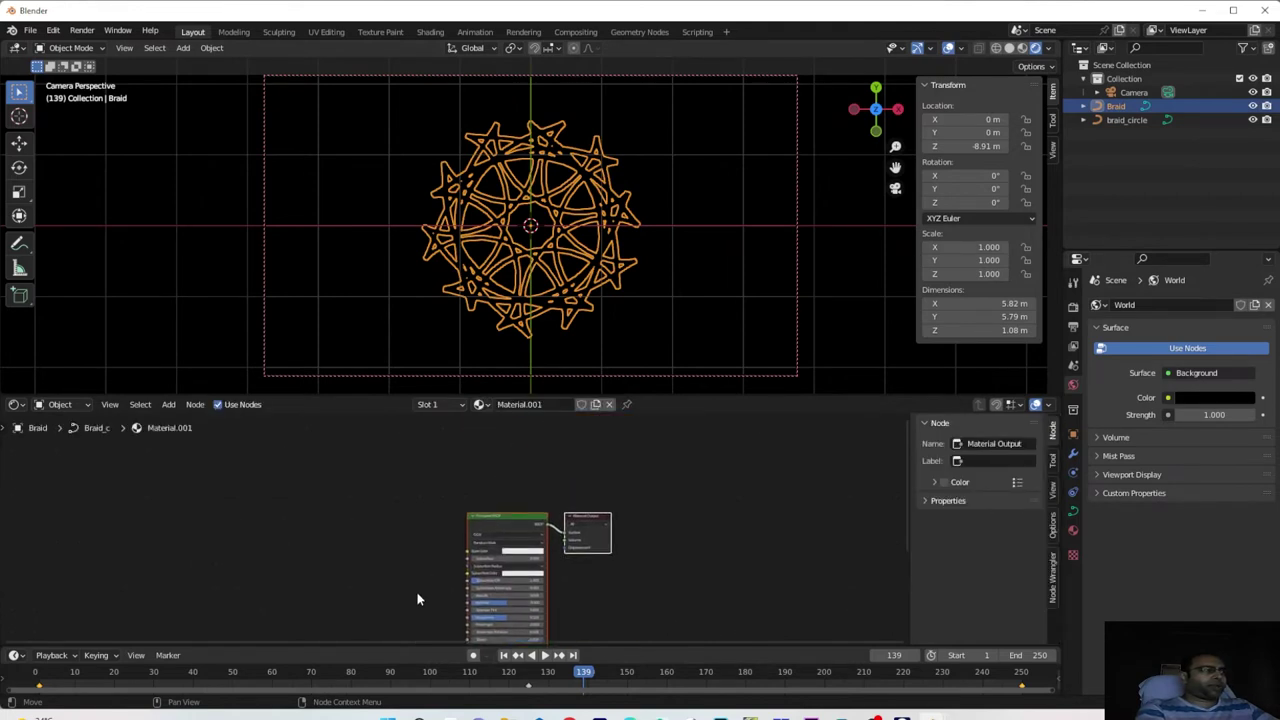
scroll(414, 572, up, 2)
scroll(414, 572, up, 2)
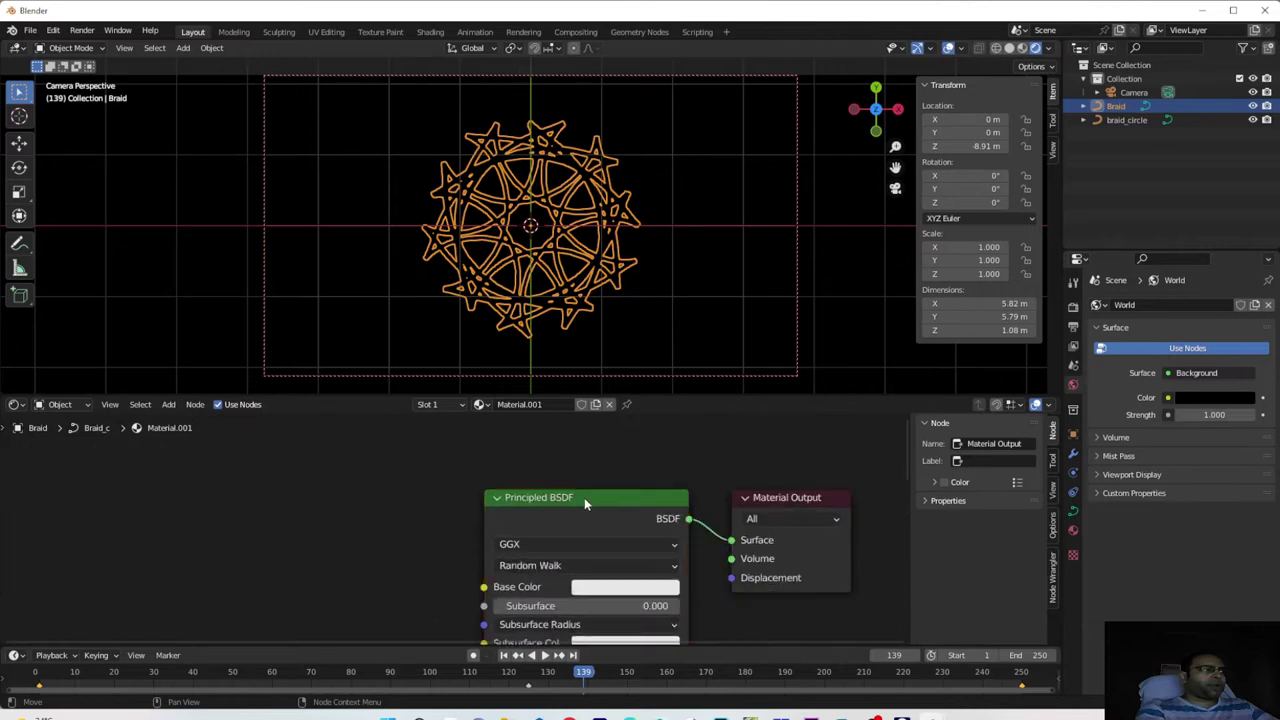
drag(584, 497, 544, 493)
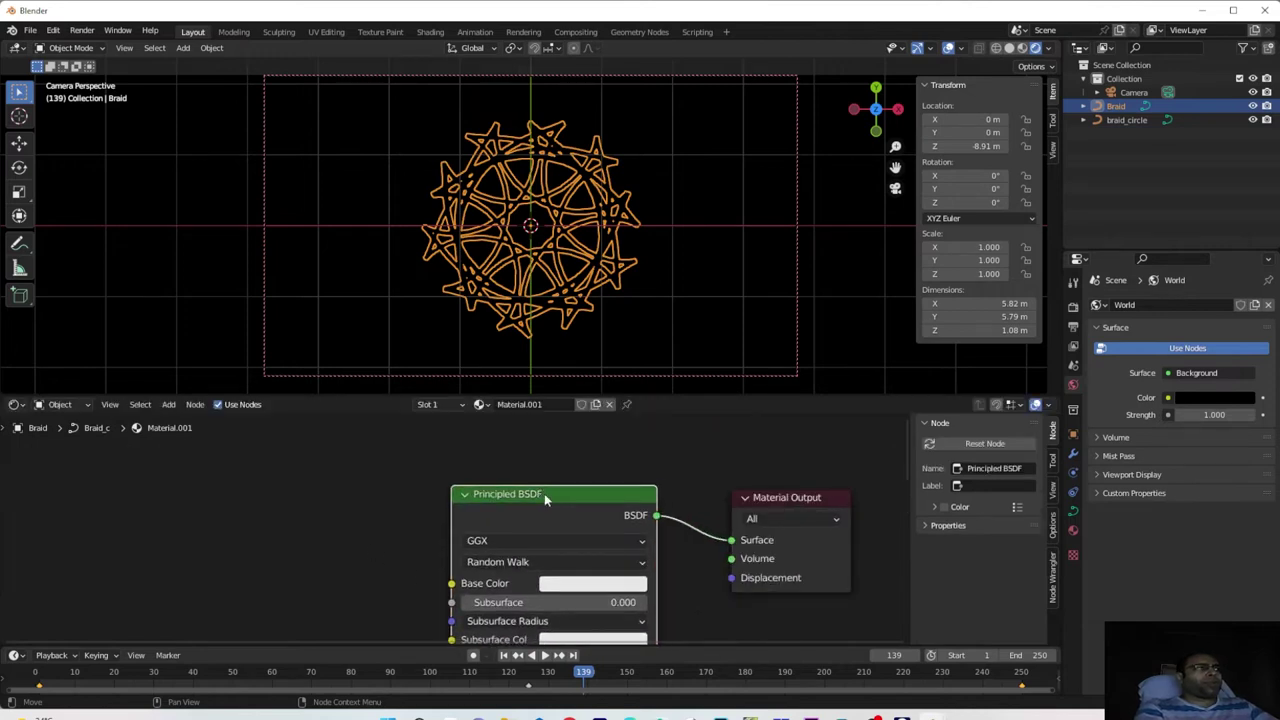
scroll(364, 576, down, 3)
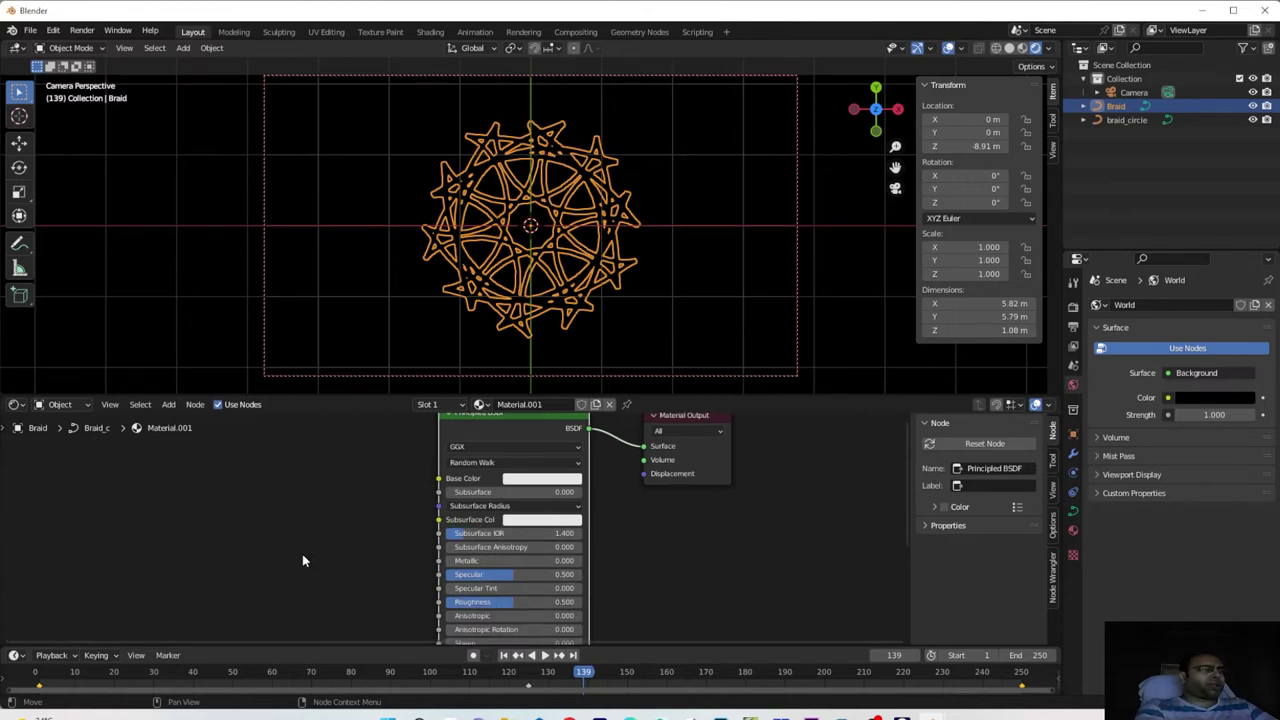
middle_drag(304, 525, 294, 563)
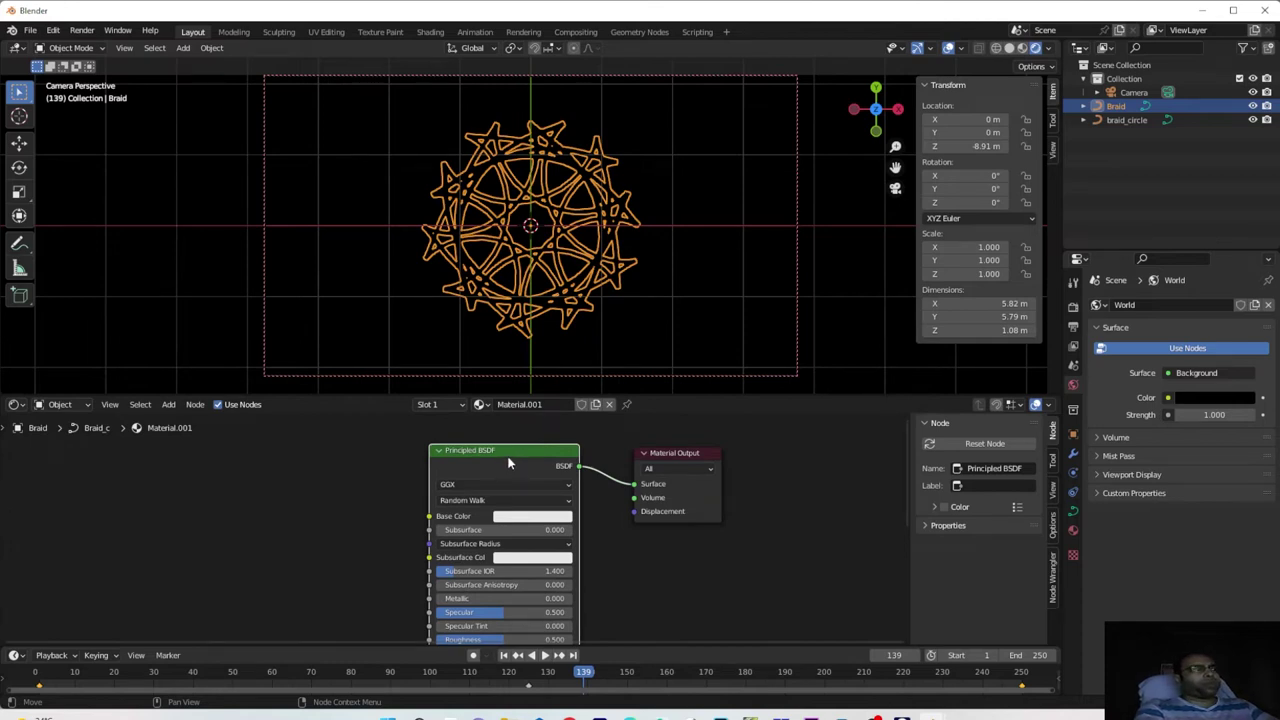
key(Delete)
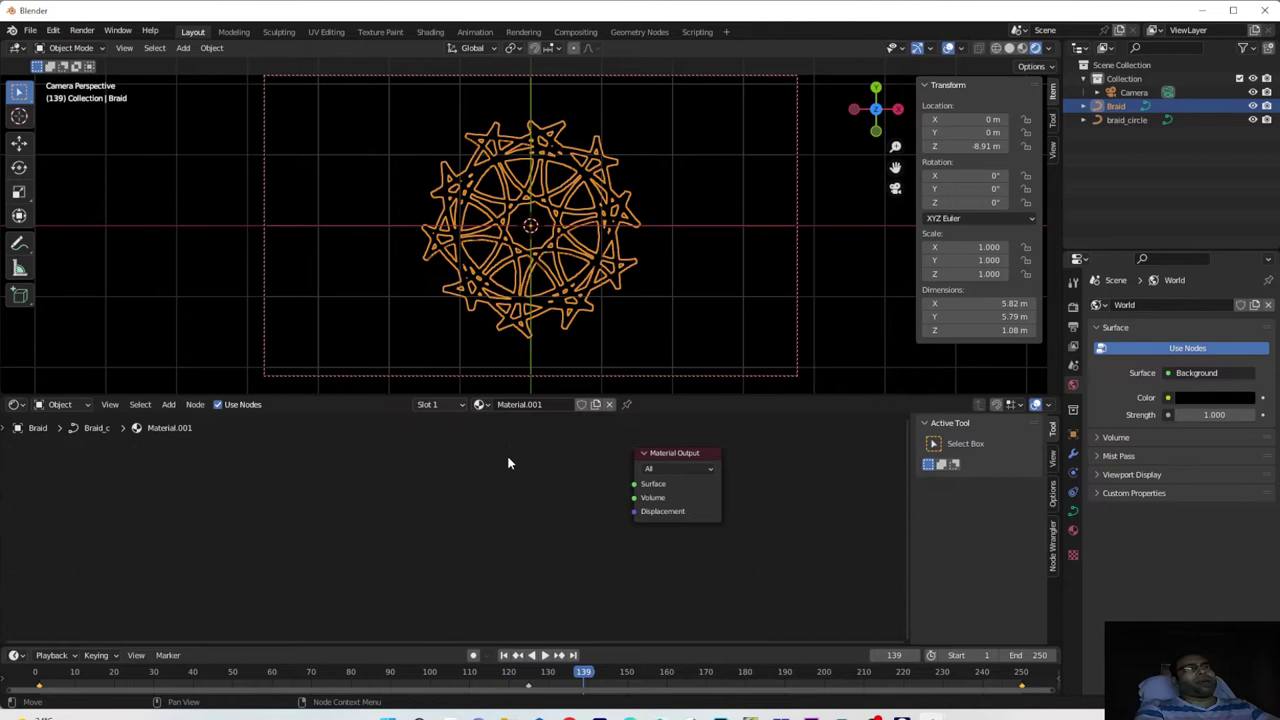
Add an Emission shader to the braid's material and connect it to the Material Output's Surface input
click(168, 404)
click(168, 404)
mouse_move(200, 440)
mouse_move(195, 467)
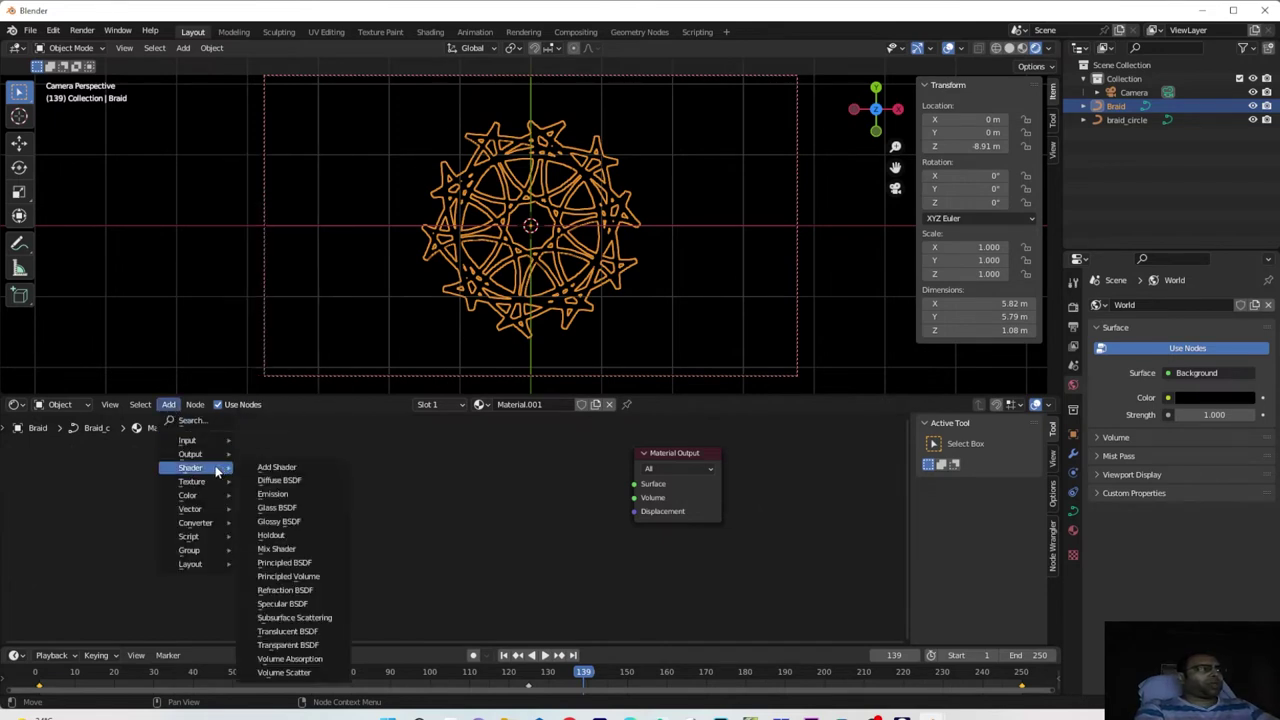
click(300, 492)
click(570, 471)
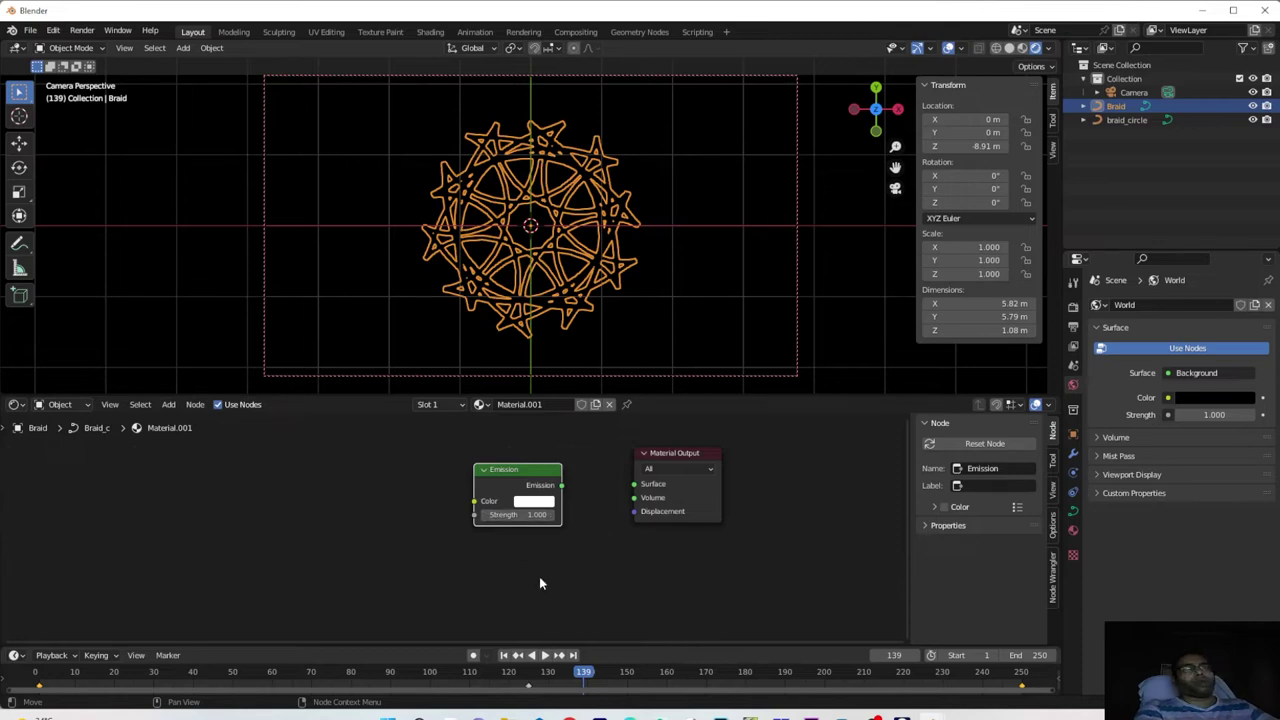
drag(562, 487, 631, 492)
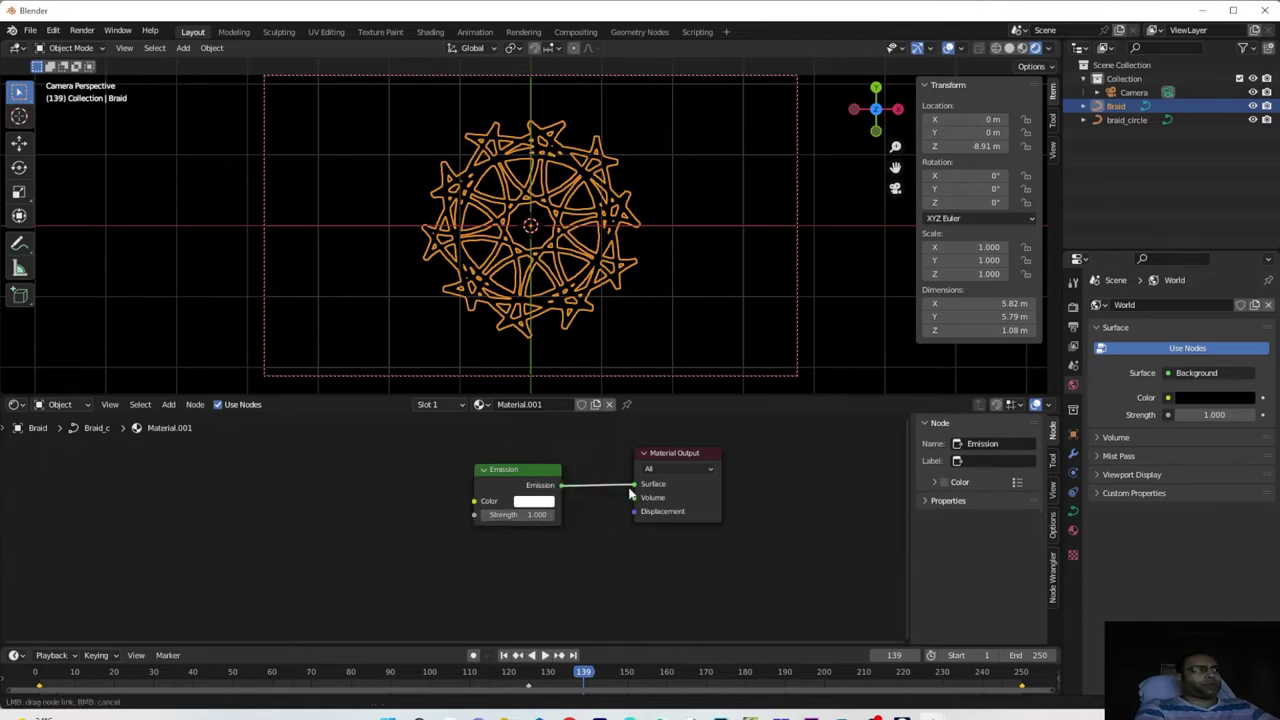
drag(584, 544, 583, 545)
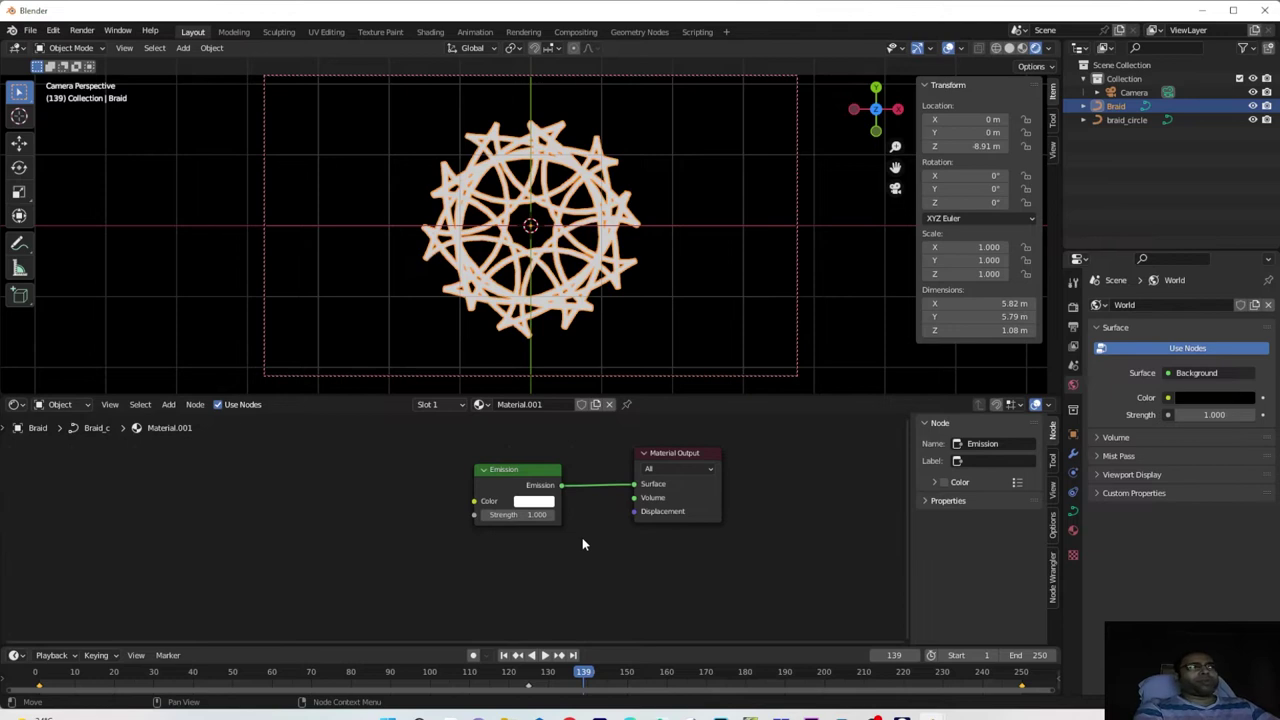
drag(513, 485, 499, 510)
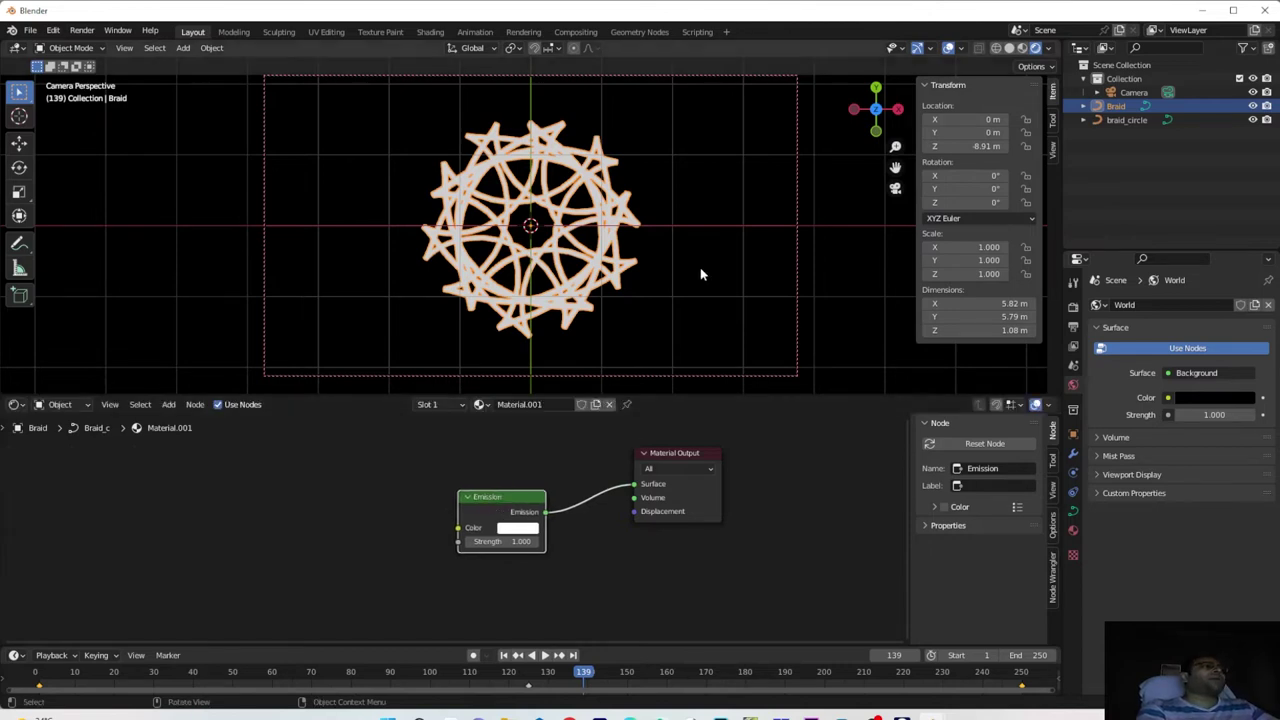
Enable Bloom for the Eevee render, hide the viewport overlays and deselect the braid
click(1073, 309)
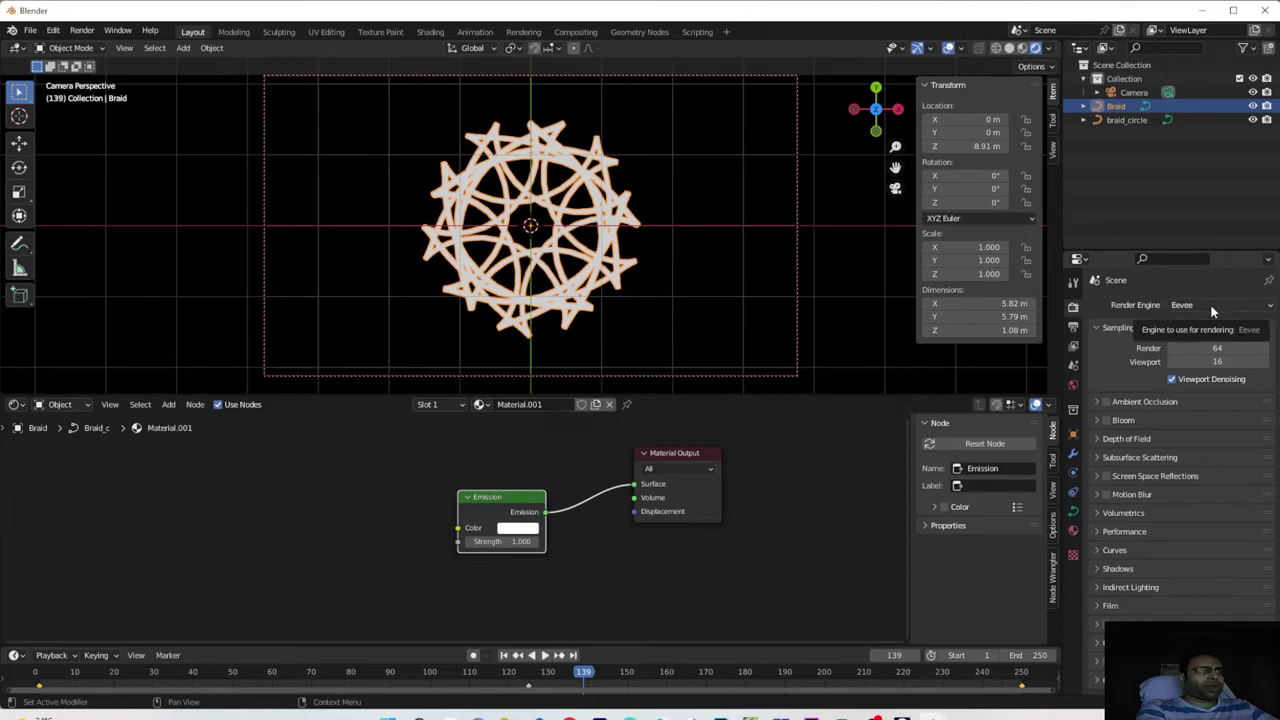
click(1106, 421)
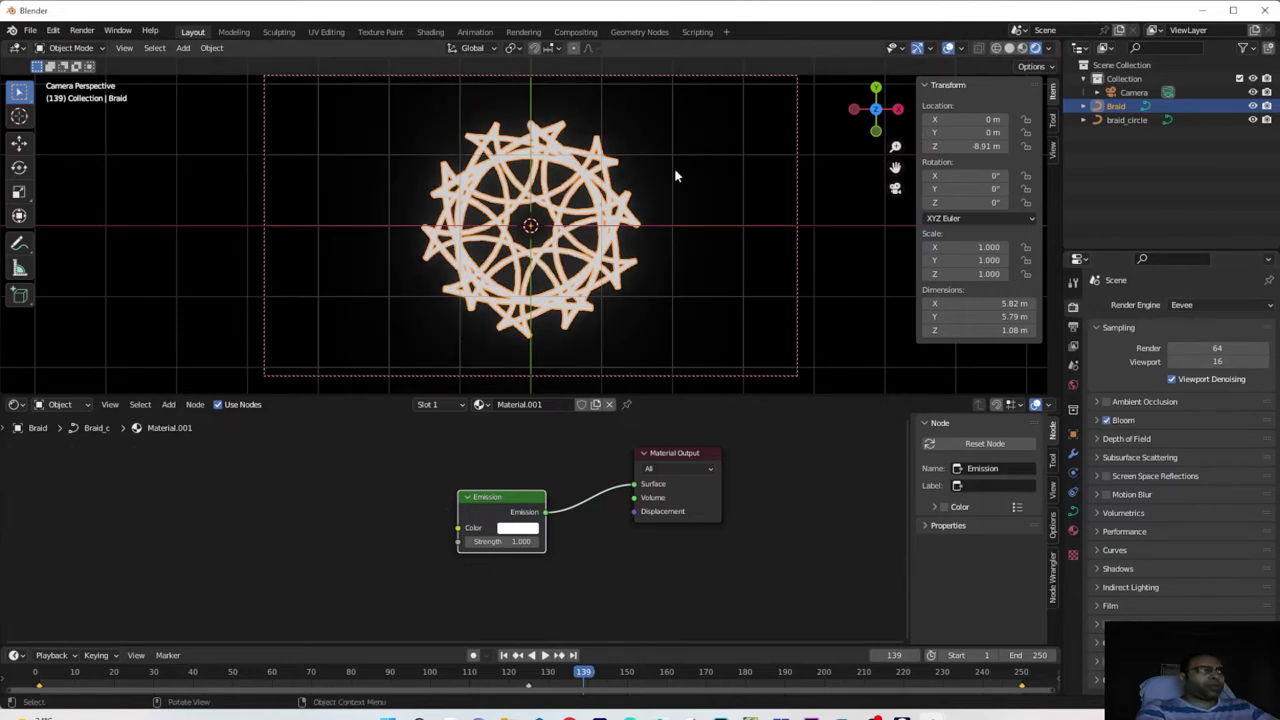
click(948, 49)
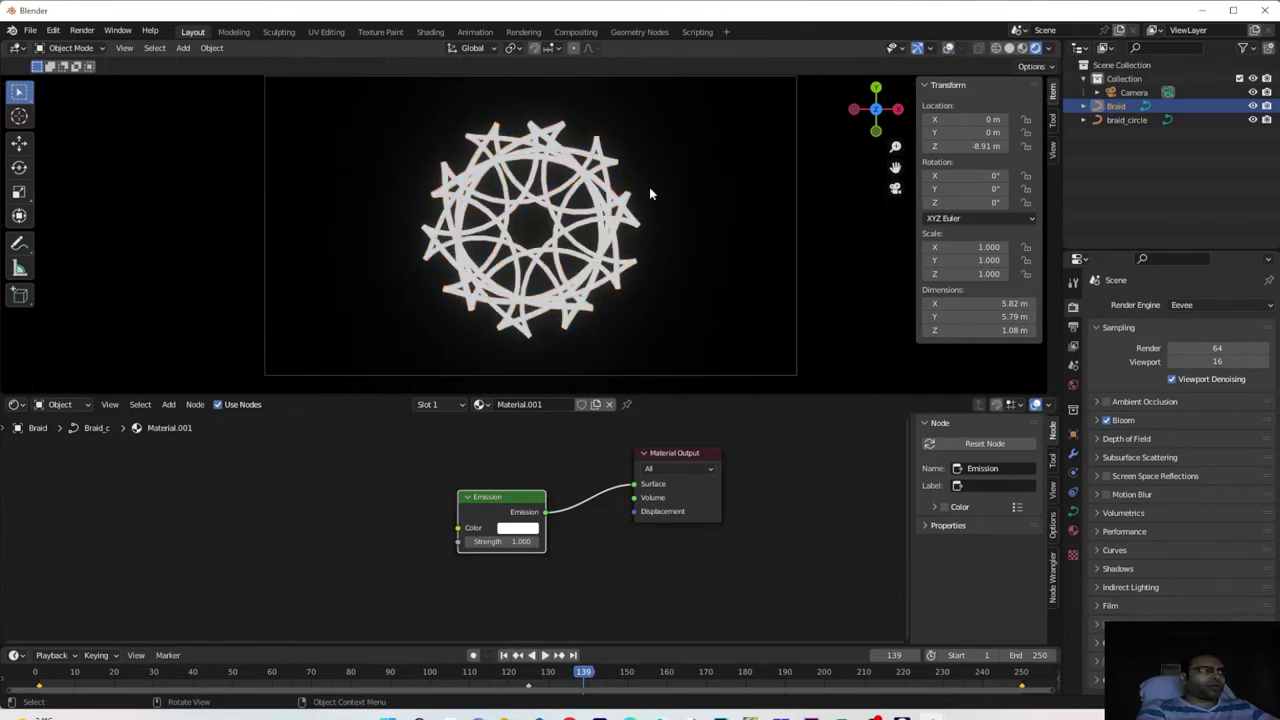
click(840, 268)
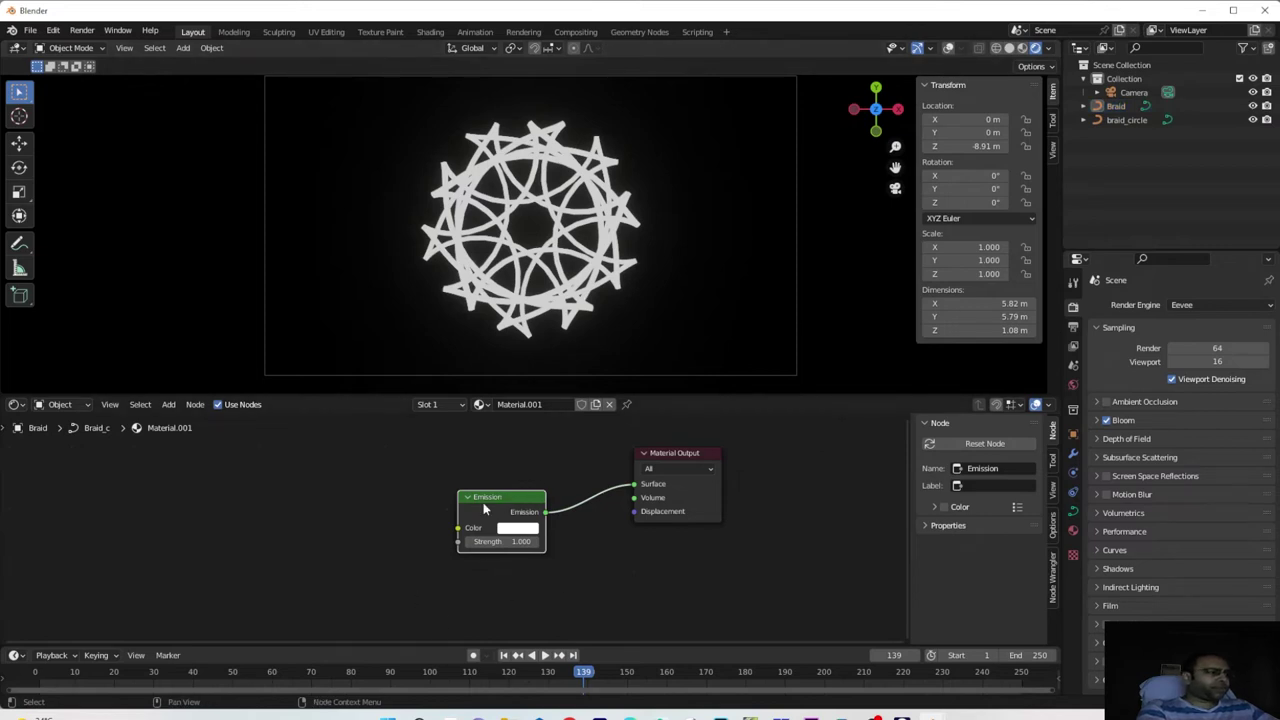
Add a Brick Texture node and place it before the Emission node with space between them
drag(494, 503, 488, 506)
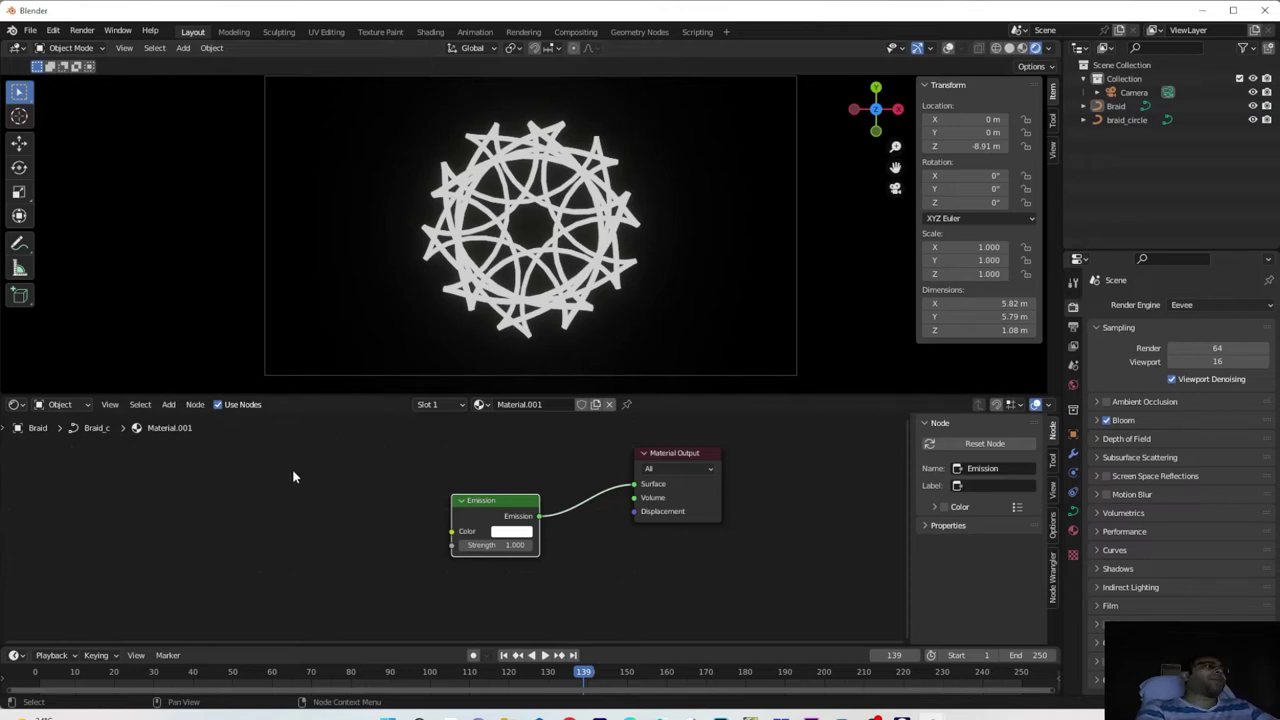
click(168, 404)
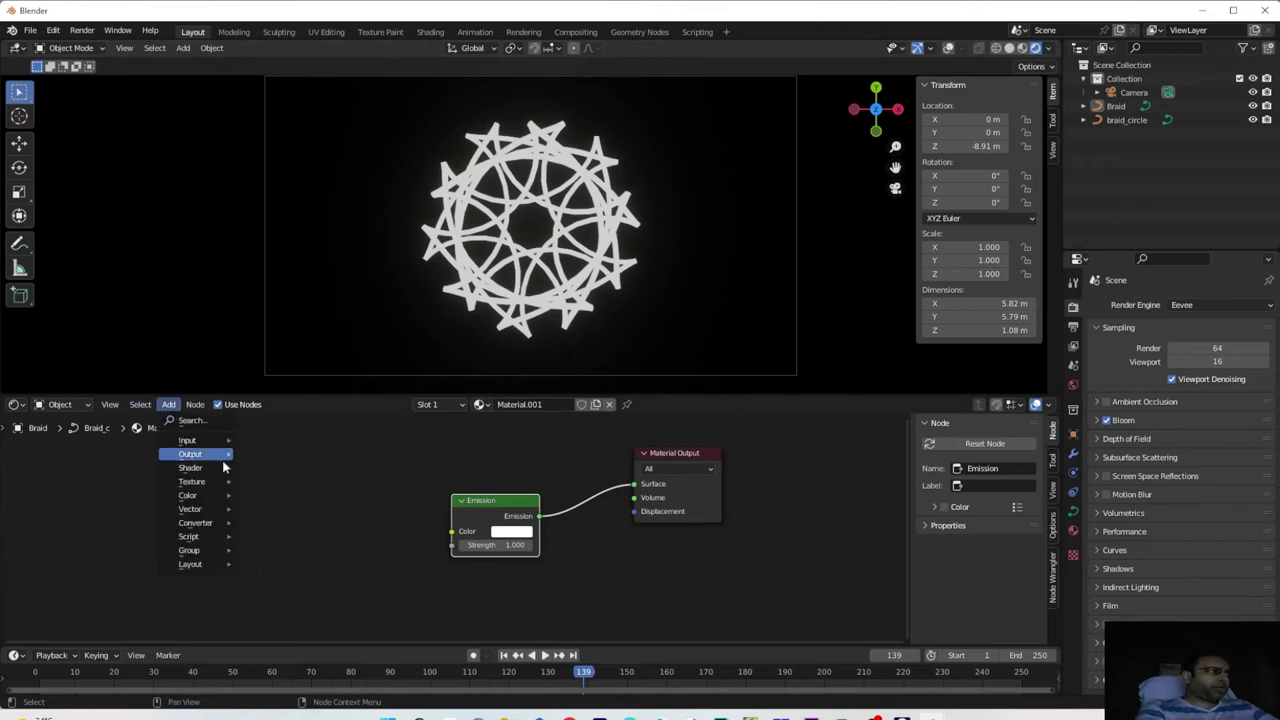
mouse_move(216, 486)
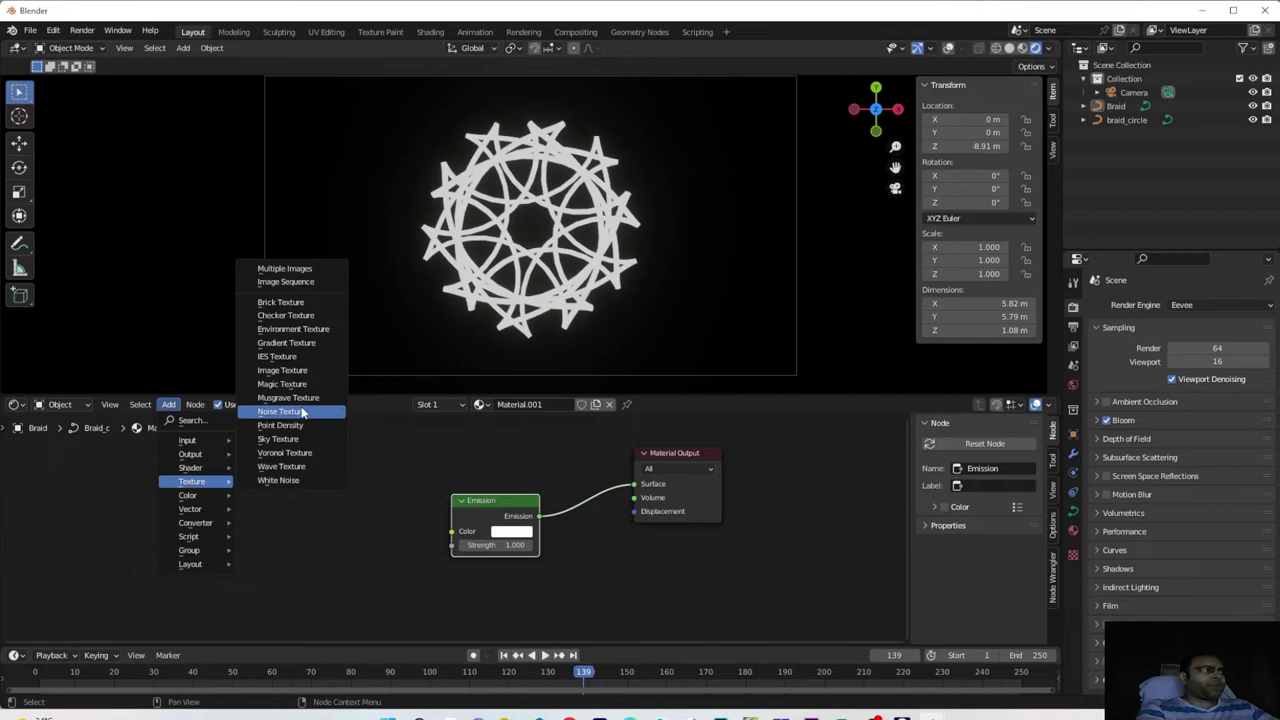
click(315, 308)
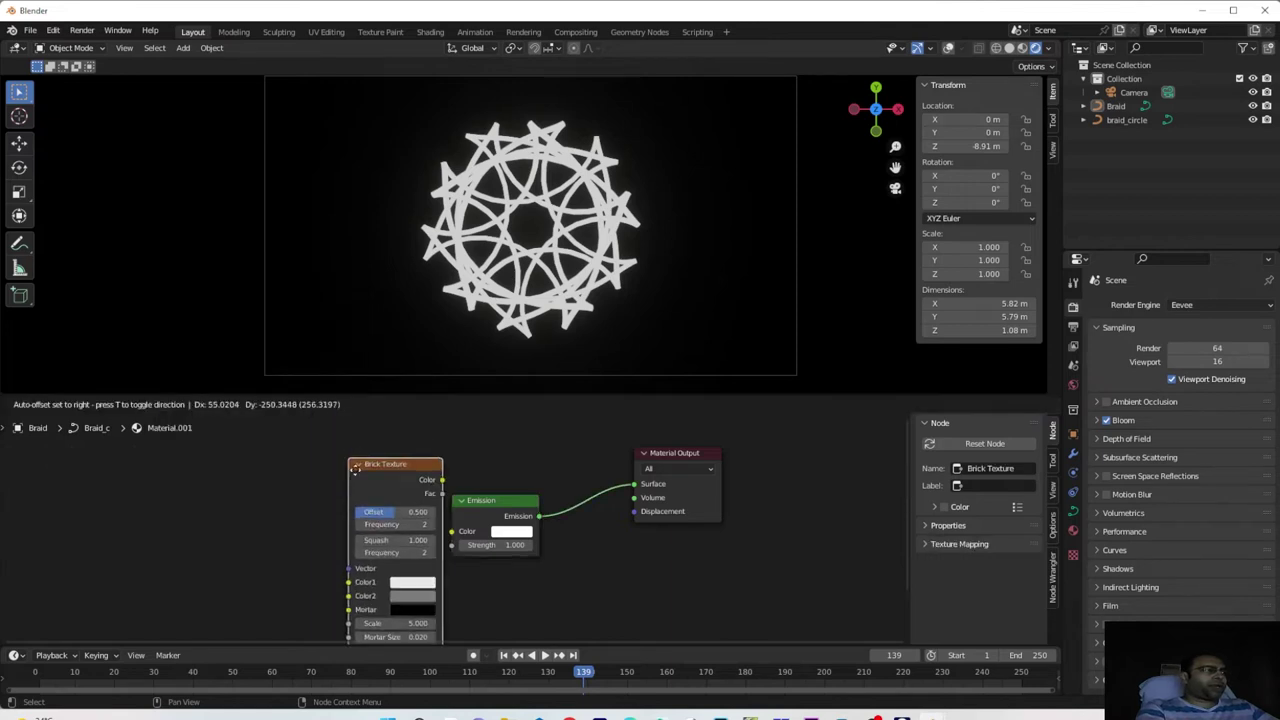
click(297, 483)
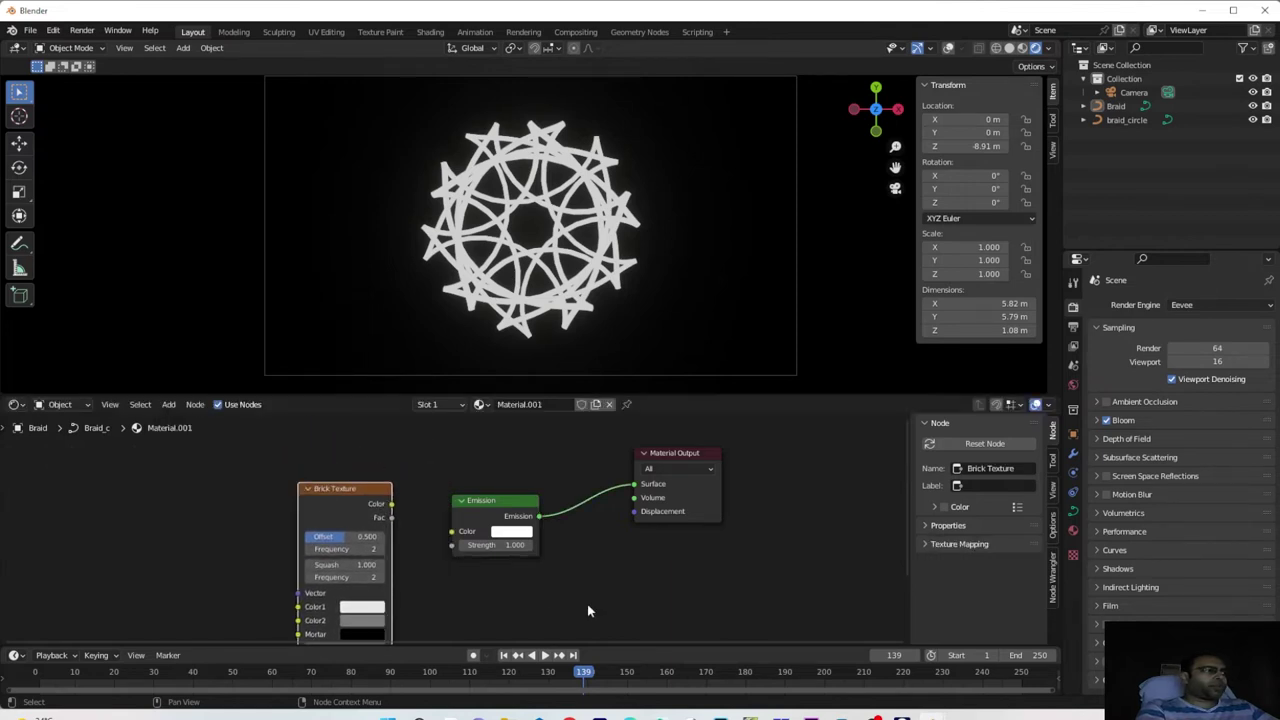
scroll(575, 603, down, 1)
middle_drag(575, 602, 638, 585)
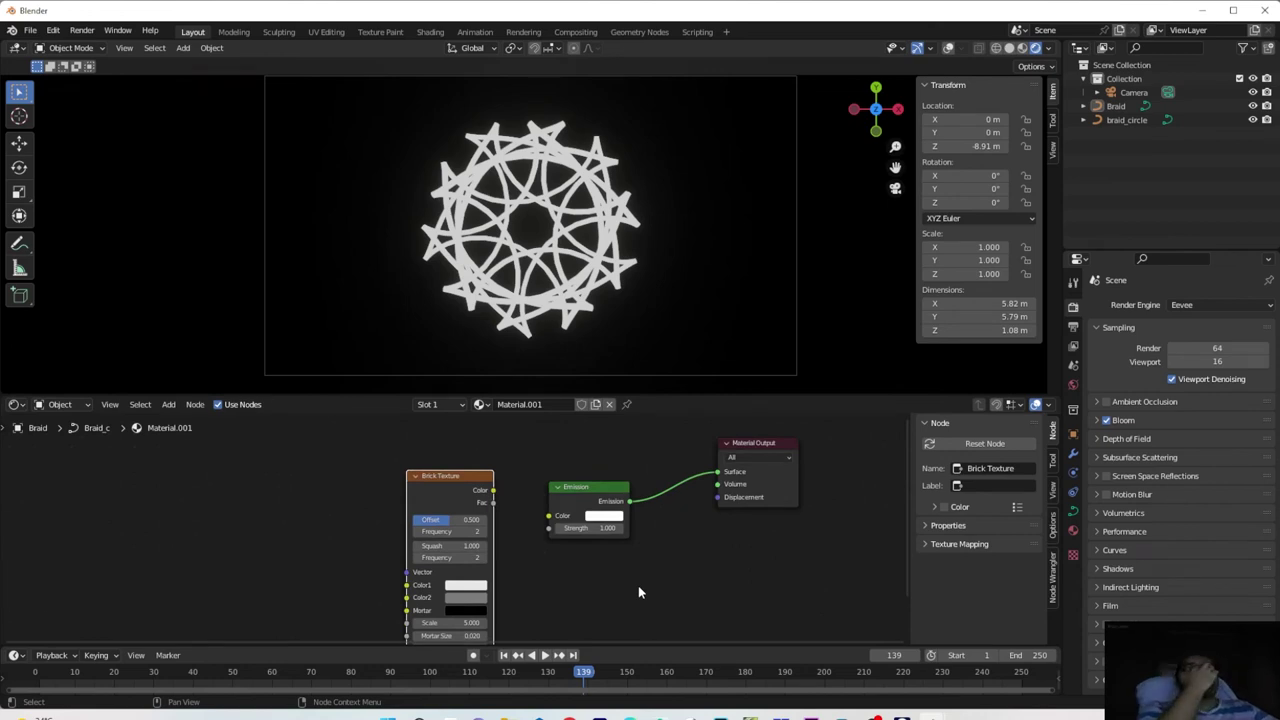
drag(433, 481, 410, 479)
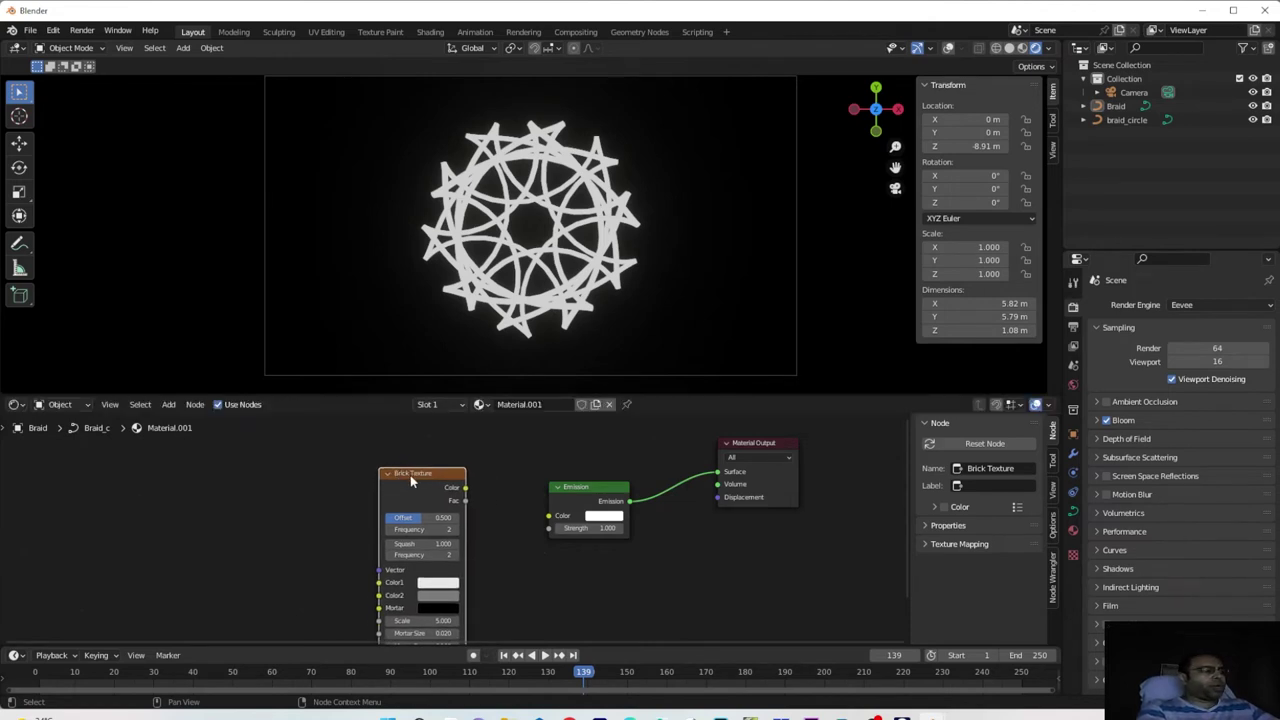
Preview the Brick Texture on the braid, then link its Color to the Emission color and the Emission to the output's Surface
ctrl+shift+click(427, 481)
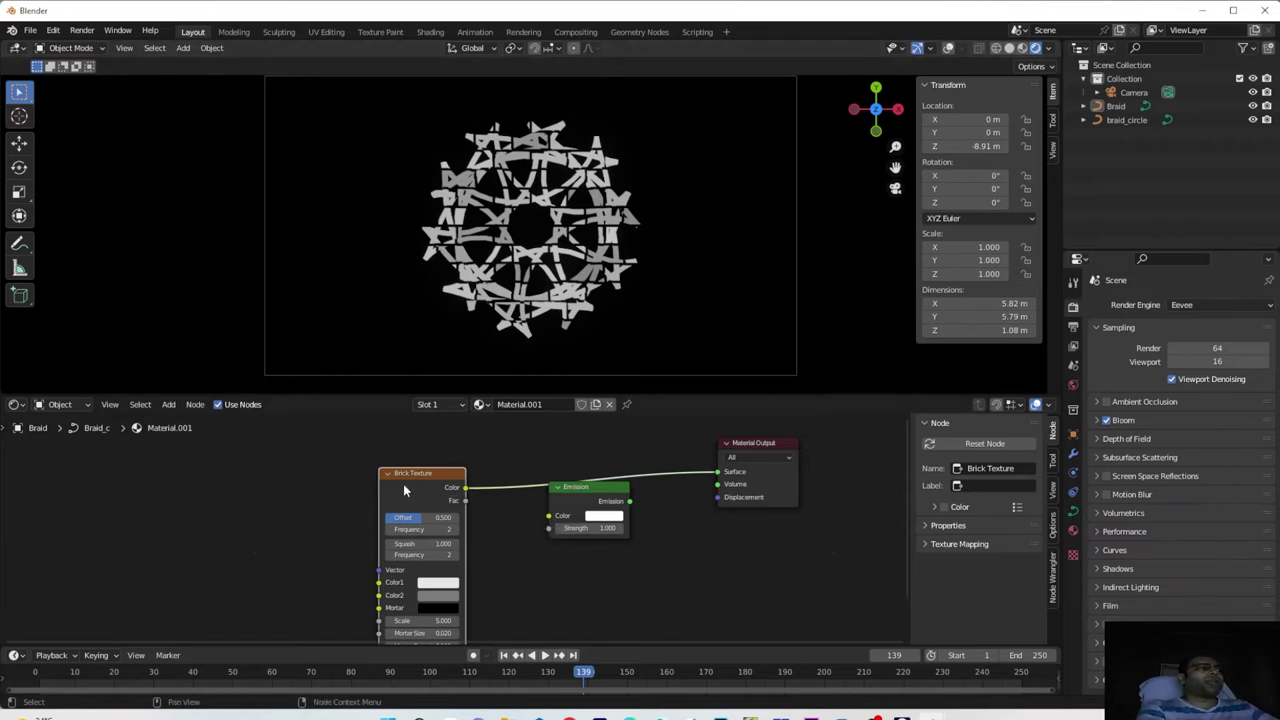
drag(404, 490, 401, 483)
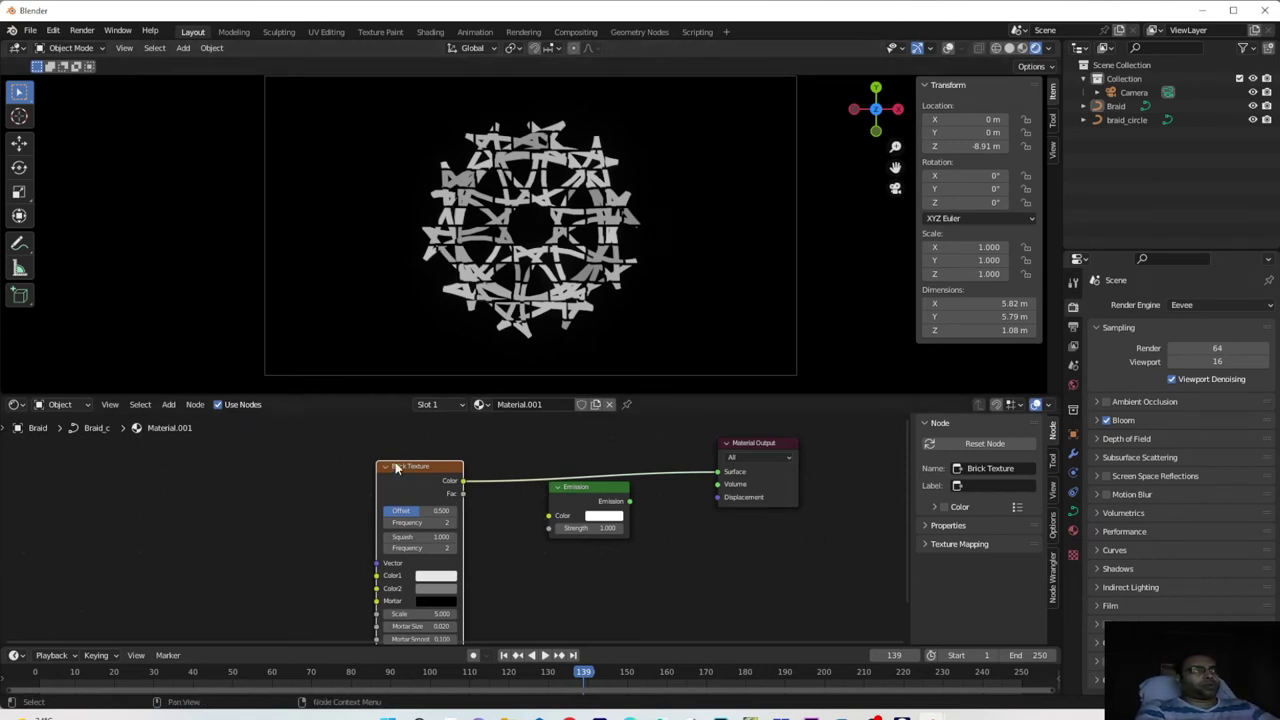
drag(463, 481, 548, 515)
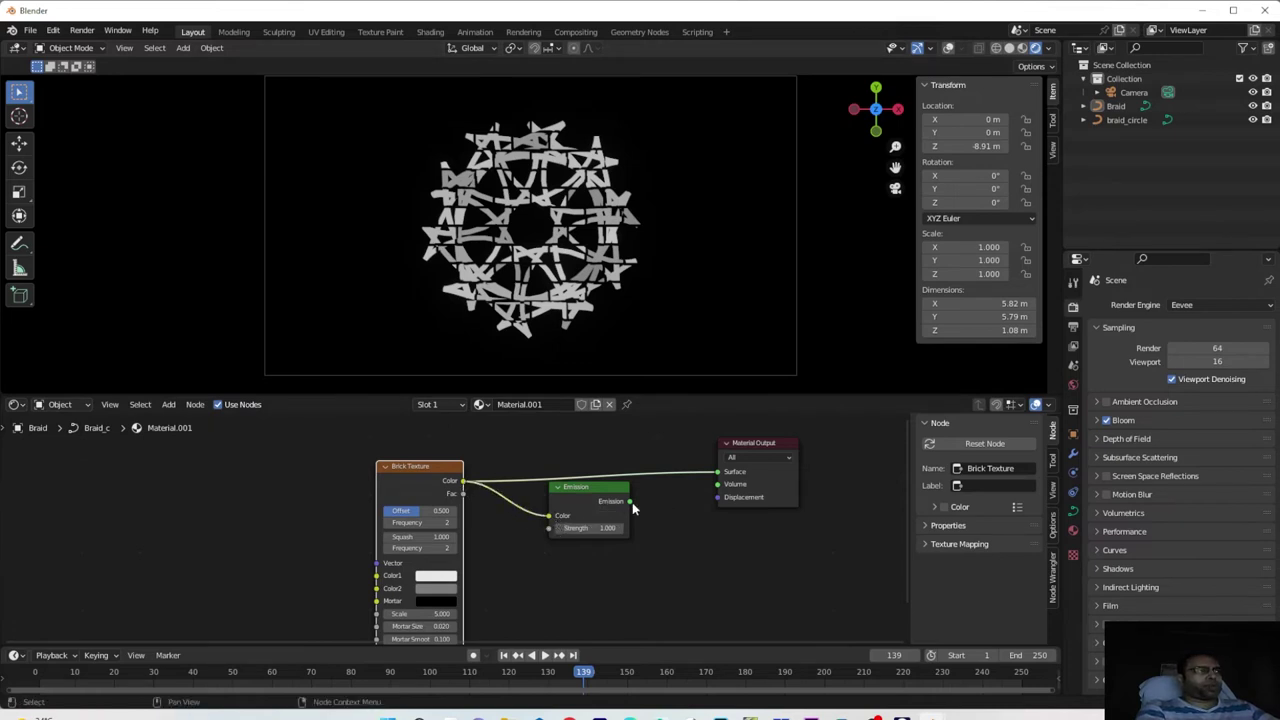
drag(630, 500, 717, 472)
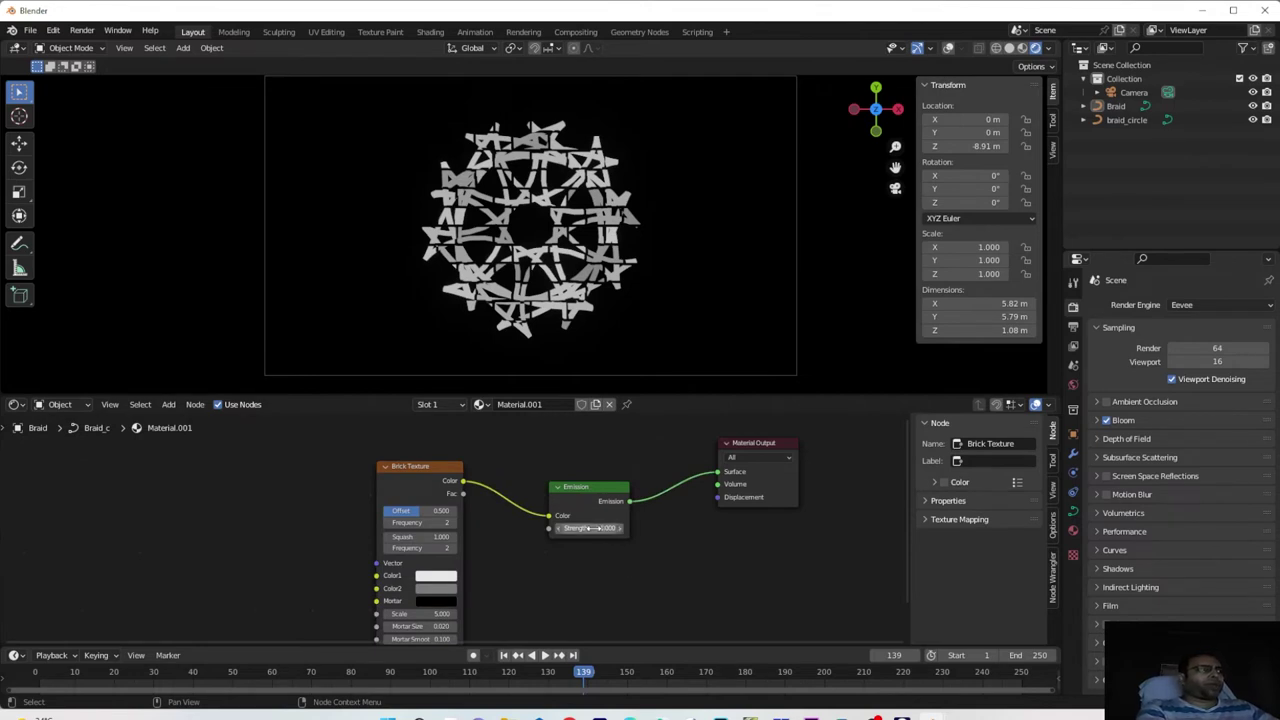
Reposition the Emission and Brick Texture nodes and set the Brick Texture's Scale to 4.400
mouse_move(590, 528)
mouse_down()
mouse_move(650, 528)
mouse_move(600, 528)
mouse_move(640, 528)
mouse_move(600, 528)
mouse_move(596, 546)
mouse_up()
drag(591, 487, 600, 476)
drag(411, 468, 417, 459)
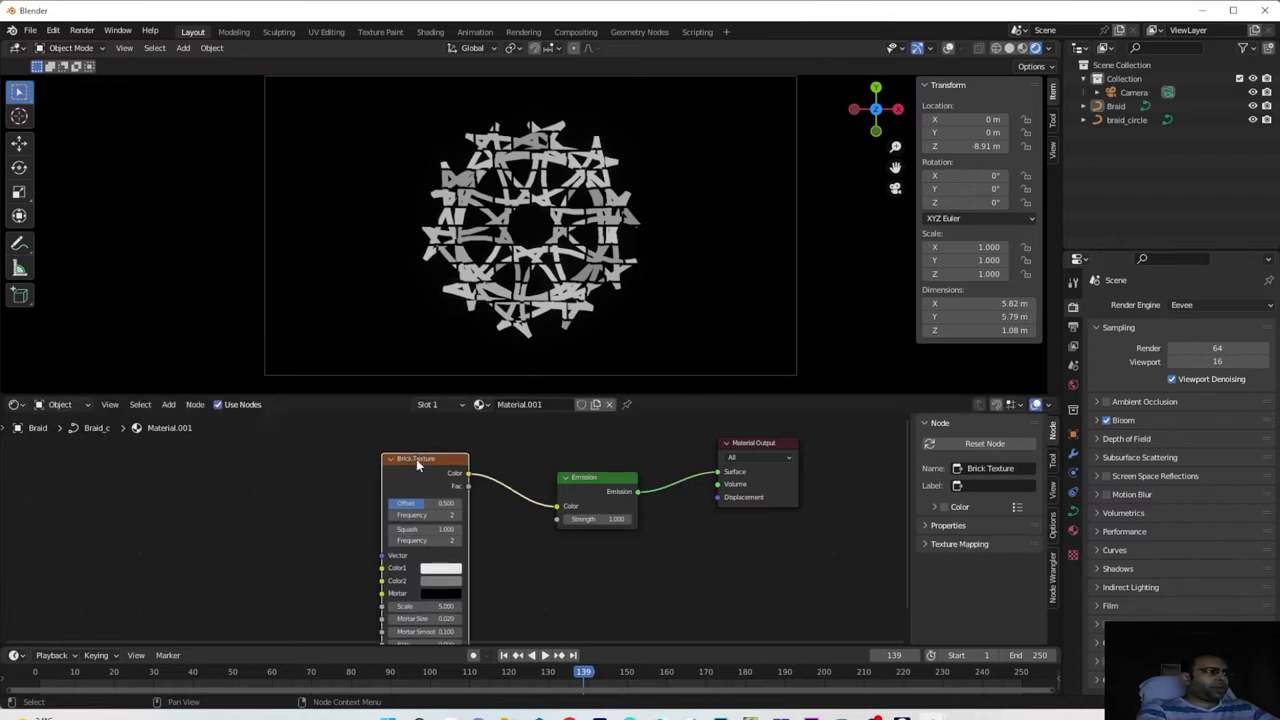
drag(427, 606, 400, 606)
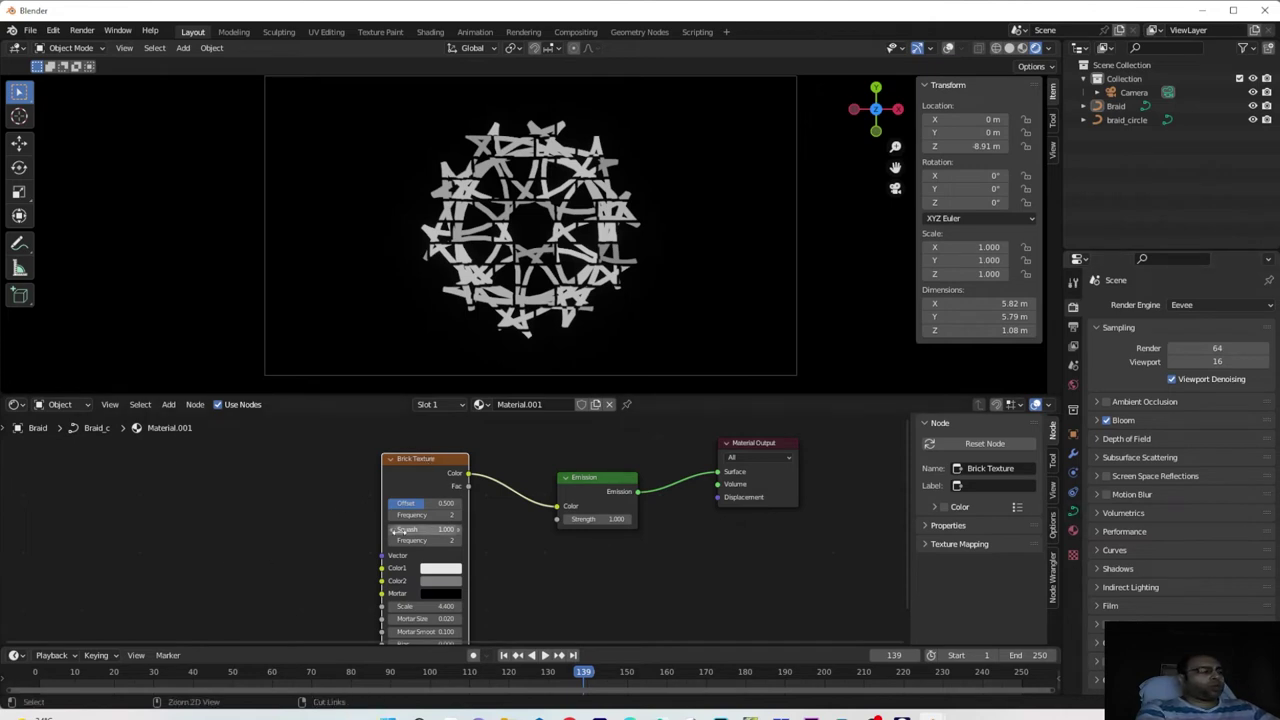
Add linked Texture Coordinate and Mapping nodes to the Brick Texture's Vector input and space them apart
key(ctrl+t)
drag(211, 489, 204, 472)
click(409, 483)
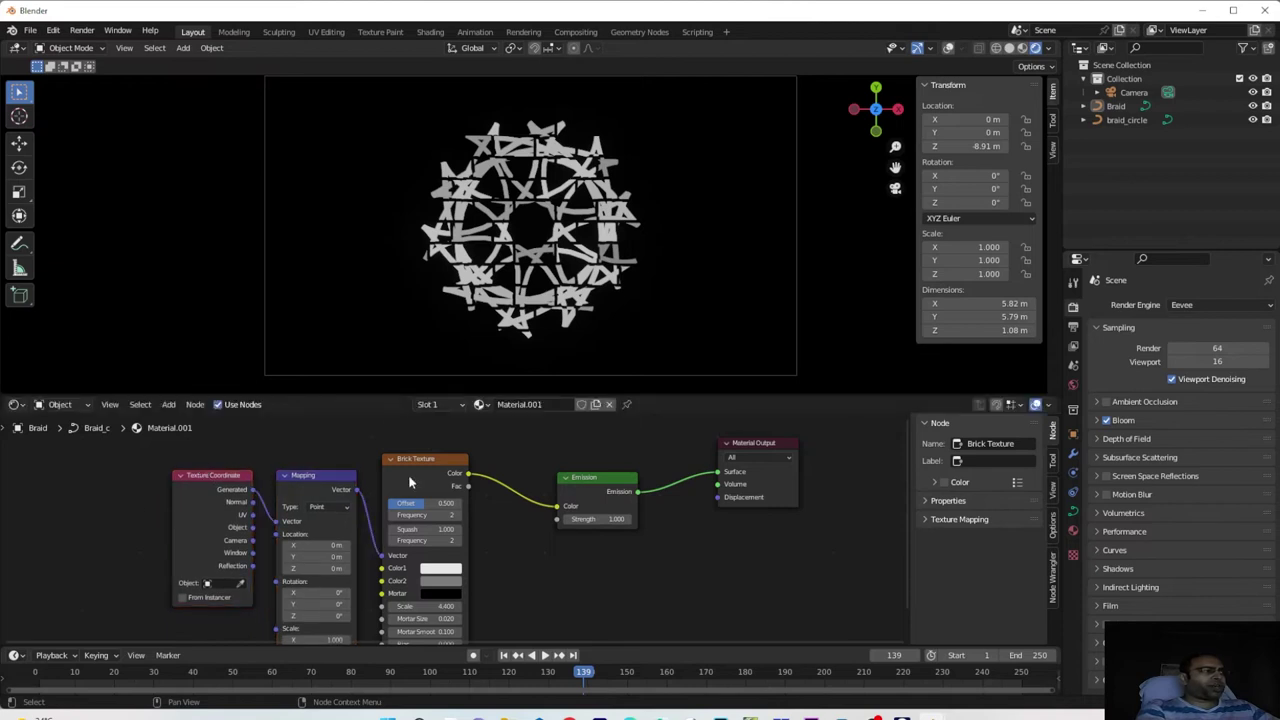
click(306, 482)
click(207, 482)
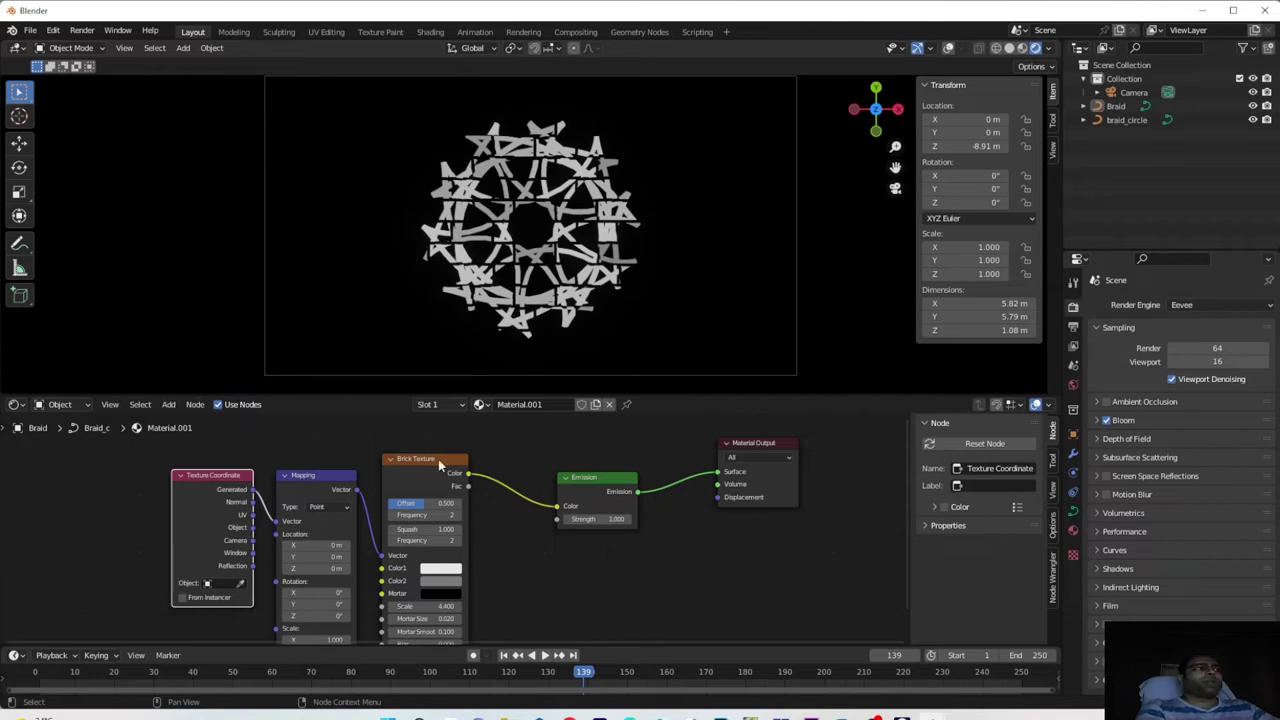
click(310, 480)
drag(203, 484, 194, 481)
drag(321, 477, 312, 464)
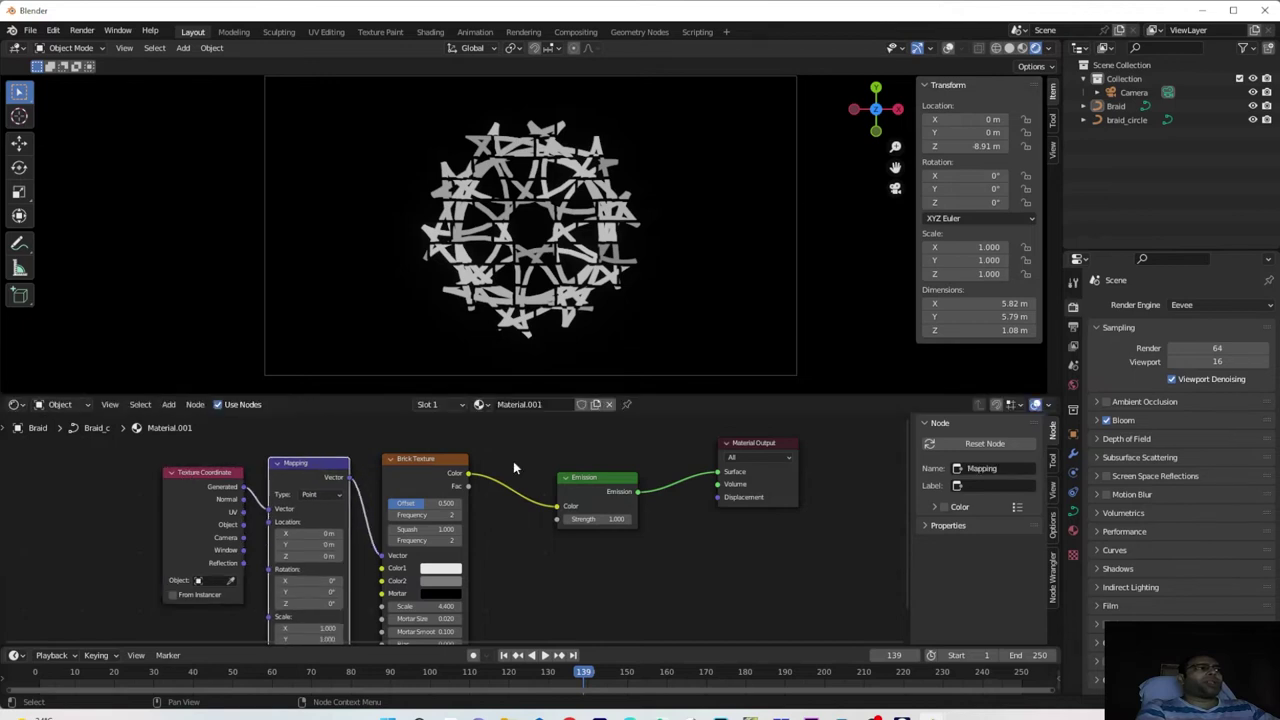
Align the Texture Coordinate node with the Mapping node and widen the gap between them
click(168, 404)
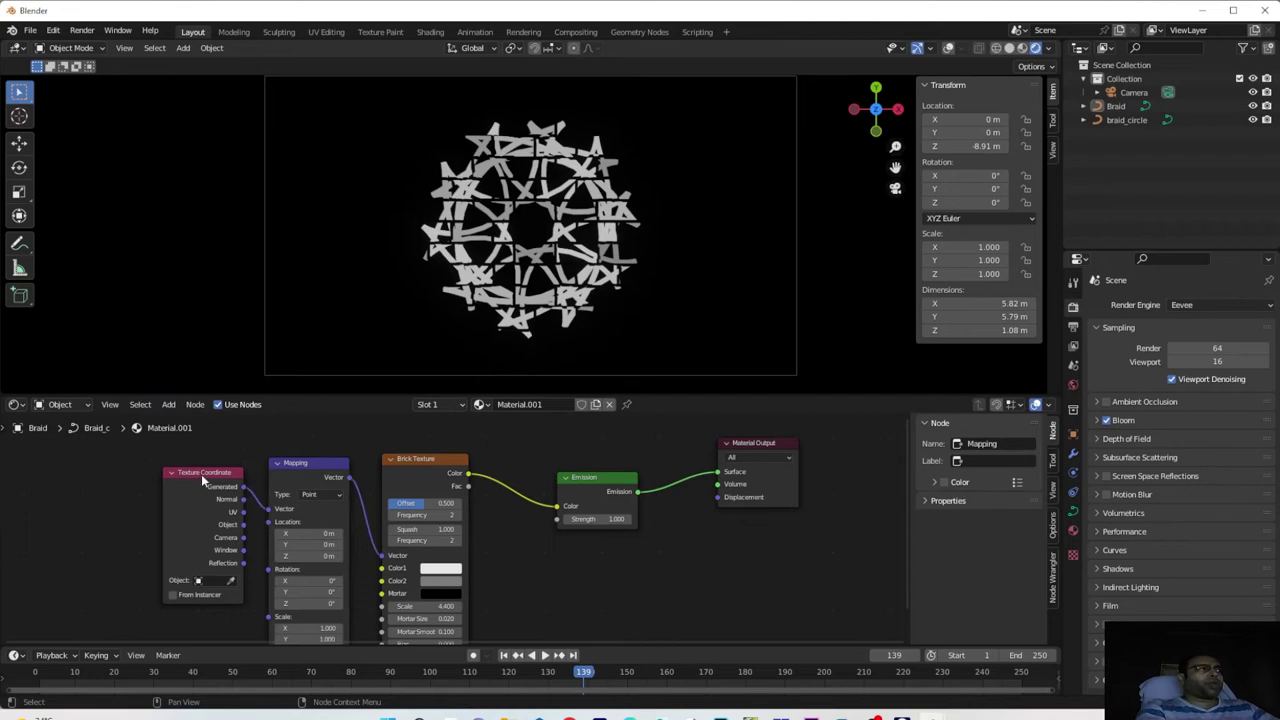
drag(204, 476, 204, 470)
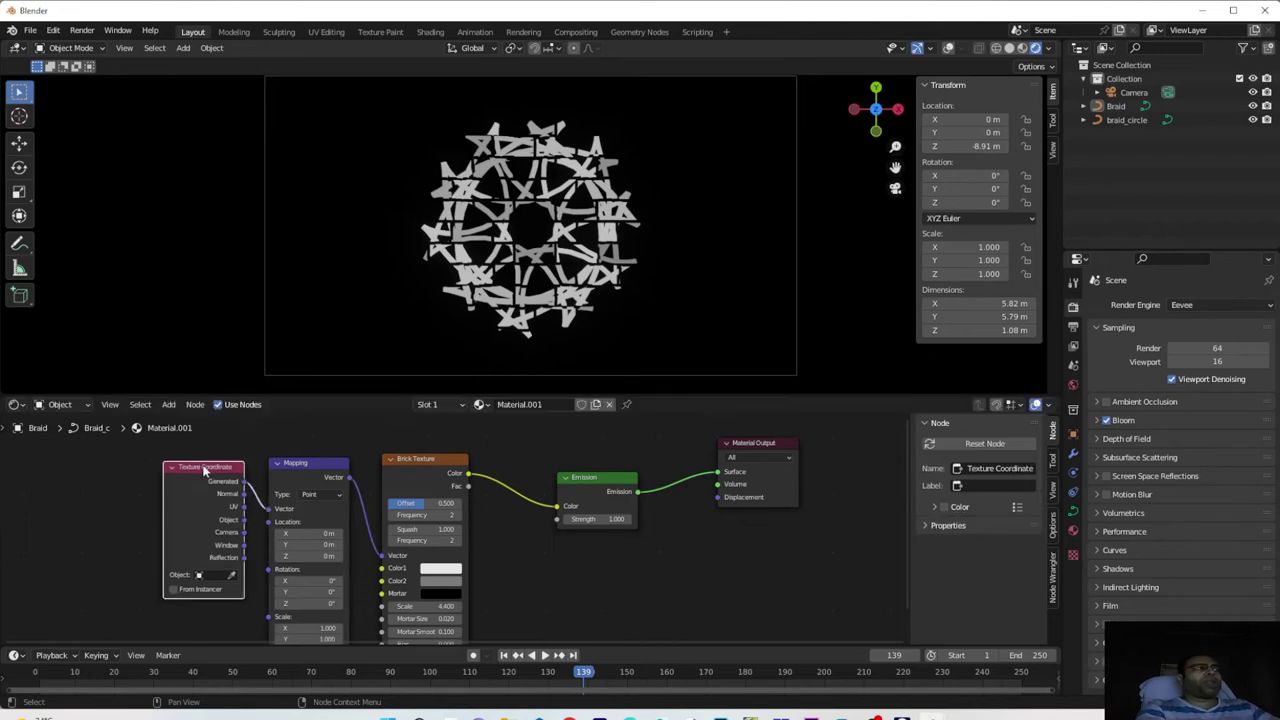
click(420, 465)
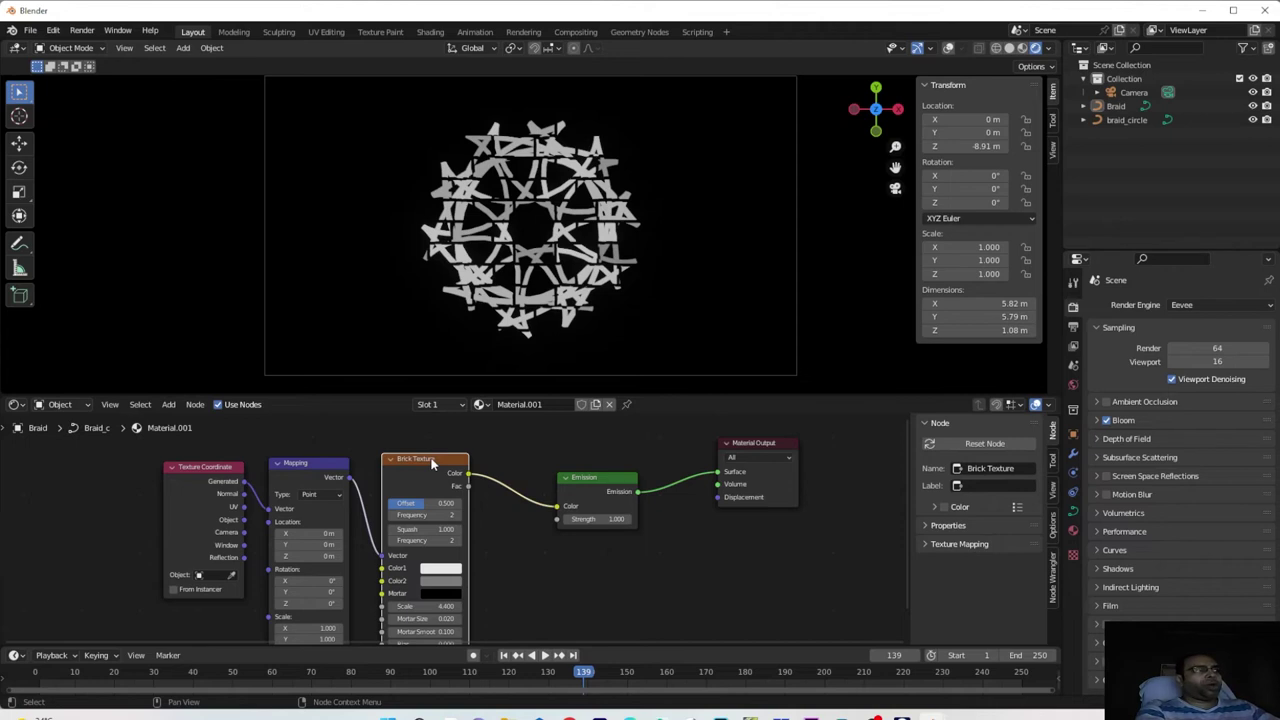
middle_drag(78, 593, 176, 585)
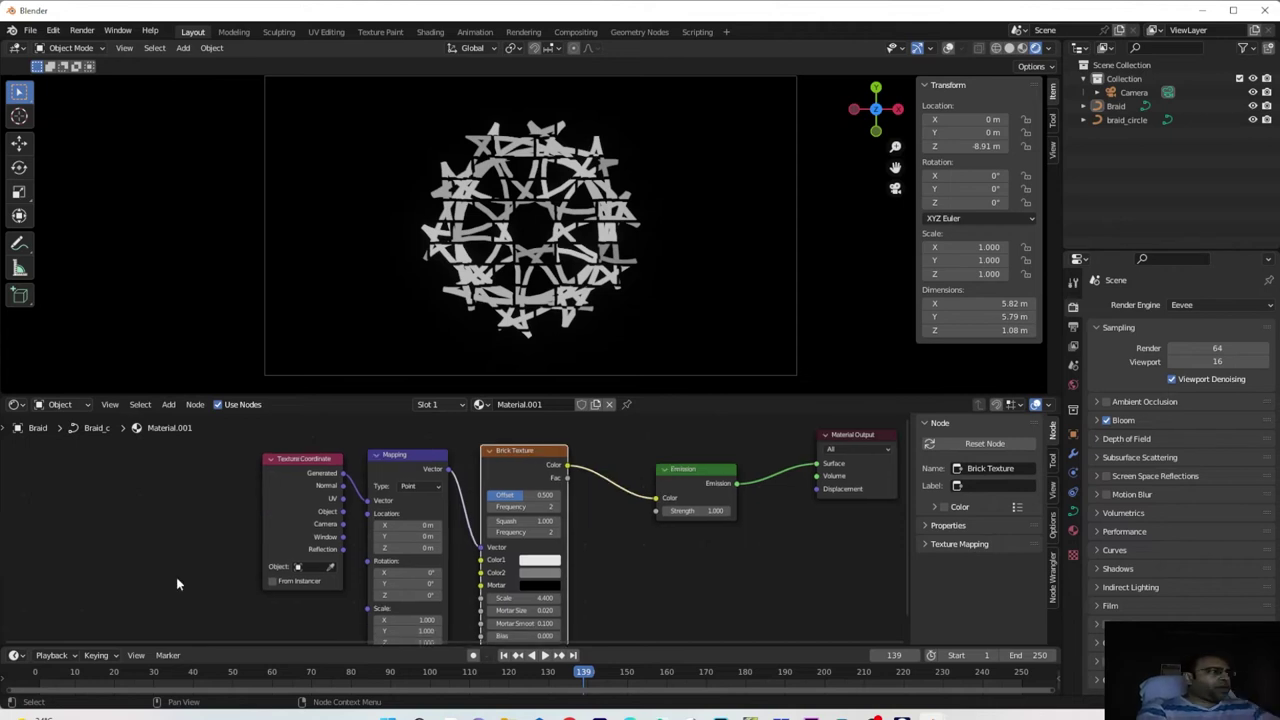
click(300, 468)
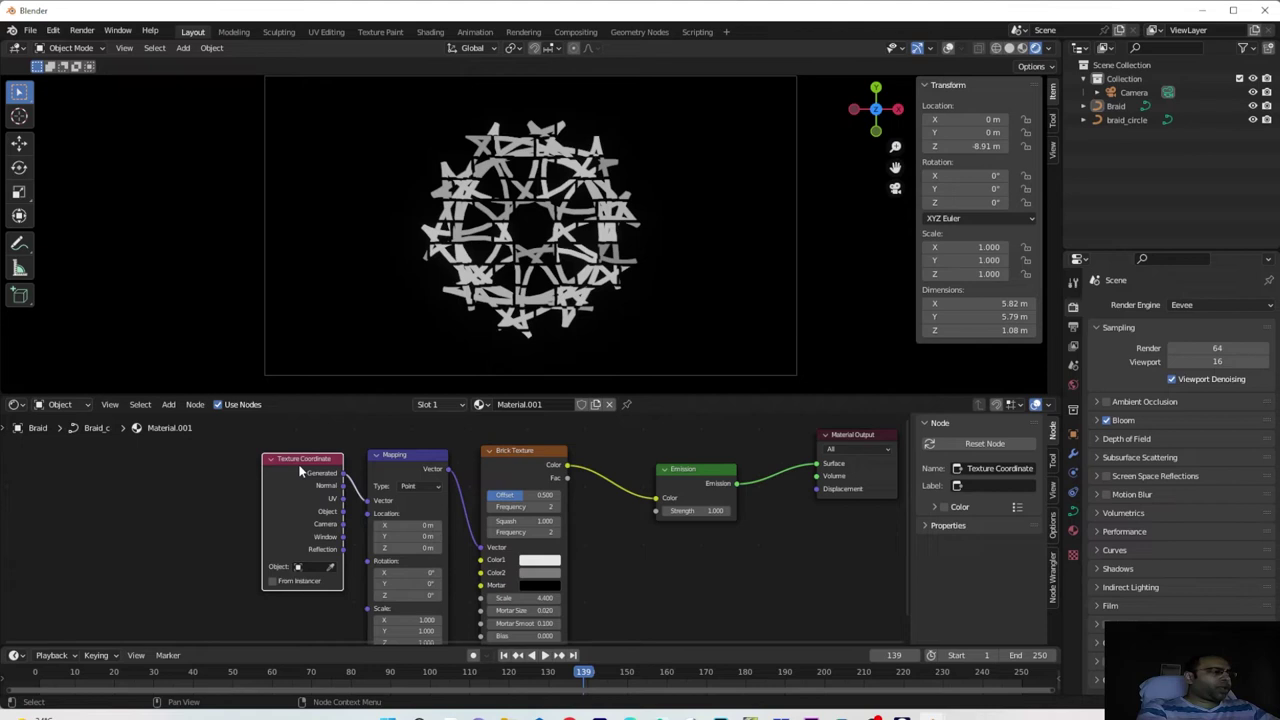
drag(300, 468, 284, 468)
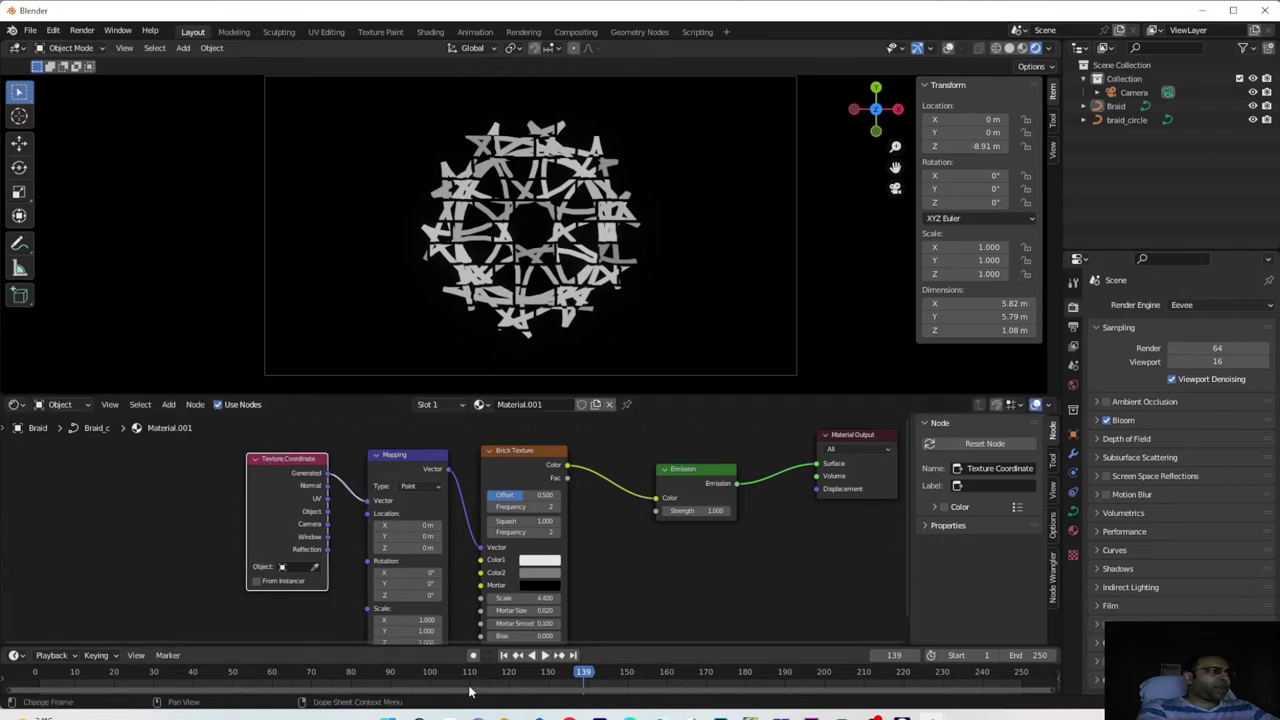
Go to frame 120, link the Texture Coordinate's Normal output to the Mapping Vector, and spread out both nodes
drag(448, 679, 508, 675)
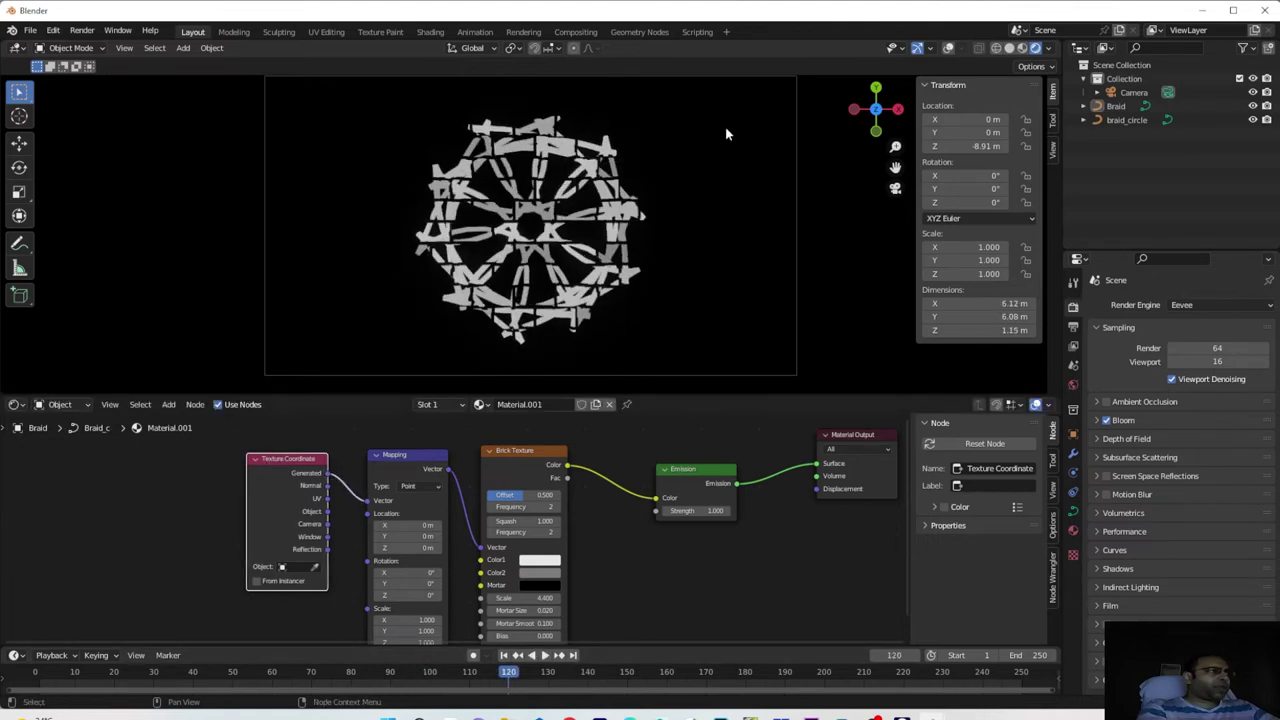
drag(271, 472, 360, 507)
drag(268, 463, 255, 466)
drag(396, 458, 374, 451)
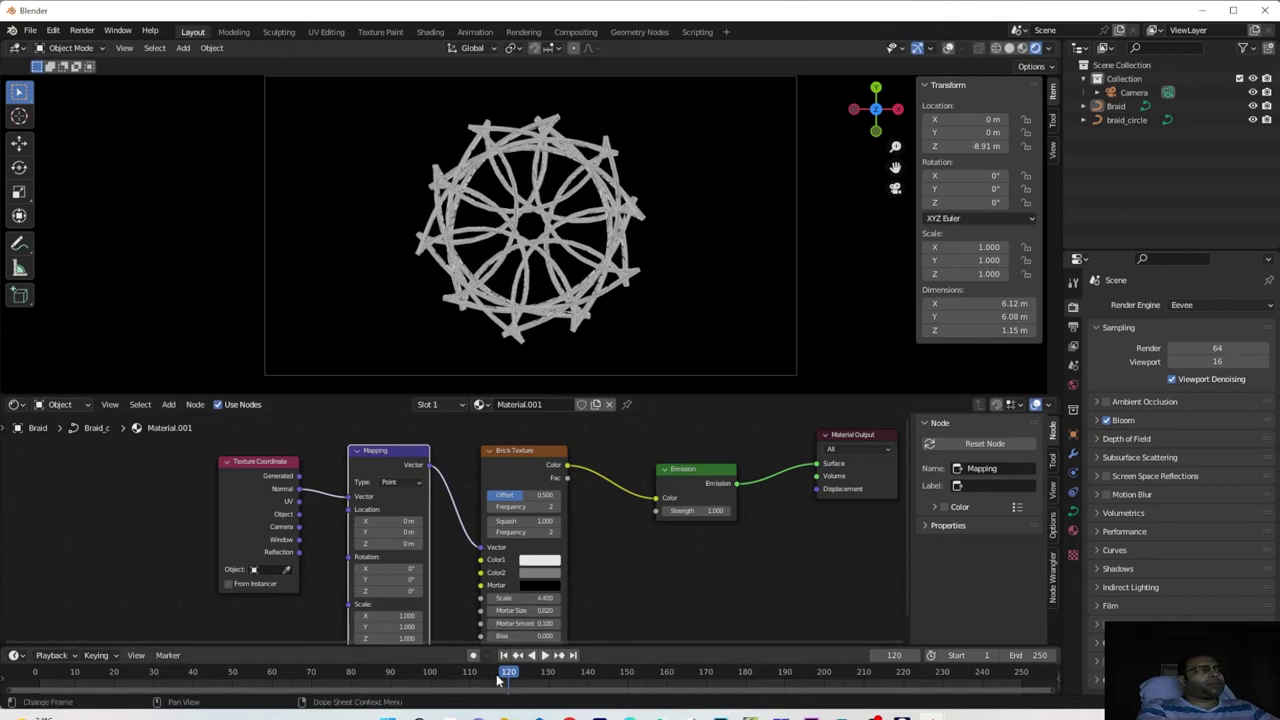
Play and scrub the animation to inspect the normal-mapped brick pattern, stopping at frame 64
key(space)
click(435, 678)
drag(311, 680, 506, 688)
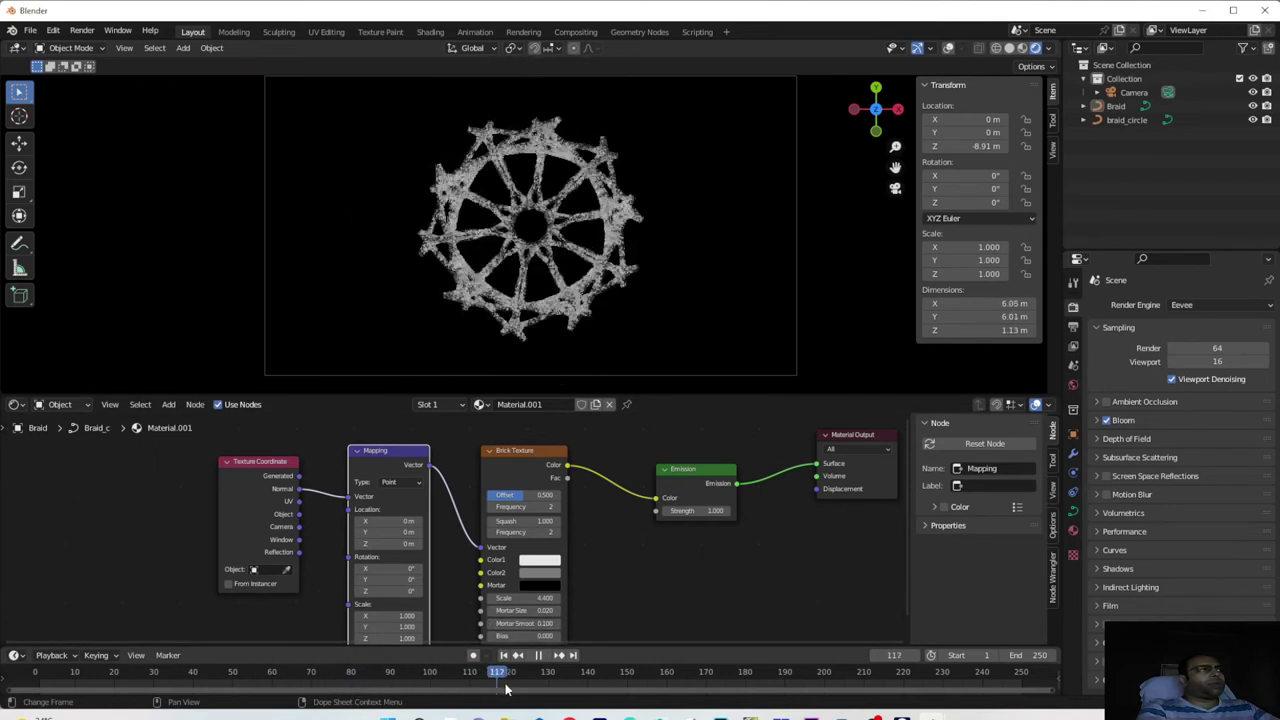
drag(597, 692, 290, 698)
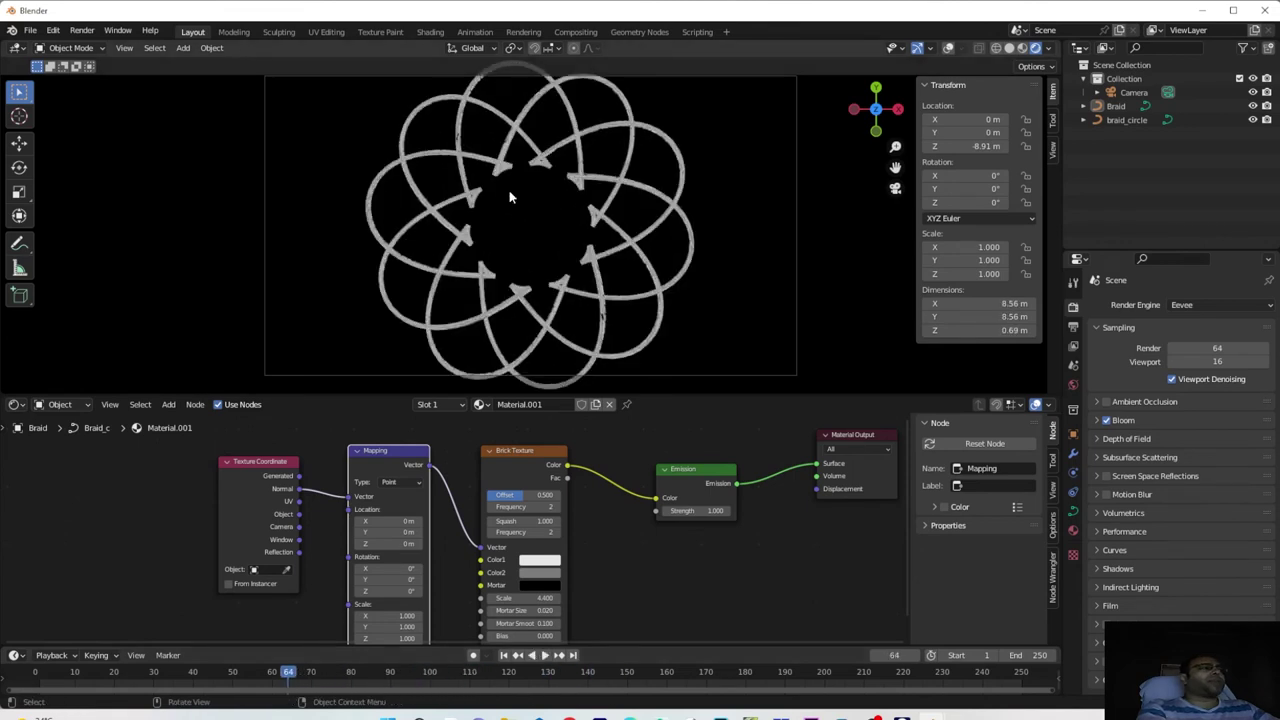
Try a Brick Texture Scale of 2.4, then settle on 1.200
click(521, 598)
text(2.4)
key(Return)
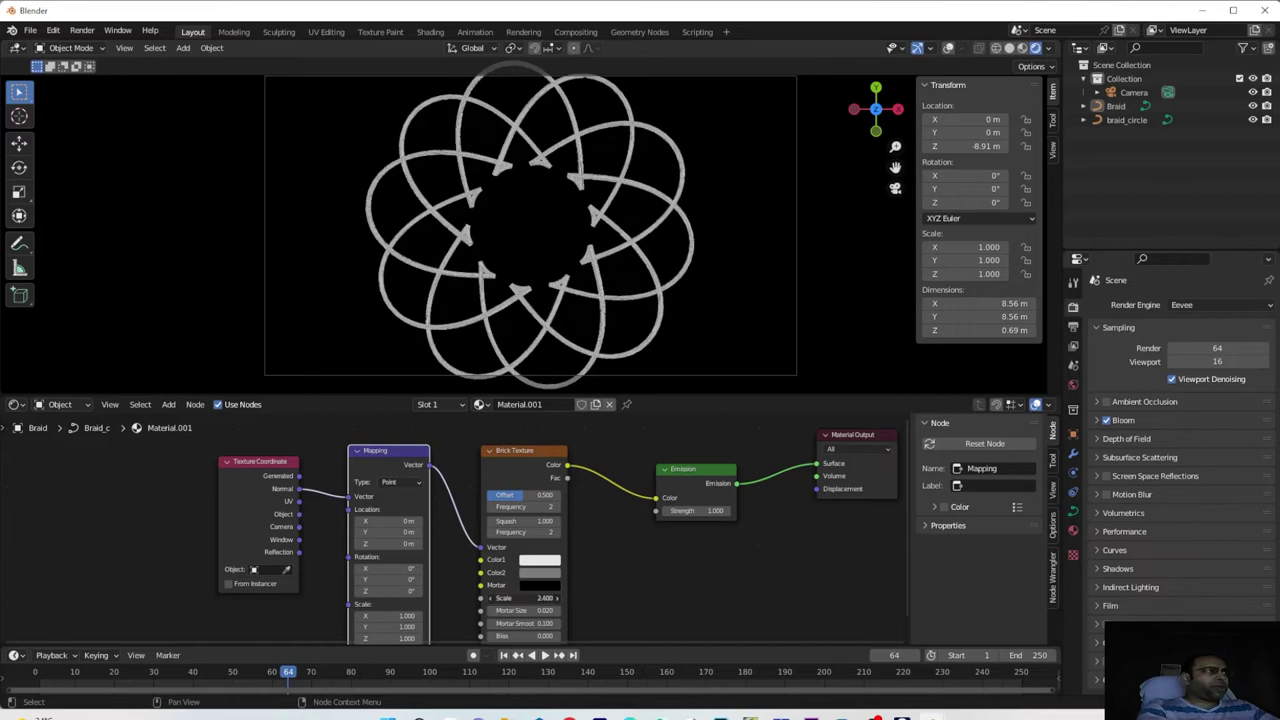
drag(540, 598, 600, 598)
mouse_move(540, 598)
mouse_down()
mouse_move(508, 598)
mouse_move(551, 598)
mouse_up()
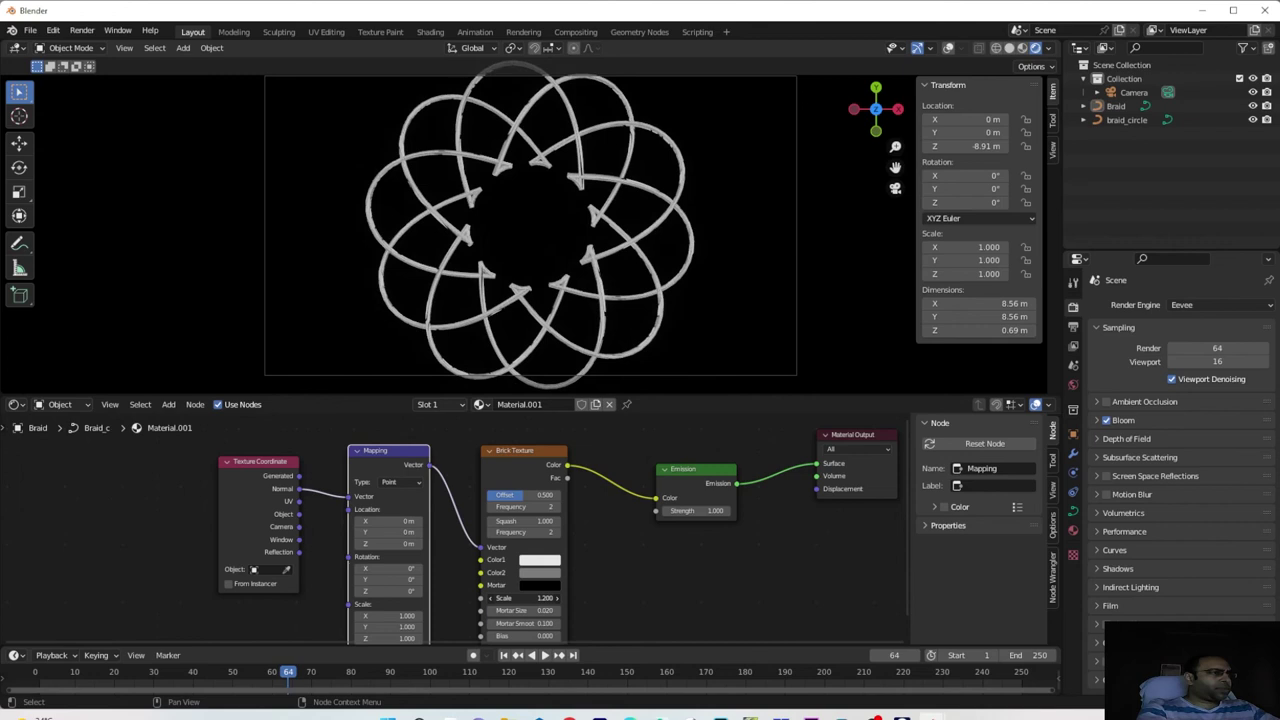
Try a preview resolution of 1 on the braid's curve and play the animation
click(1074, 512)
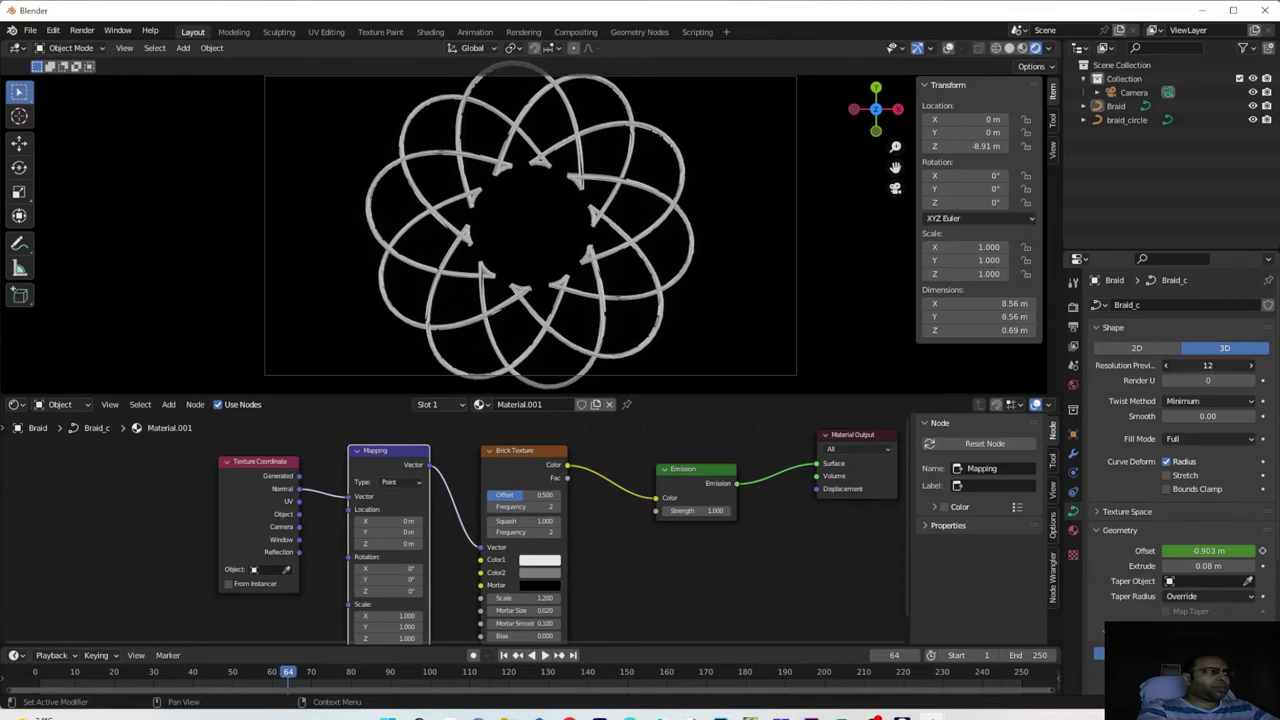
drag(1209, 366, 1140, 366)
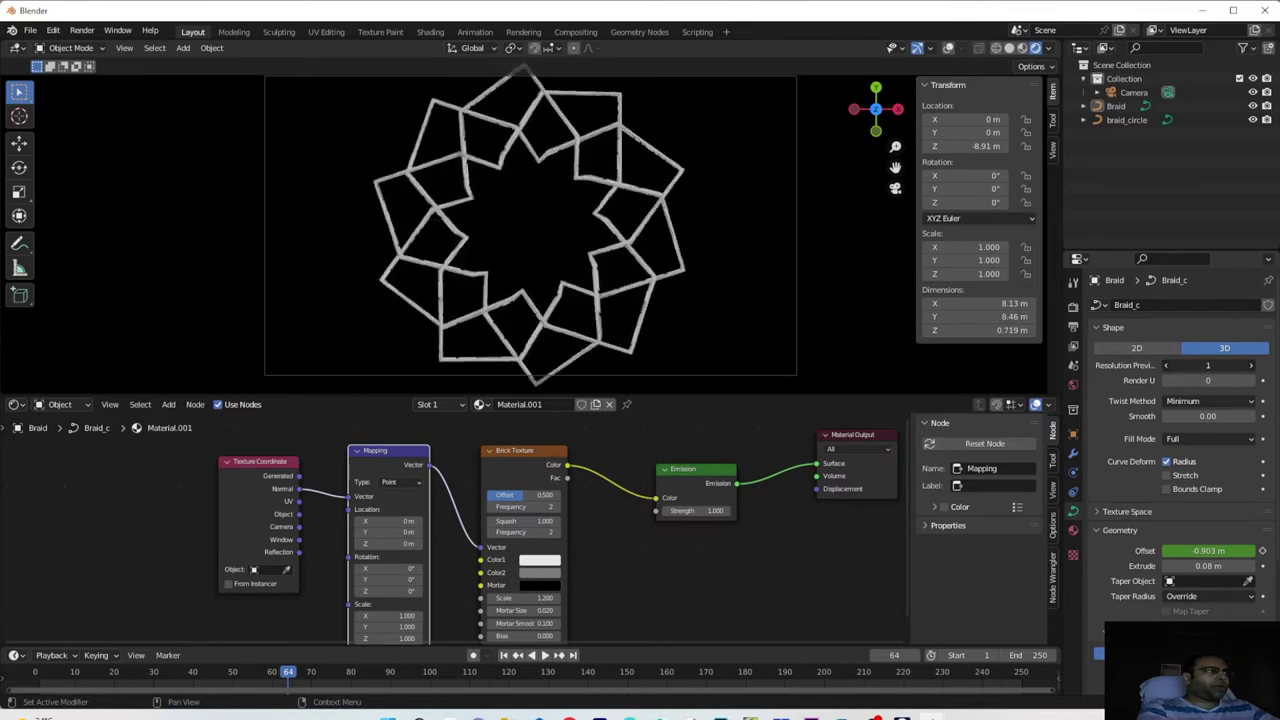
key(space)
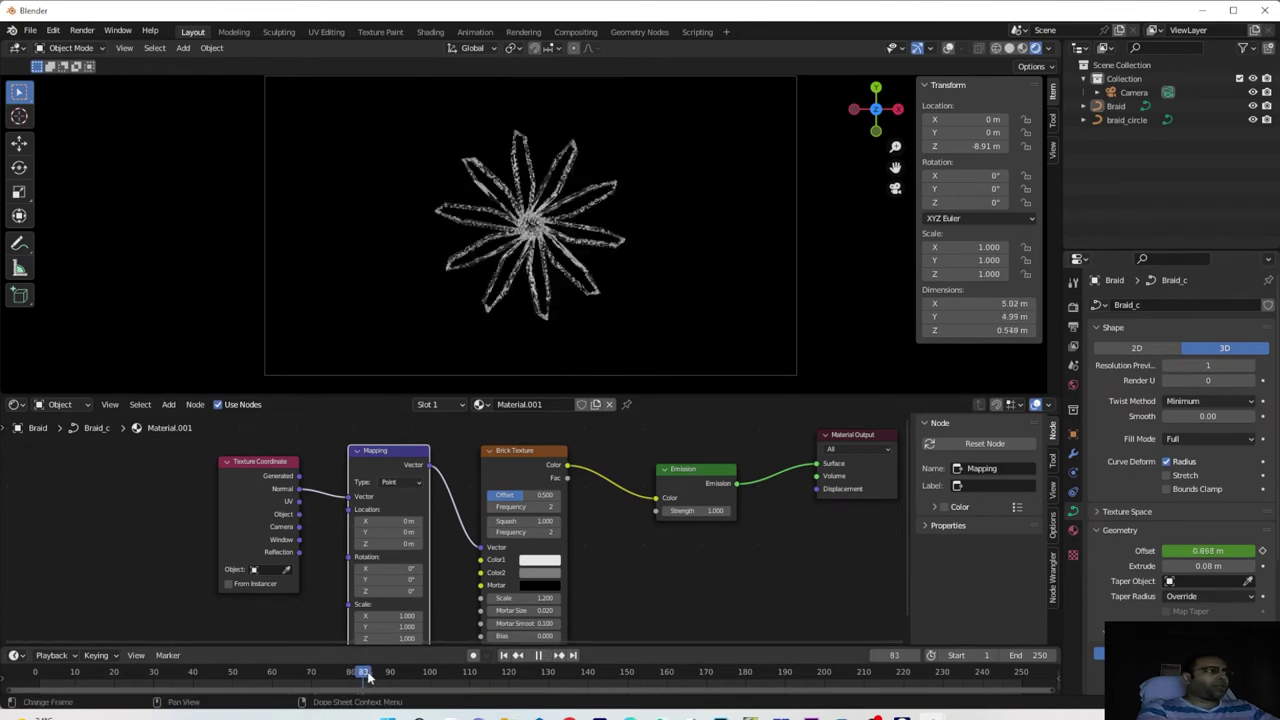
key(Escape)
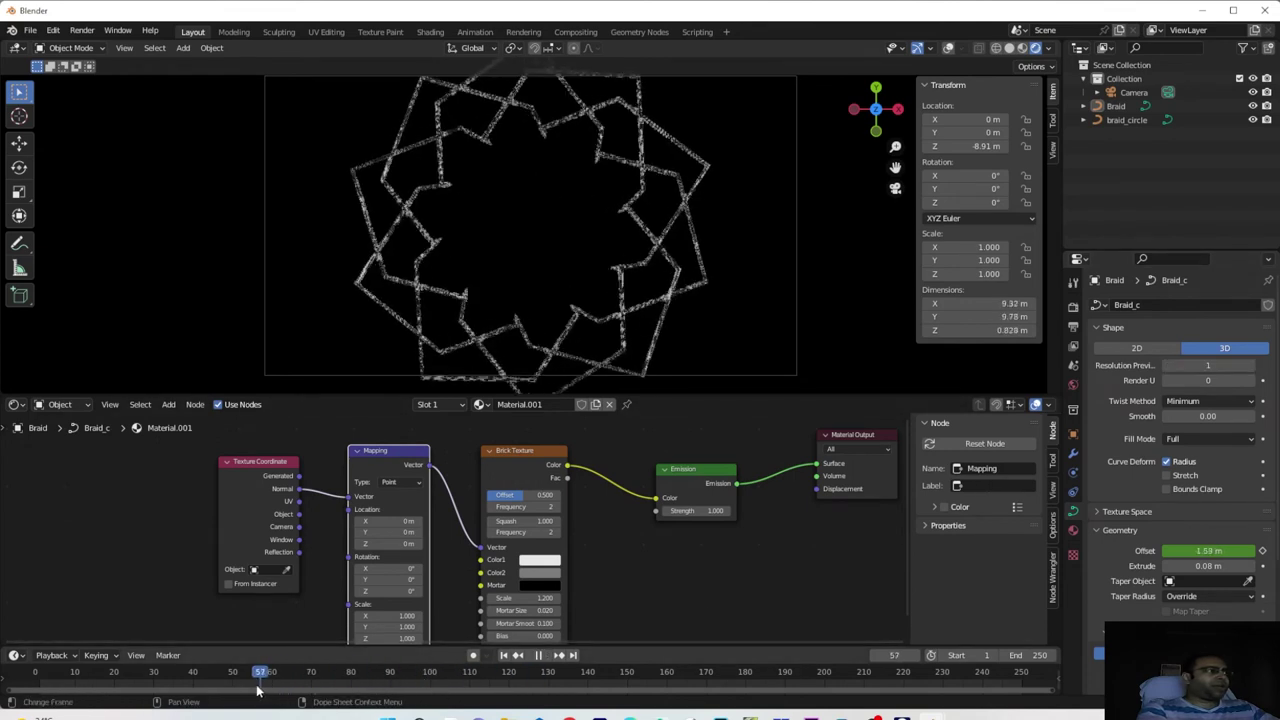
Set the braid curve's preview resolution to 18, its render resolution to 8 and its Extrude to 0.28 m
mouse_move(1208, 366)
mouse_down()
mouse_move(1260, 366)
mouse_move(1220, 366)
mouse_move(1213, 395)
mouse_move(1208, 380)
mouse_up()
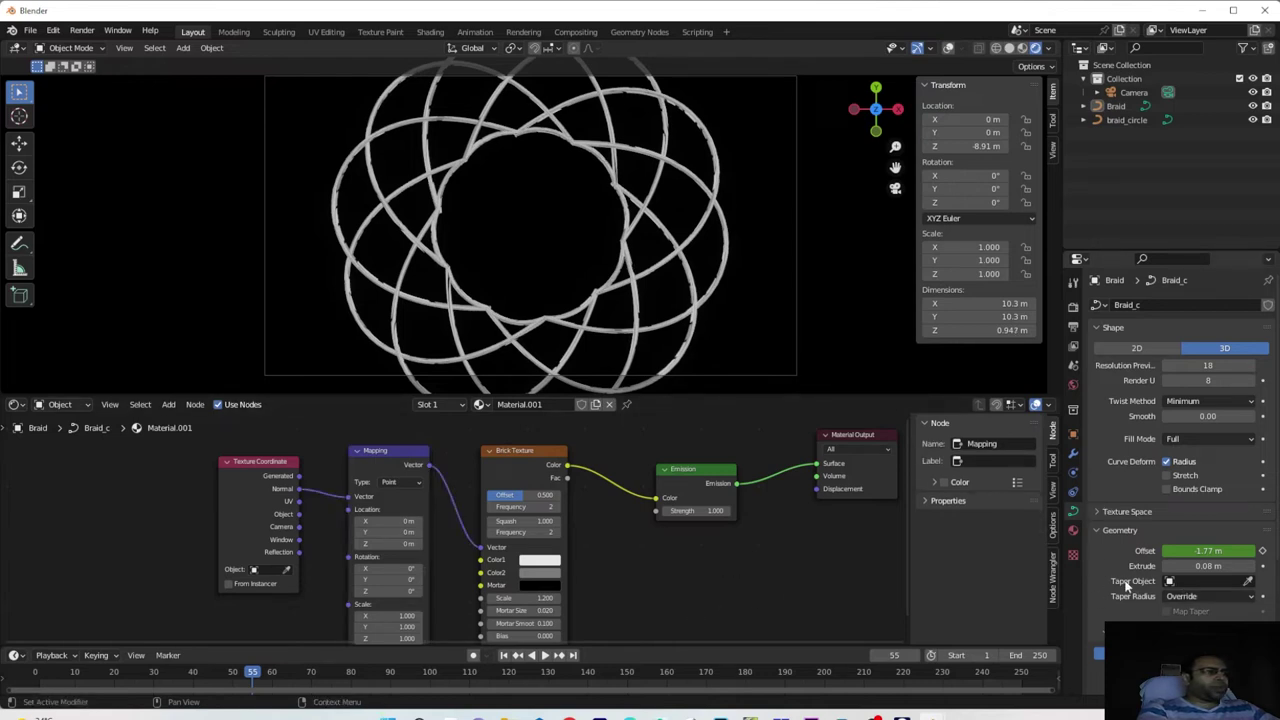
scroll(1127, 585, down, 1)
mouse_move(1200, 538)
mouse_down()
mouse_move(1256, 538)
mouse_move(1218, 538)
mouse_up()
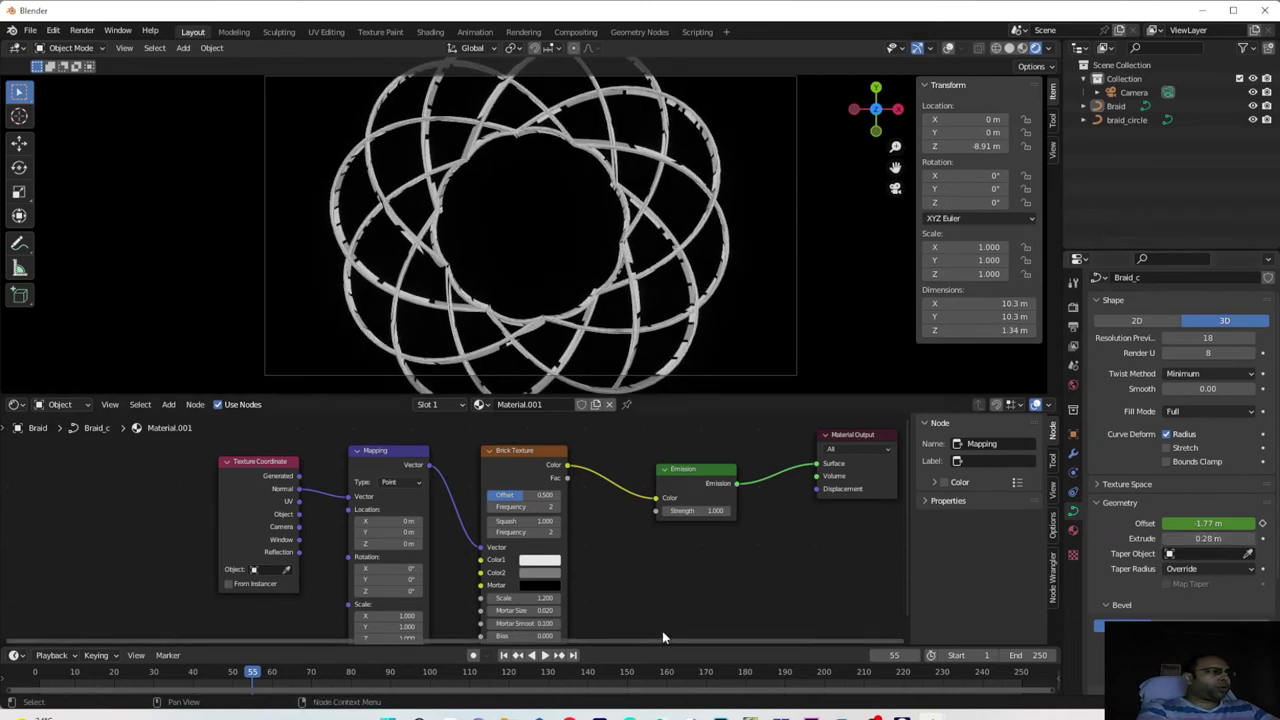
Try other offset frequency, squash and squash frequency values on the Brick Texture, undoing the trials
middle_drag(654, 572, 623, 545)
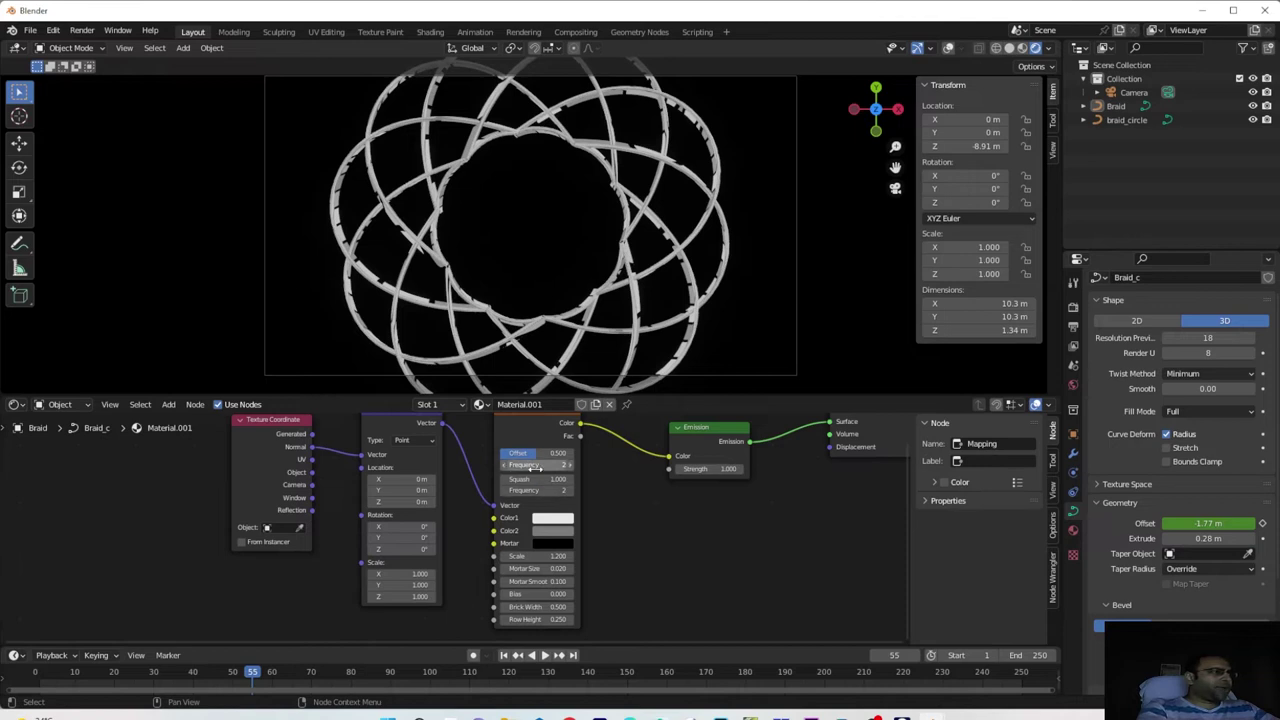
drag(545, 465, 600, 465)
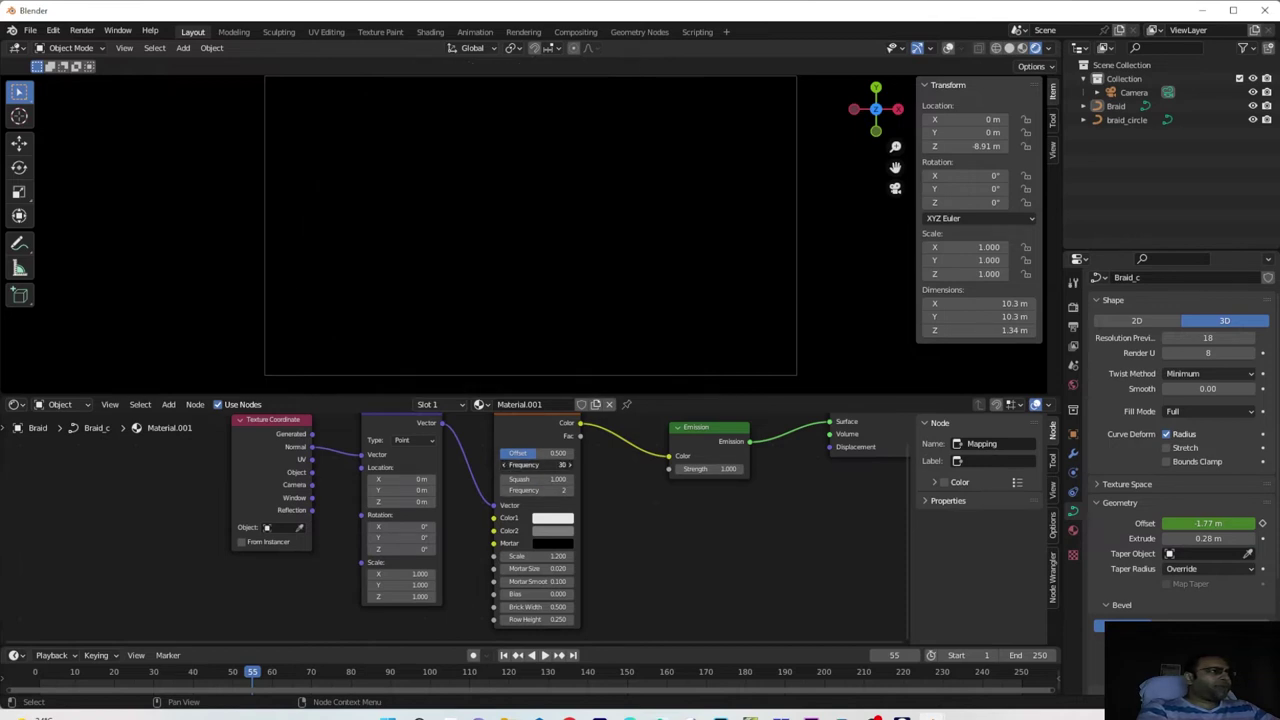
drag(560, 465, 572, 465)
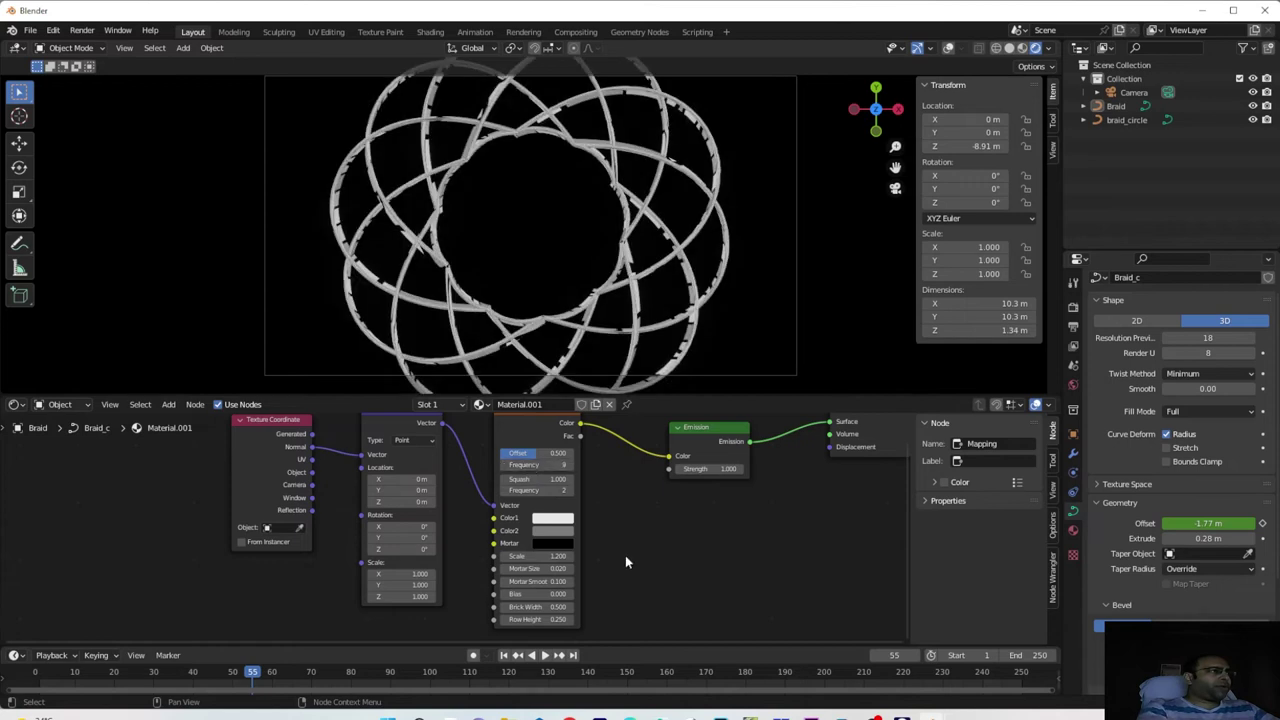
key(ctrl+z)
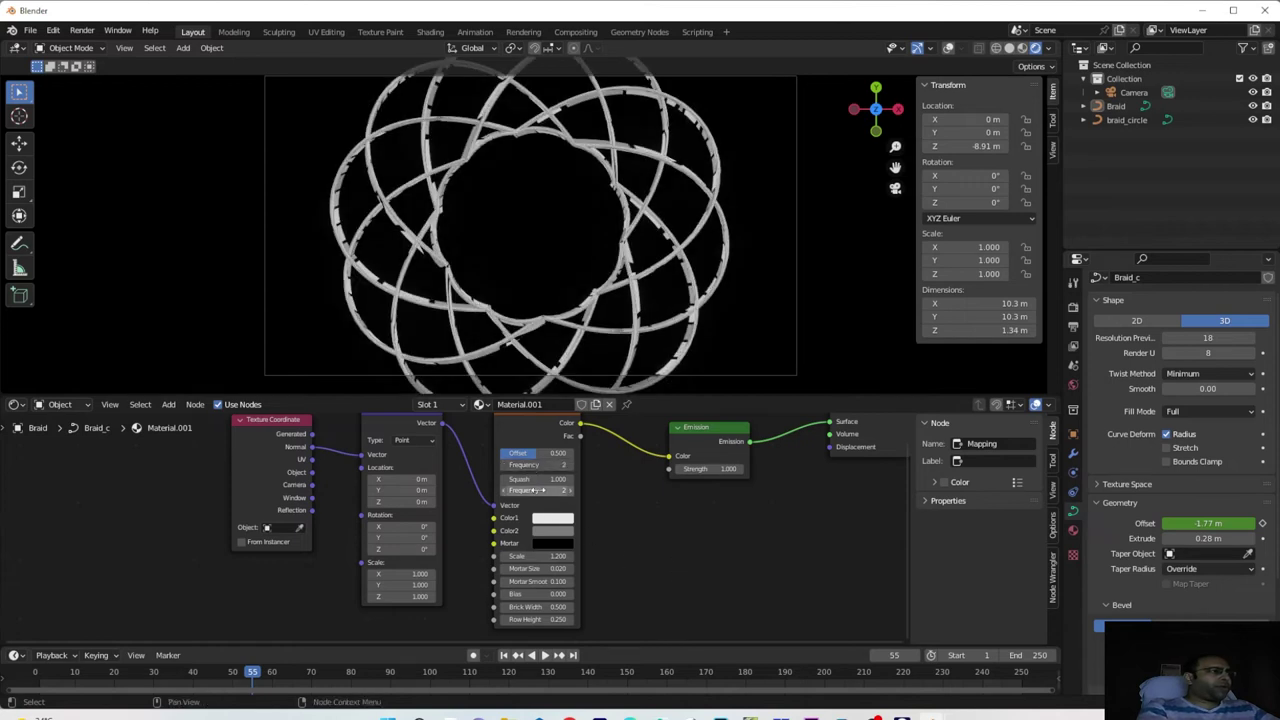
drag(537, 479, 505, 479)
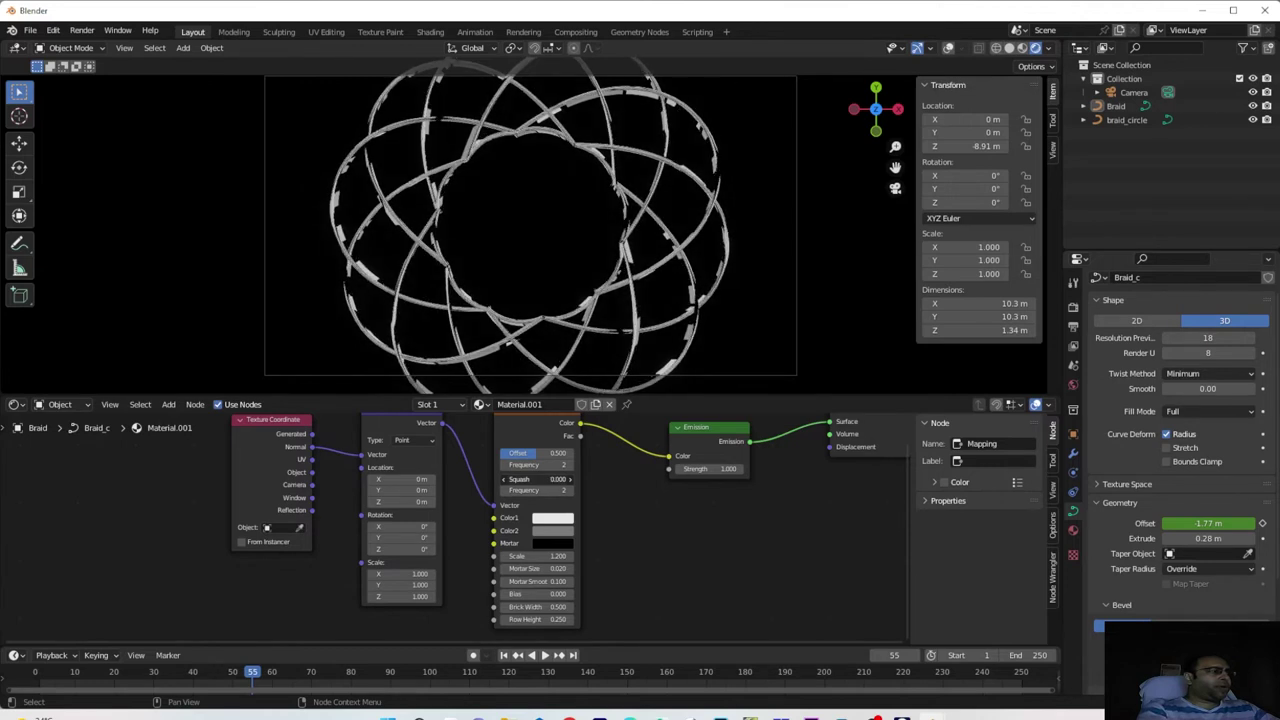
key(ctrl+z)
key(ctrl+z)
mouse_move(537, 490)
mouse_down()
mouse_move(580, 490)
mouse_move(553, 490)
mouse_up()
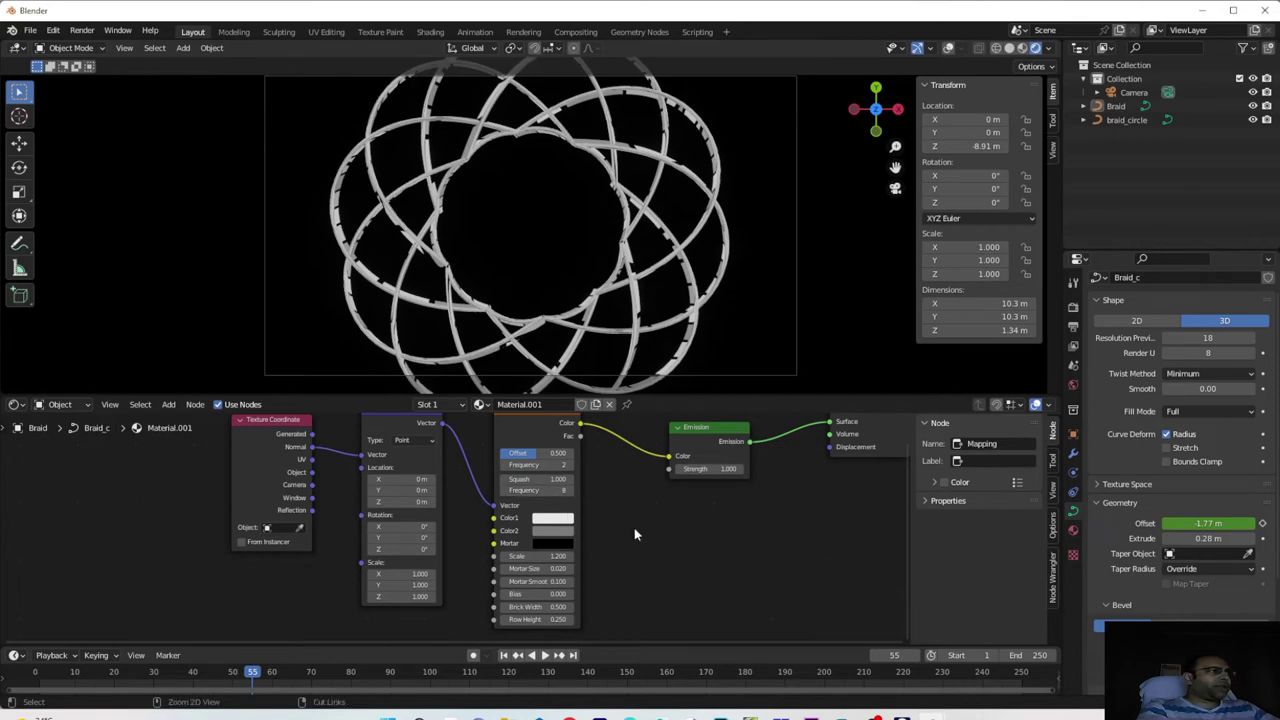
Set the Brick Texture's Mortar Size to 0.070, Color1 to a saturated red and Color2 to a deep blue
drag(540, 568, 549, 568)
click(555, 521)
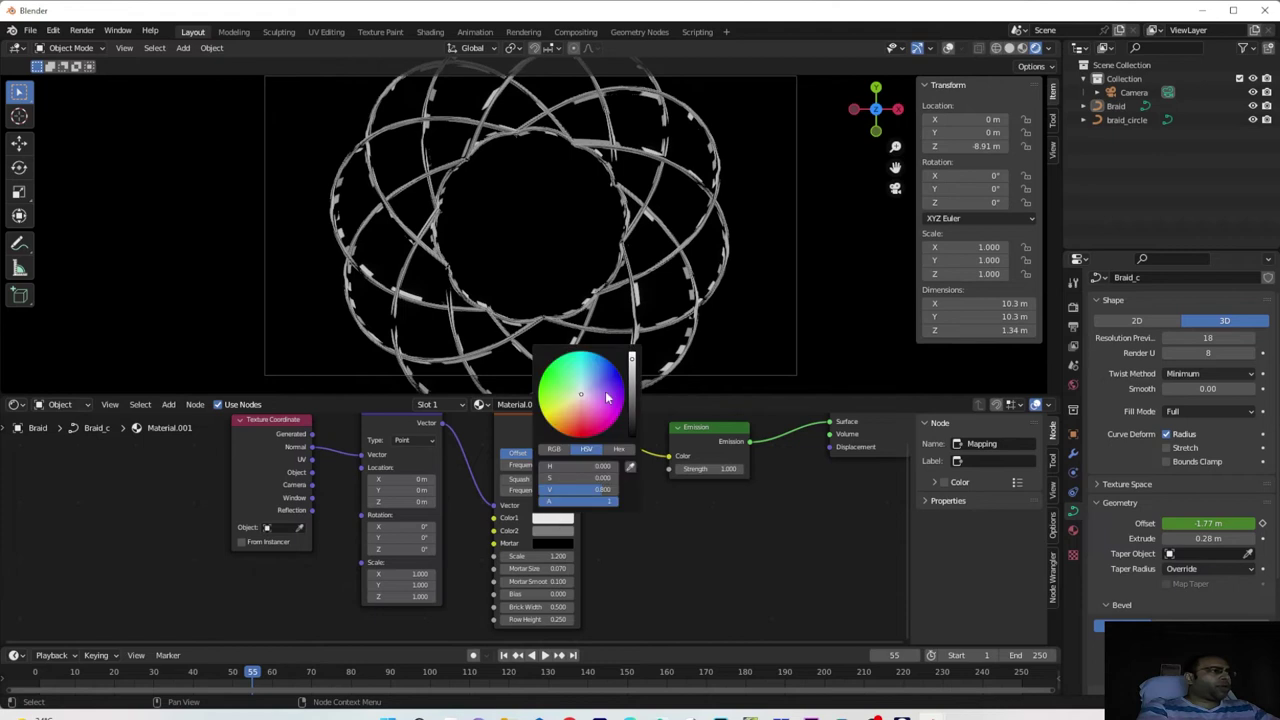
drag(580, 398, 590, 436)
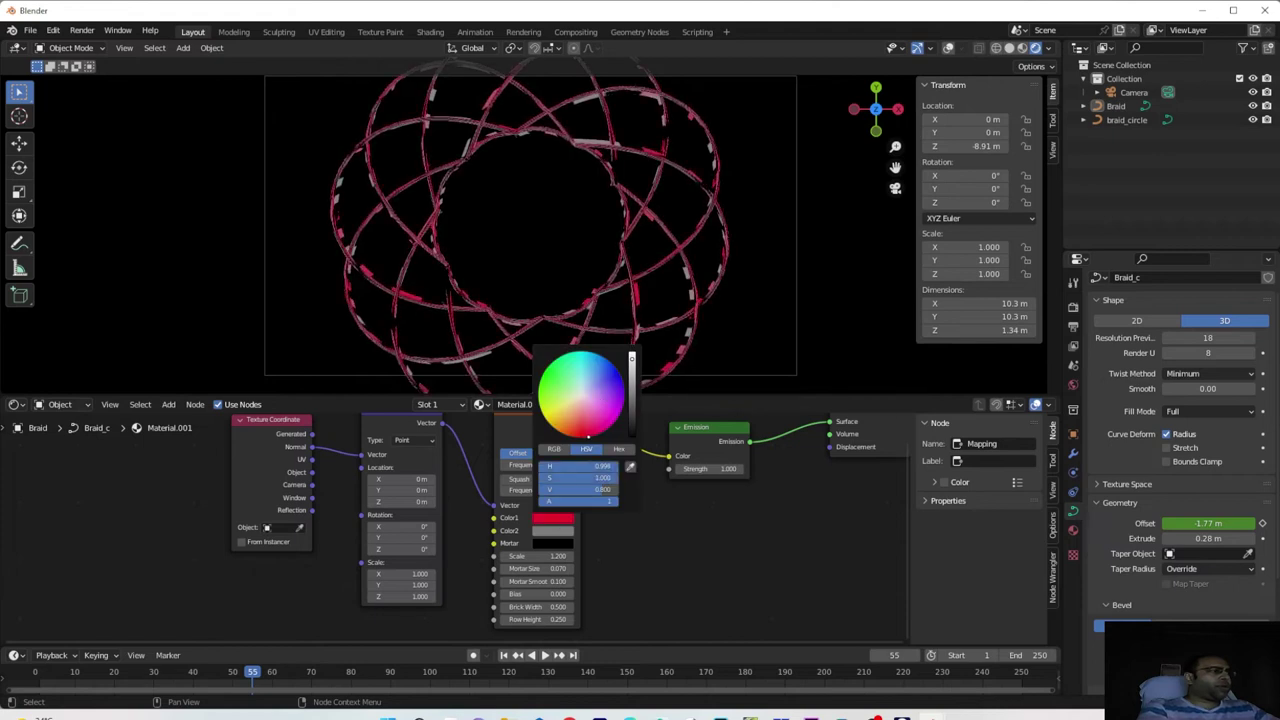
click(553, 534)
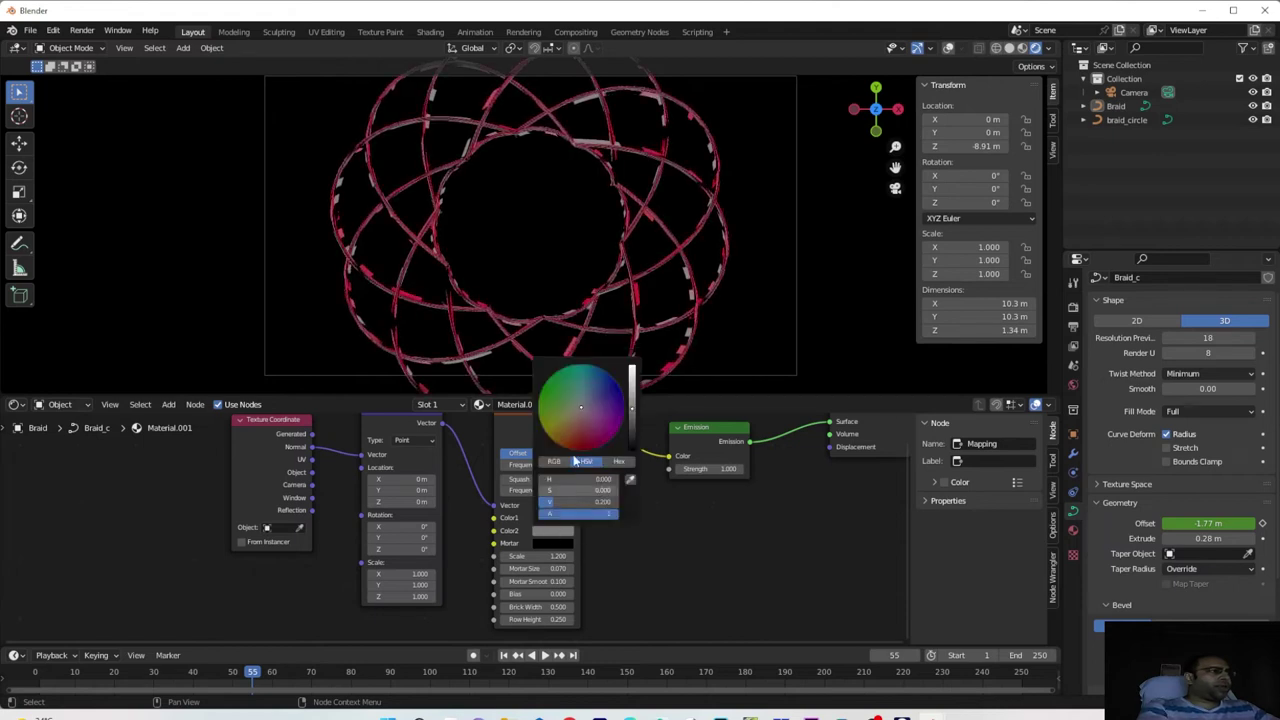
click(617, 400)
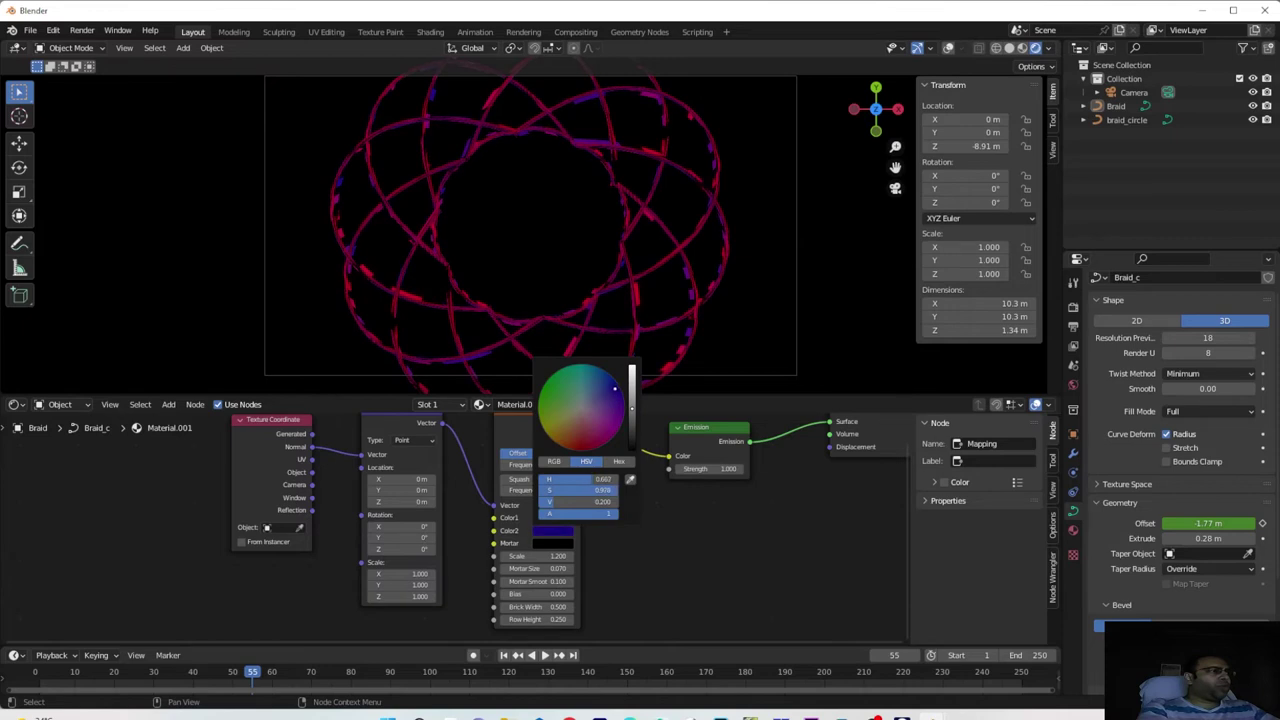
Raise the Emission Strength to 152.300, set the Brick Texture's Scale to -0.300 and play the animation
drag(707, 472, 826, 472)
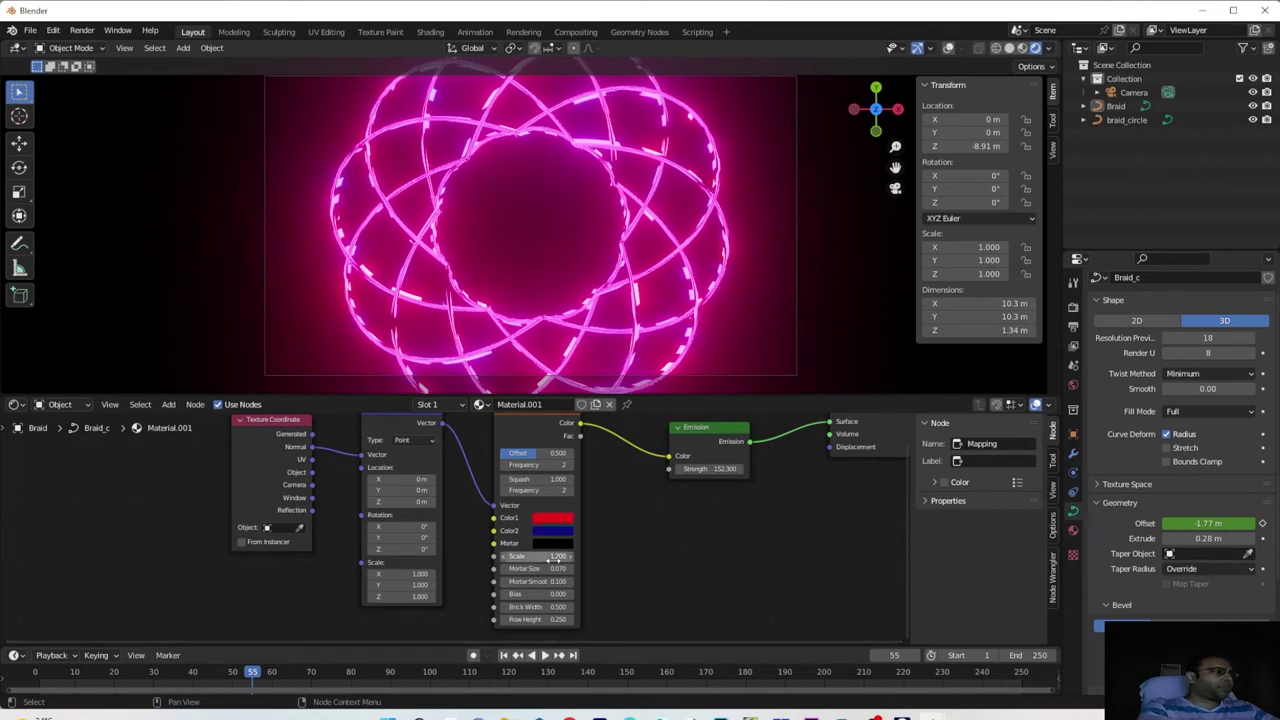
drag(541, 556, 535, 556)
key(space)
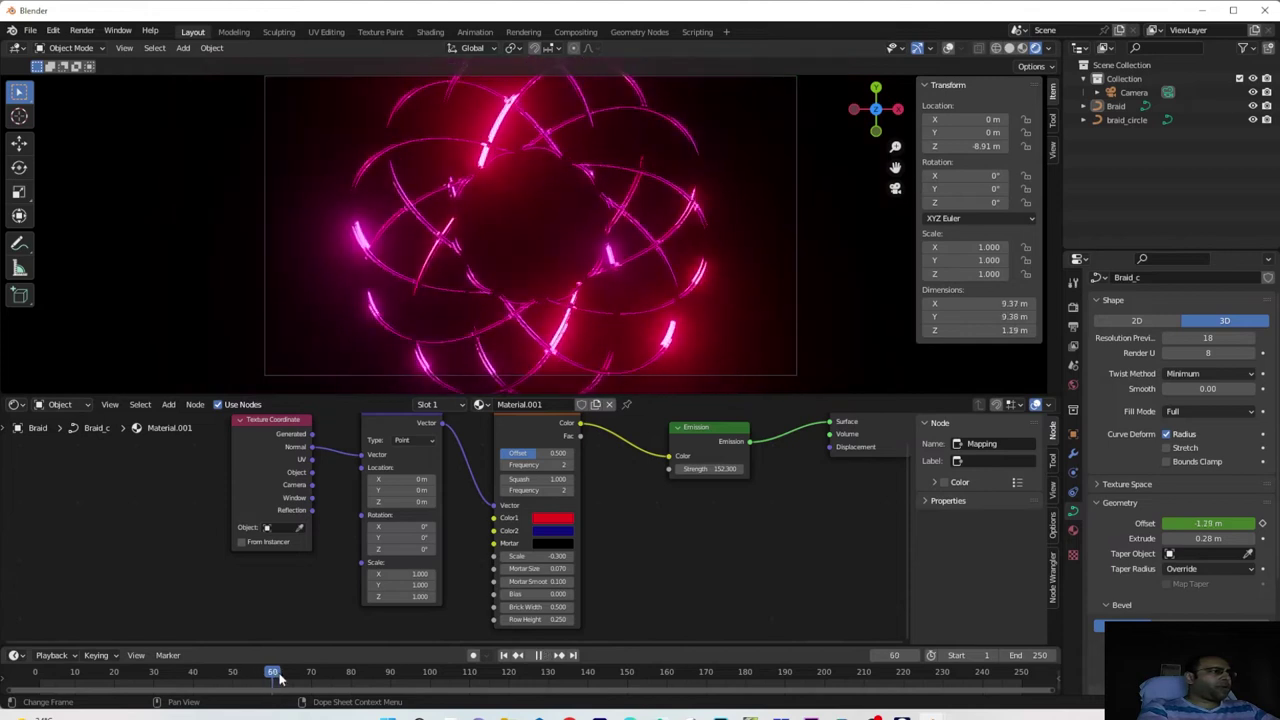
Preview several points of the animation and brighten the Brick Texture's Color2 to a vivid saturated blue
drag(479, 686, 722, 668)
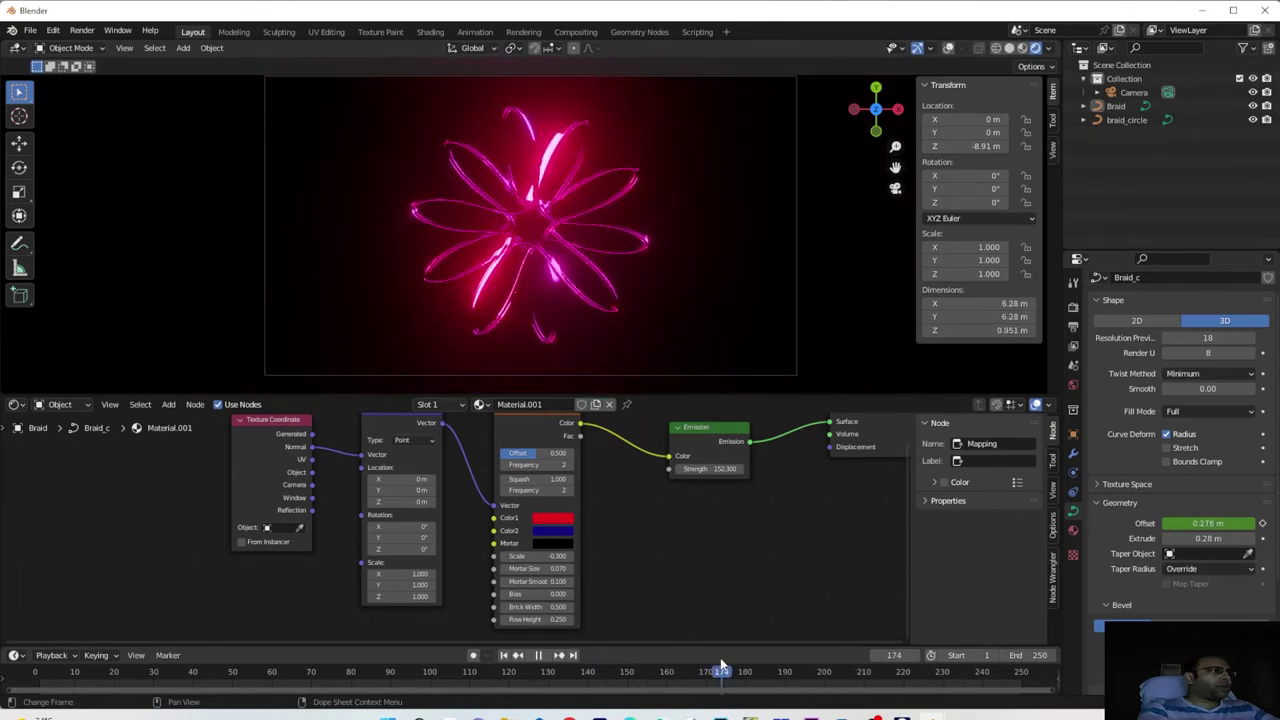
drag(545, 655, 516, 648)
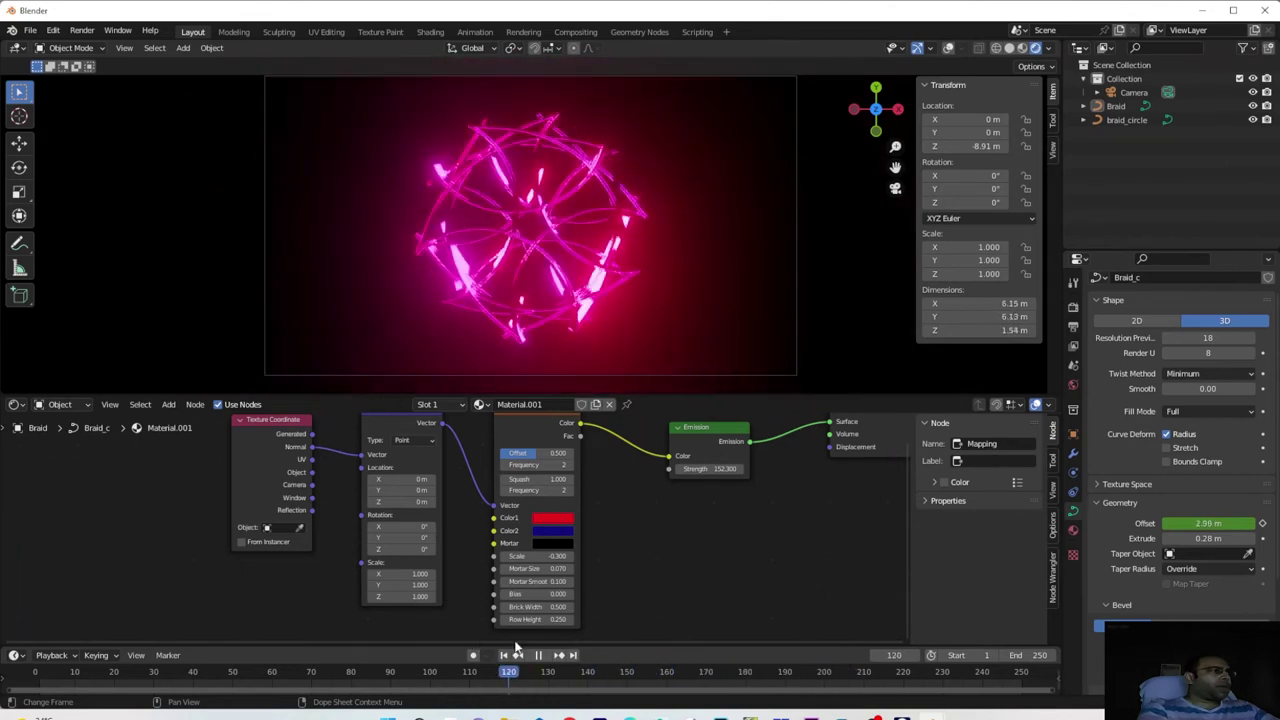
drag(597, 655, 796, 668)
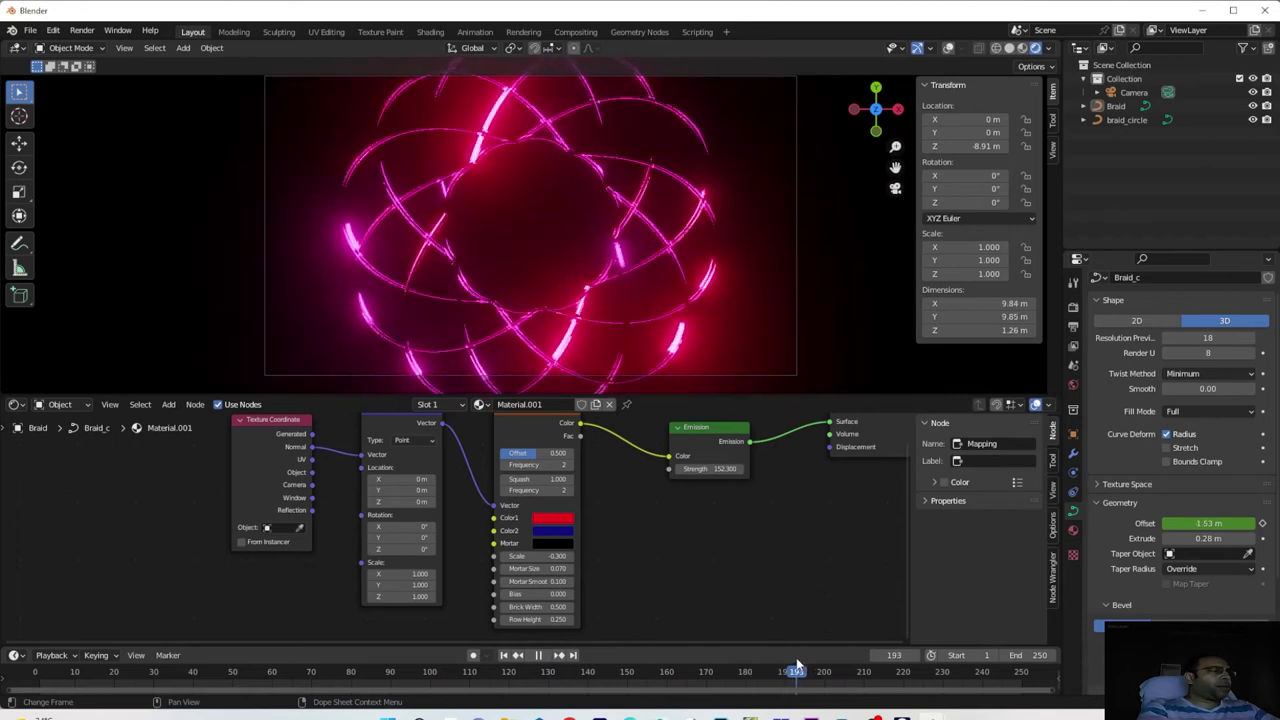
click(548, 533)
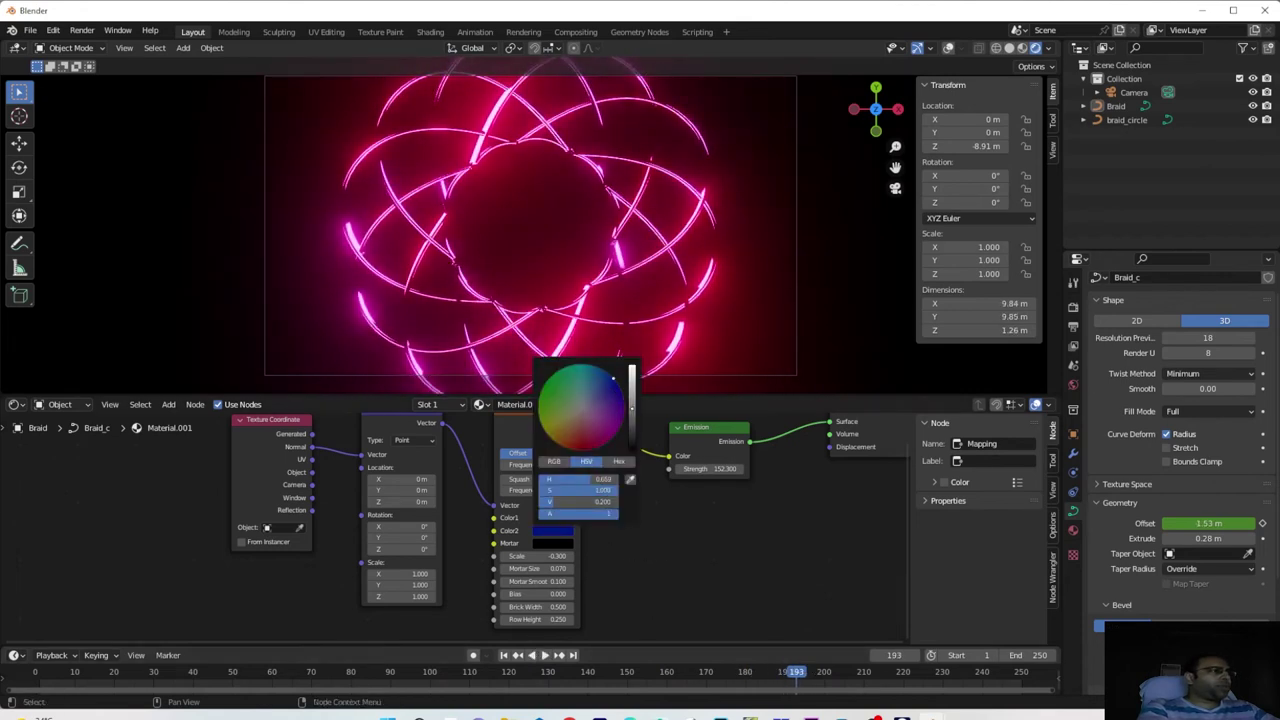
drag(632, 407, 632, 372)
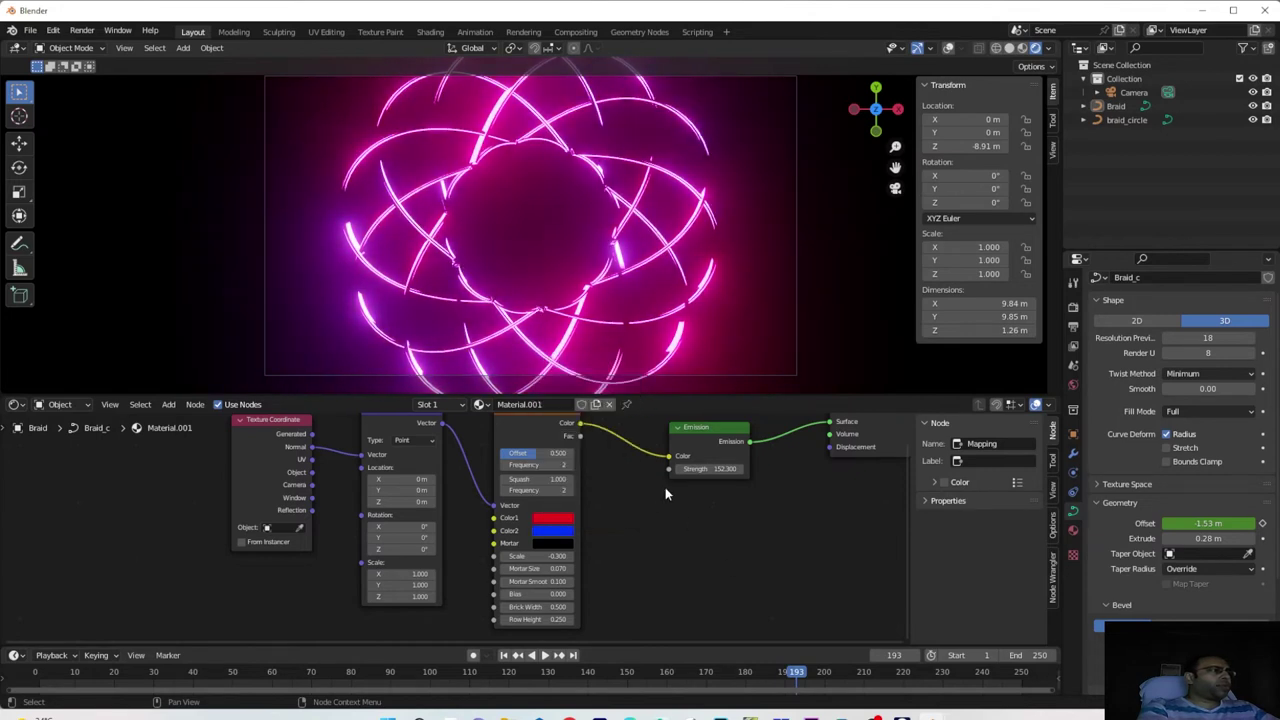
drag(745, 676, 776, 672)
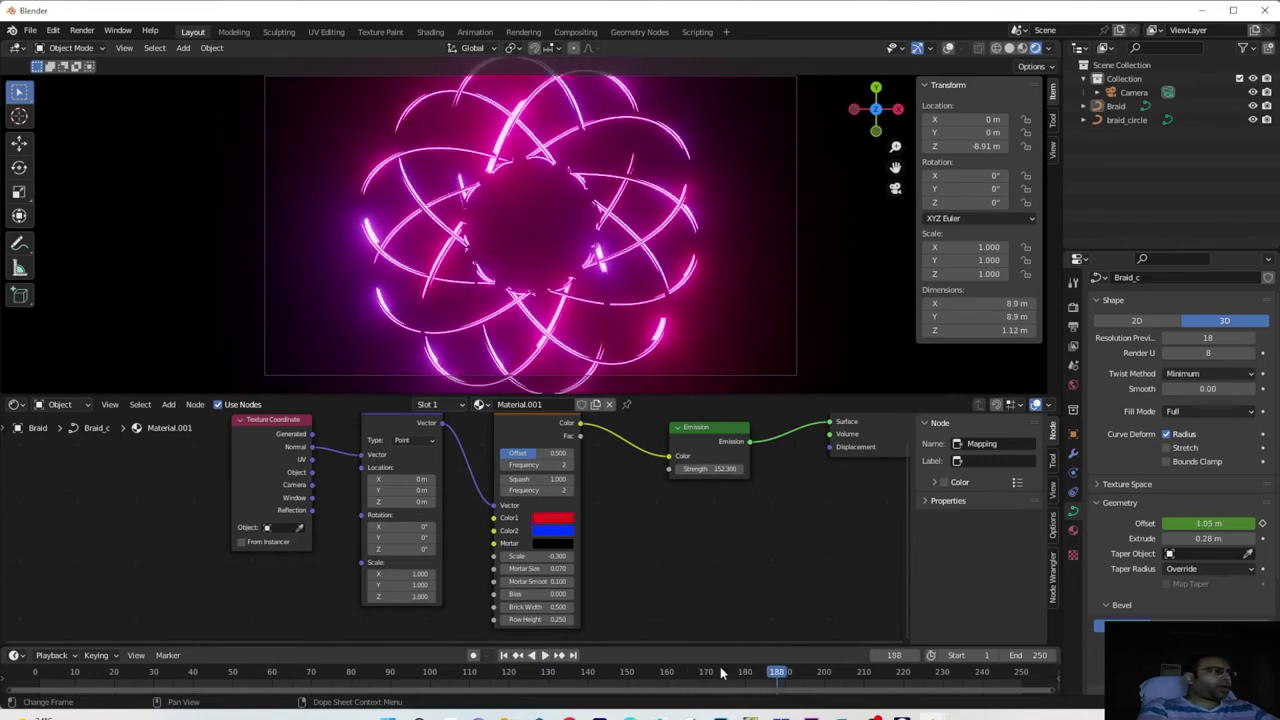
Try a different X rotation on the Mapping node and reset it to its default
middle_drag(429, 450, 423, 508)
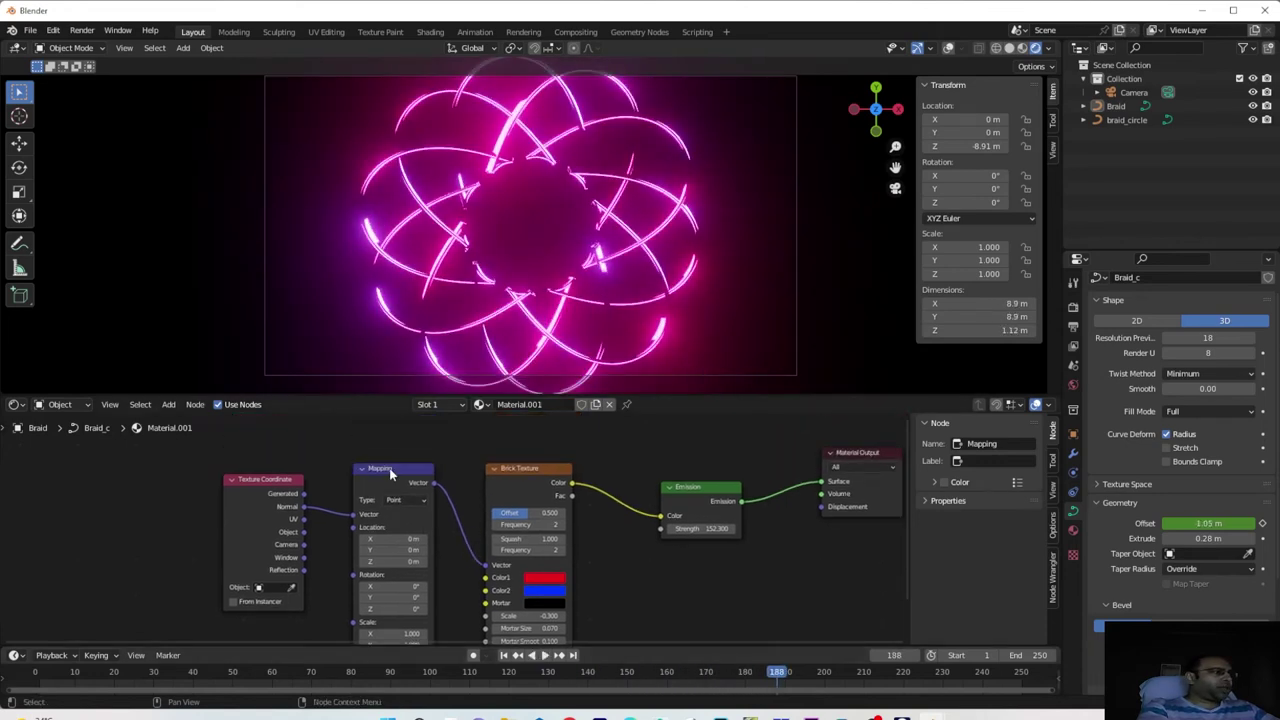
click(391, 474)
middle_drag(455, 556, 481, 496)
mouse_move(420, 526)
mouse_down()
mouse_move(550, 526)
mouse_move(395, 526)
mouse_up()
key(BackSpace)
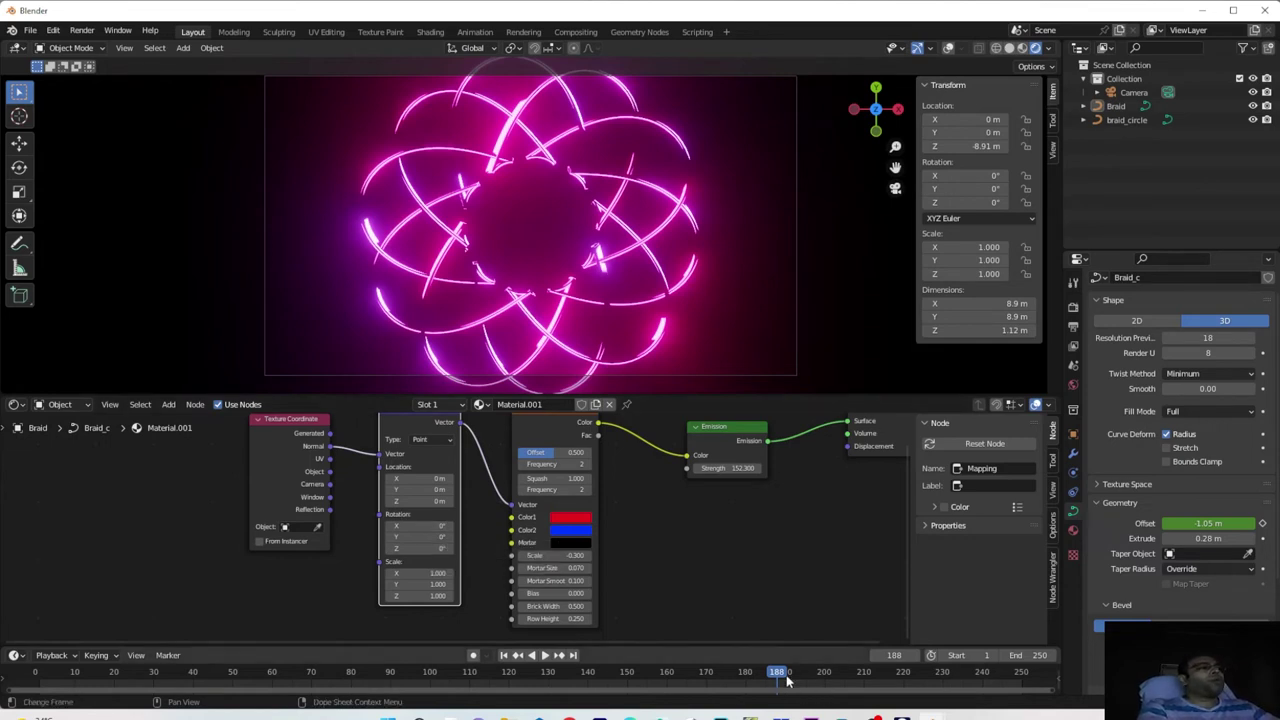
Keyframe the Mapping node's rotation at frame 1 with X at 0°
drag(785, 679, 134, 681)
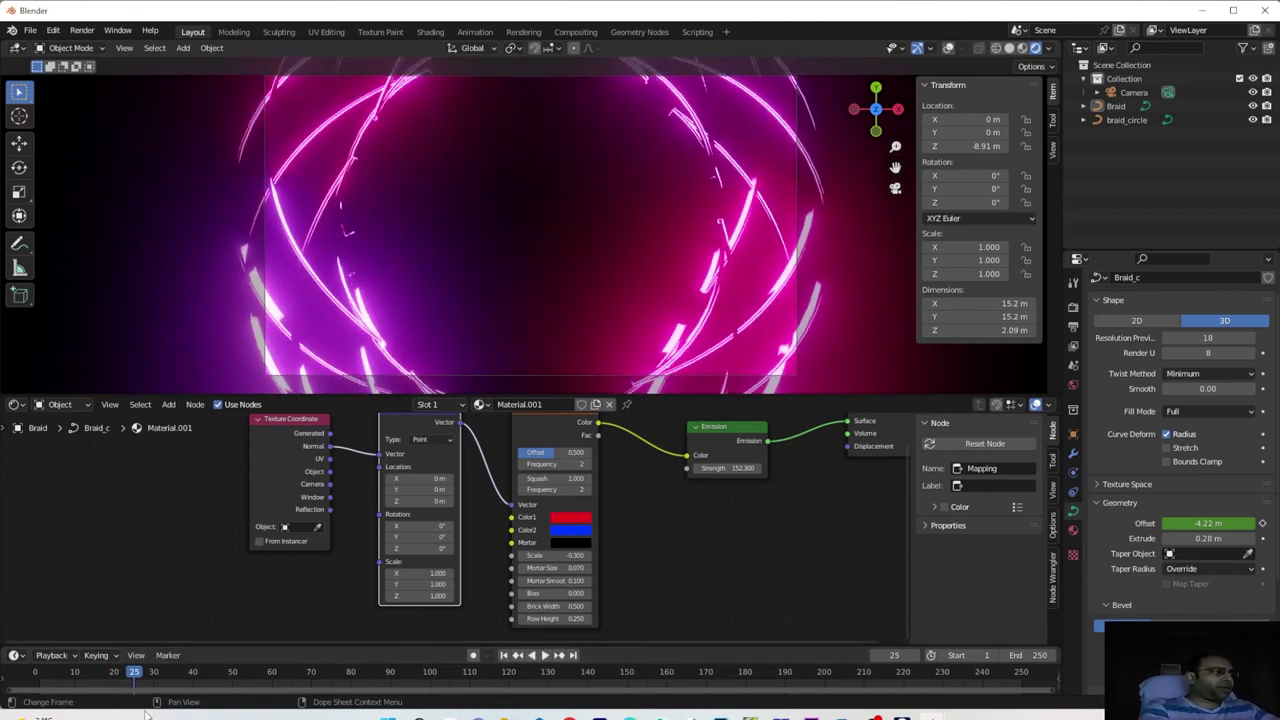
drag(160, 680, 39, 680)
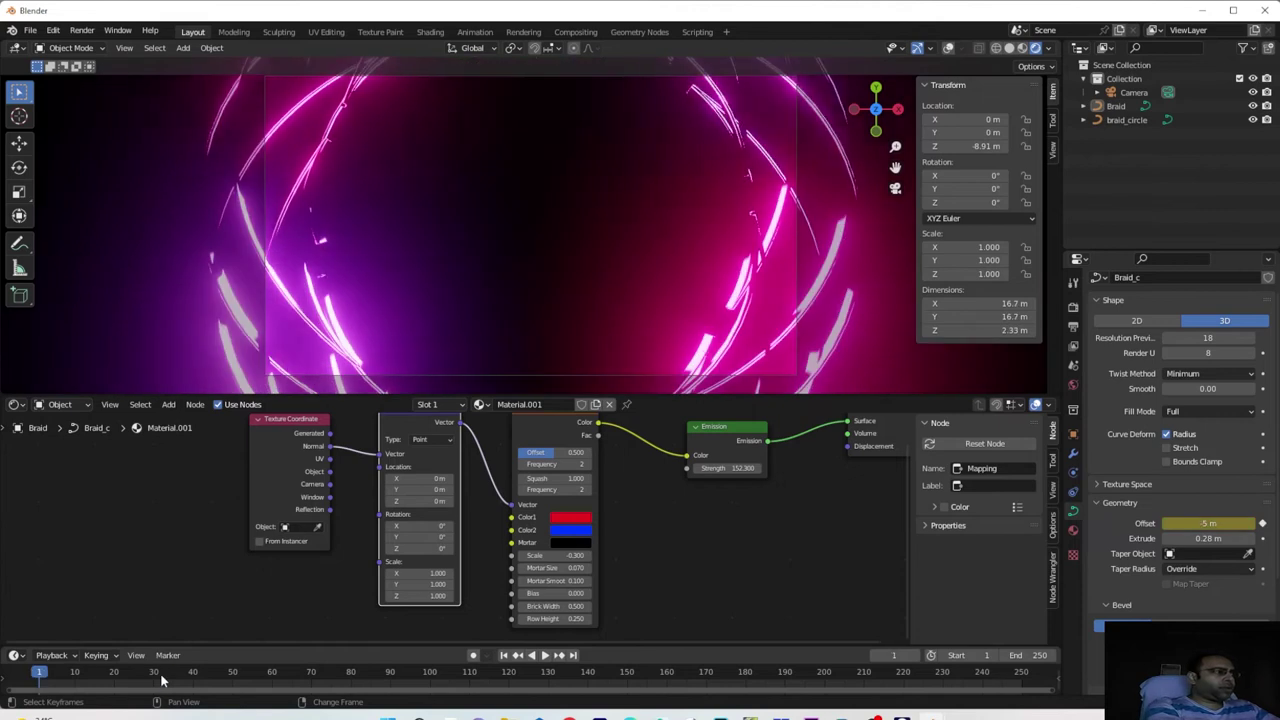
right_click(416, 526)
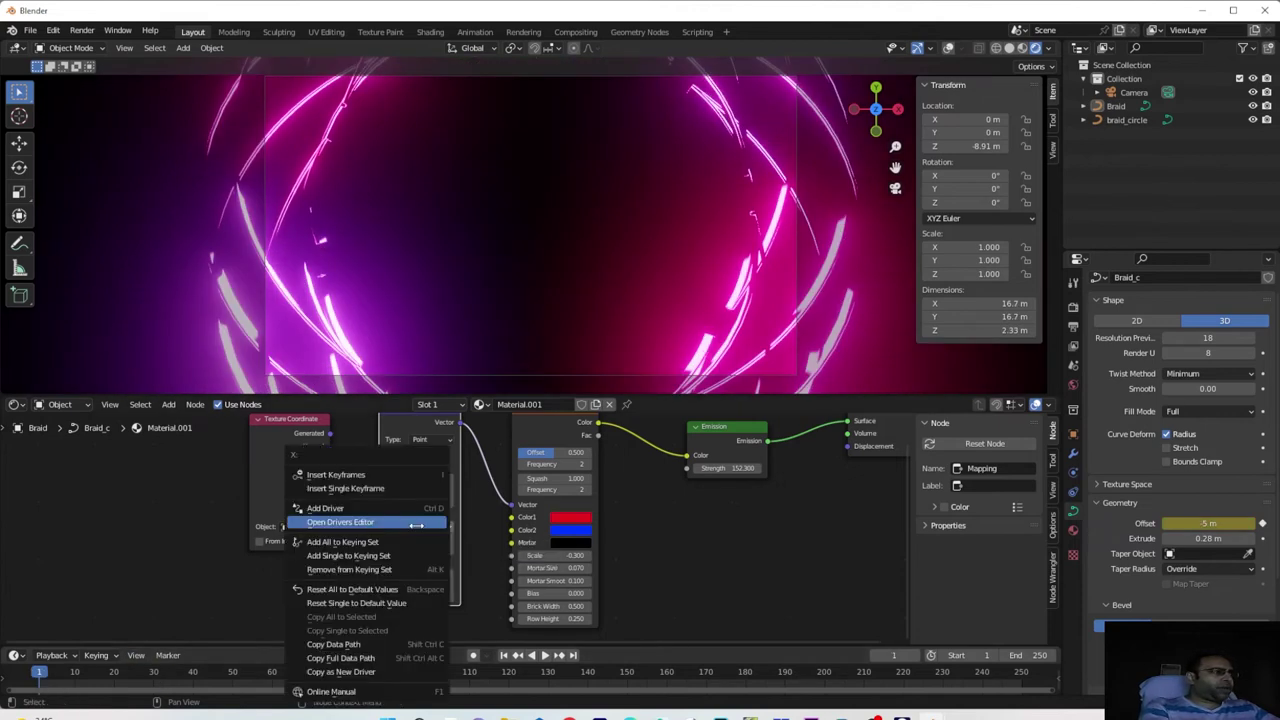
click(376, 476)
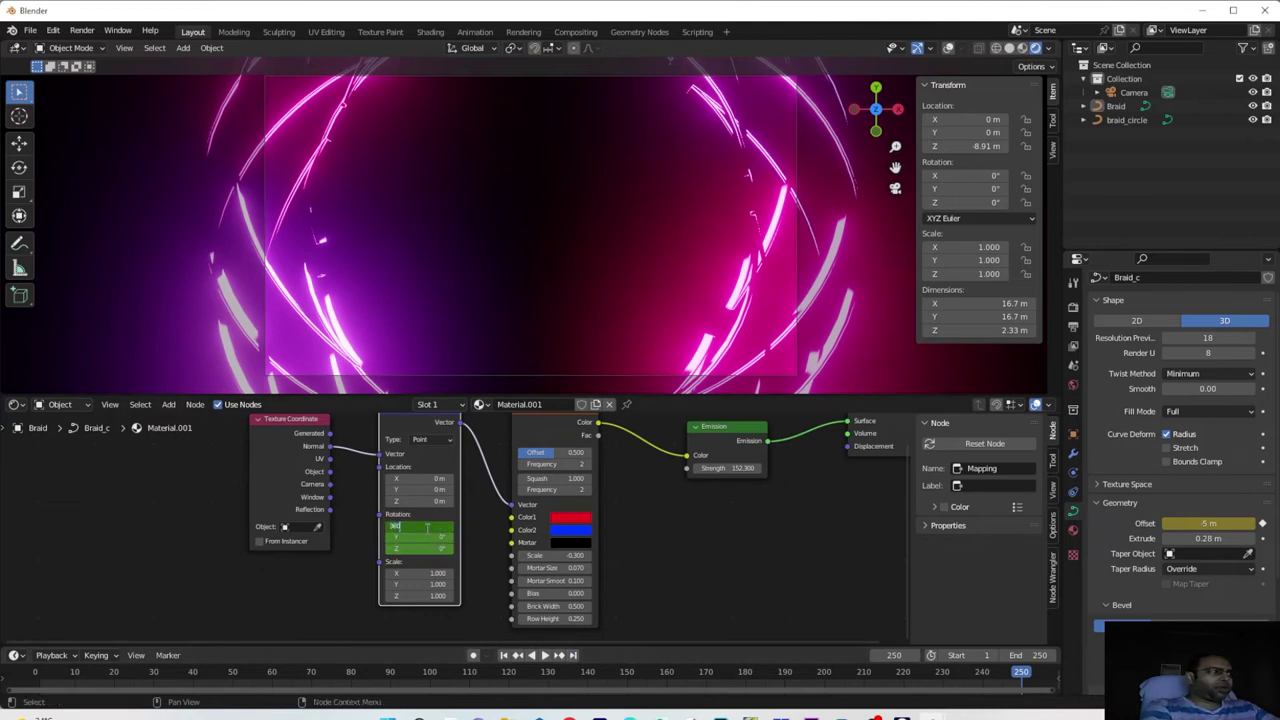
Keyframe the Mapping node's X rotation at 360° on frame 250 and play the animation
right_click(424, 527)
click(410, 481)
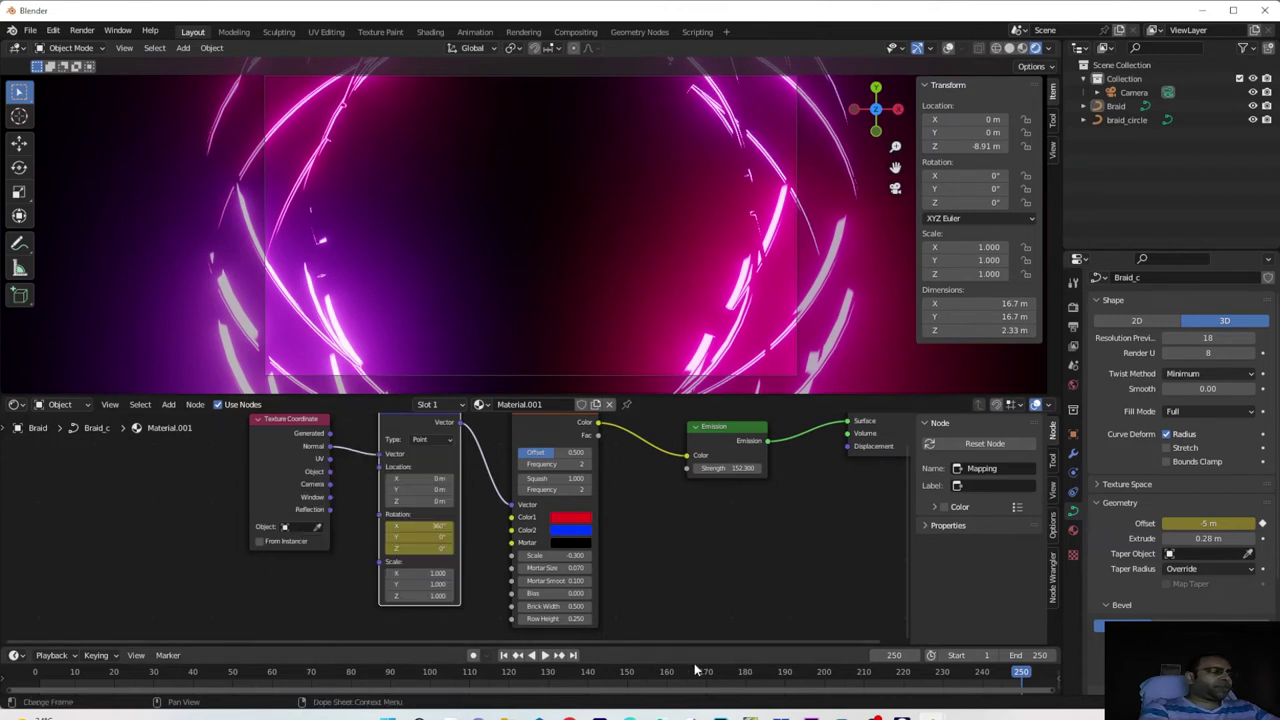
click(546, 657)
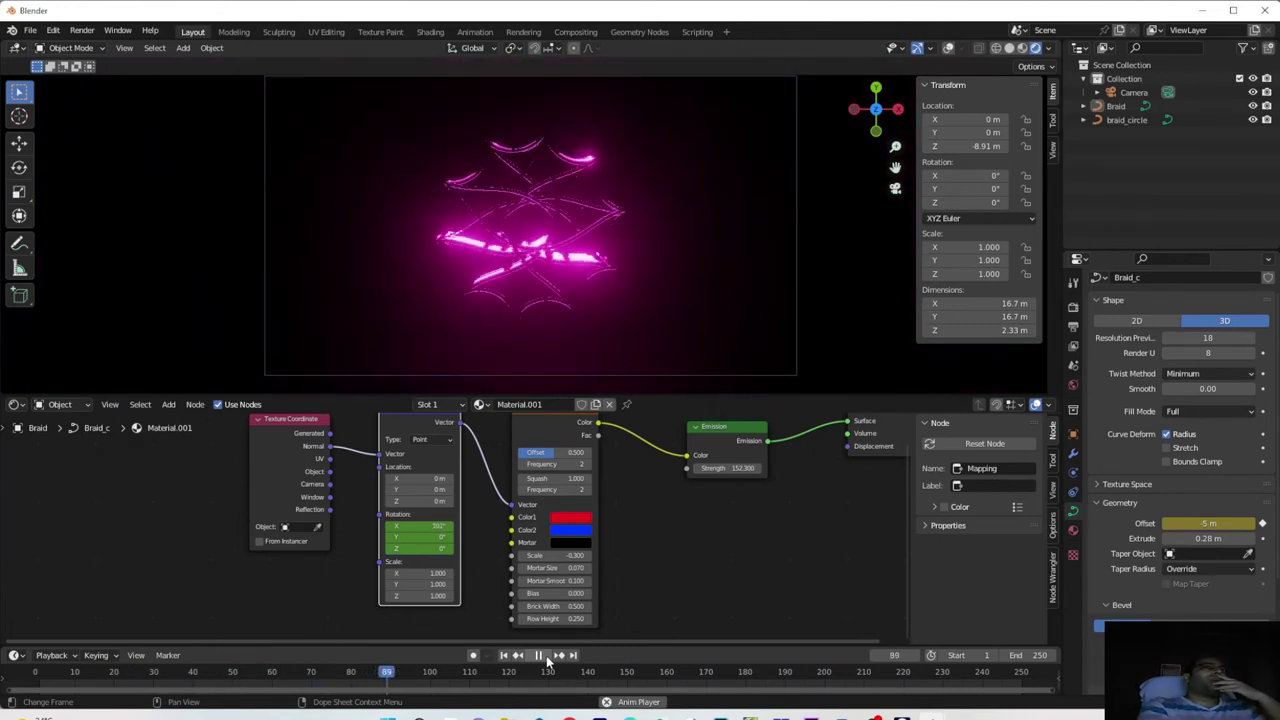
click(540, 655)
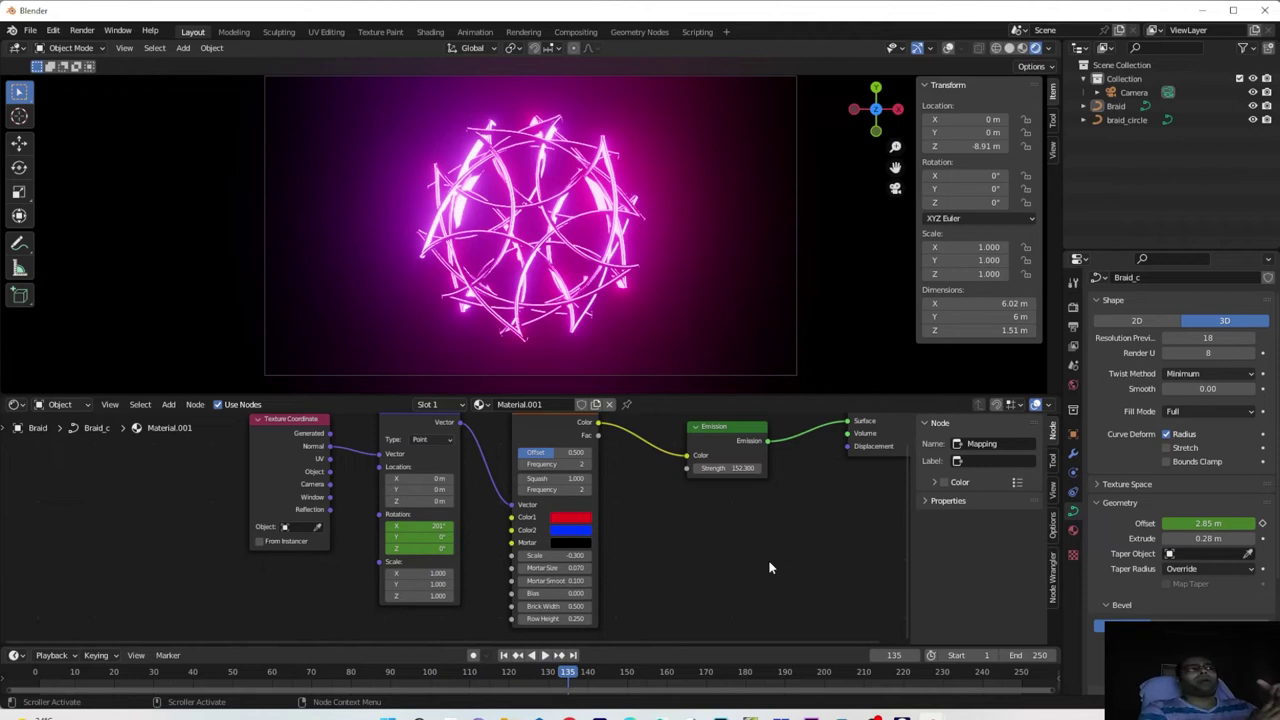
At frame 142, set the Brick Texture's Scale to -0.130, Mortar Size to 0.080 and Mortar Smooth to 0.200
middle_drag(768, 567, 771, 594)
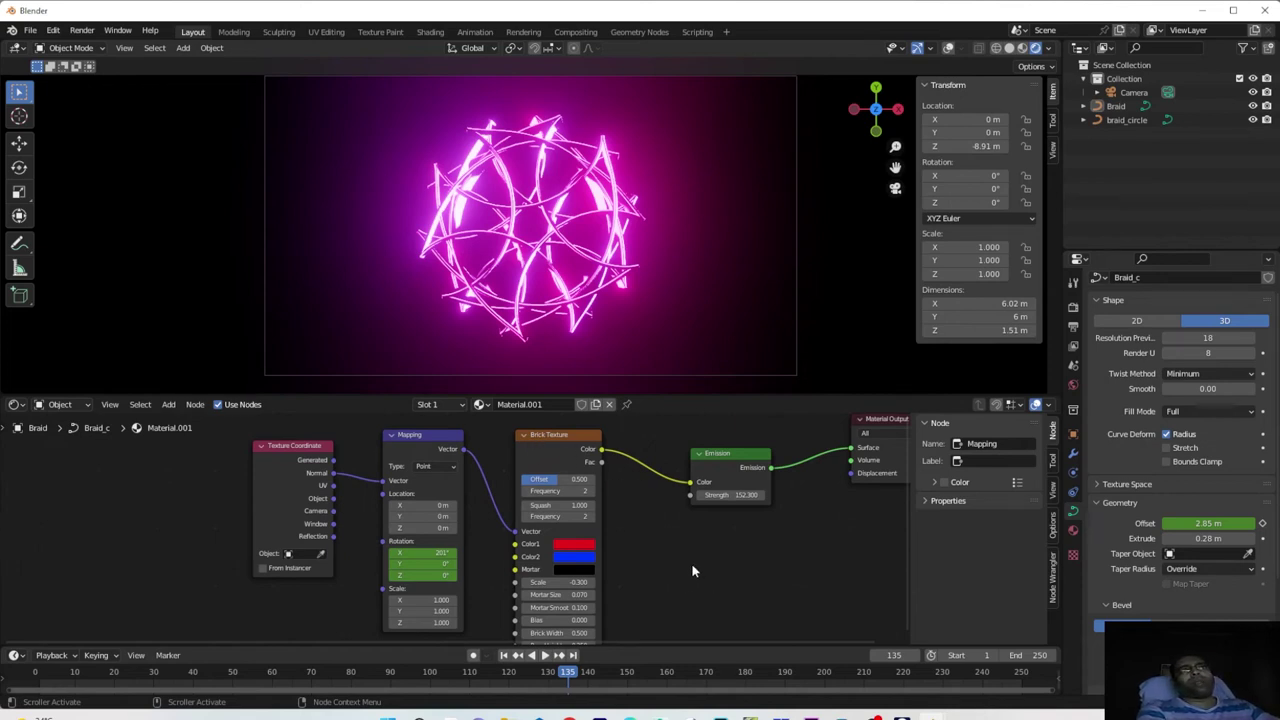
drag(567, 688, 594, 690)
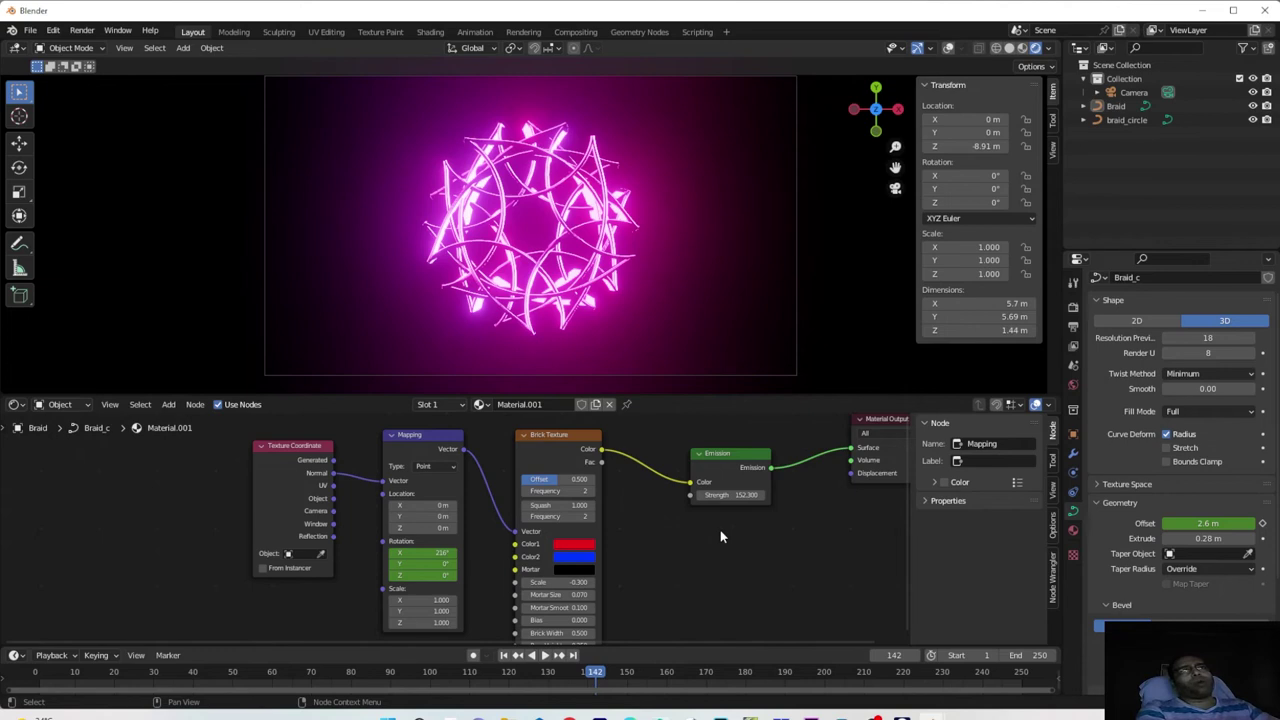
middle_drag(704, 557, 709, 492)
mouse_move(575, 516)
mouse_down()
mouse_move(590, 516)
mouse_move(530, 516)
mouse_move(575, 516)
mouse_move(583, 541)
mouse_move(575, 528)
mouse_move(595, 528)
mouse_move(560, 528)
mouse_move(580, 528)
mouse_up()
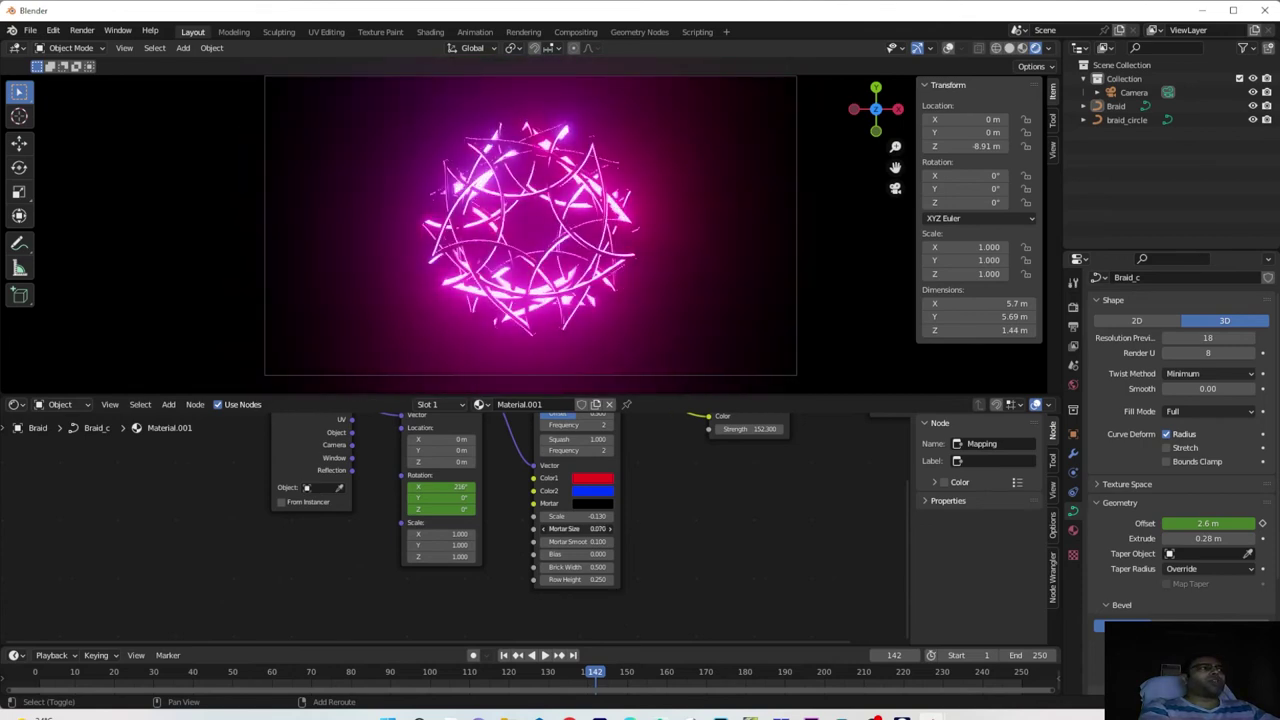
mouse_move(577, 541)
mouse_down()
mouse_move(588, 541)
mouse_move(566, 541)
mouse_move(585, 554)
mouse_up()
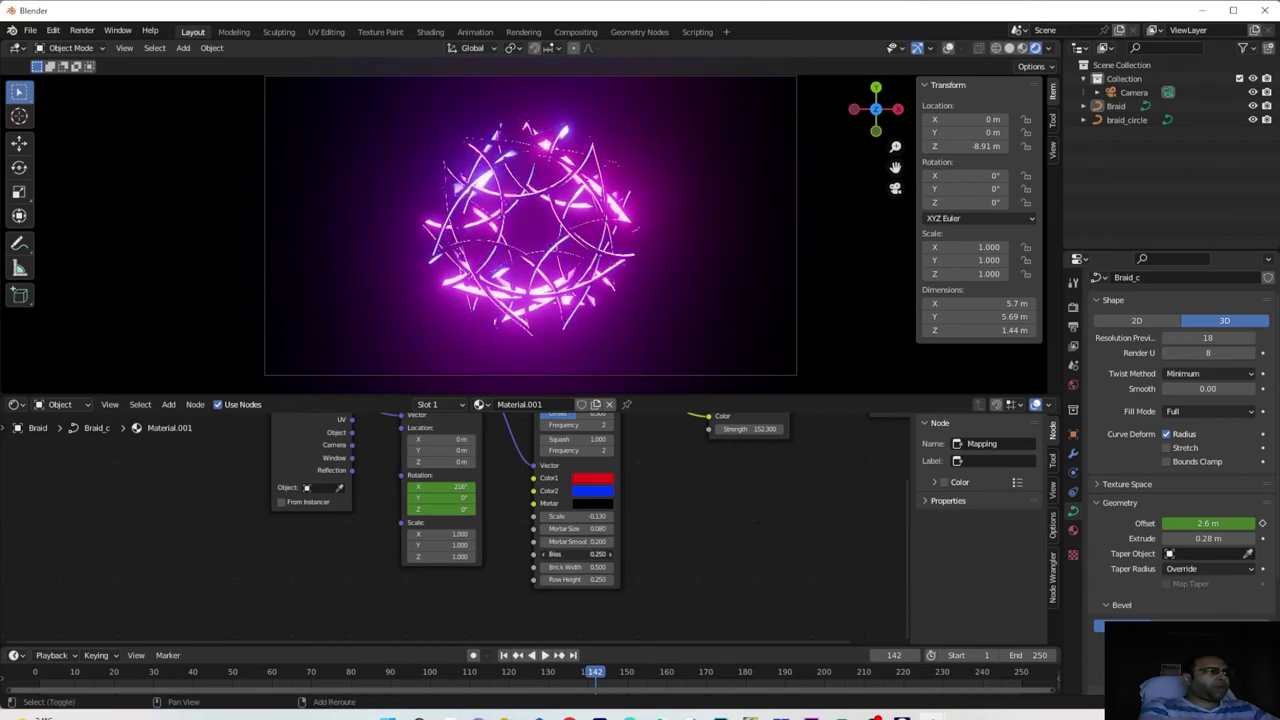
Set the Brick Texture's Brick Width to 0.210 and Scale to -0.240, previewing the animation between adjustments
drag(590, 554, 565, 567)
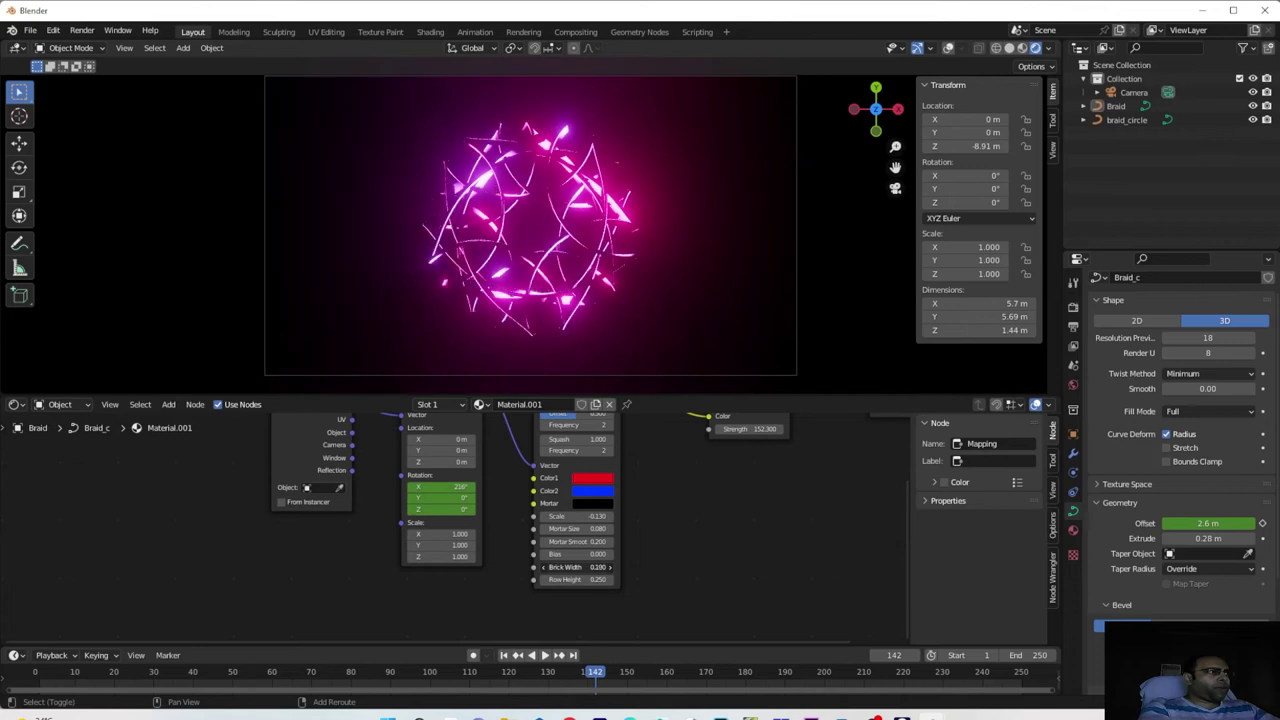
key(space)
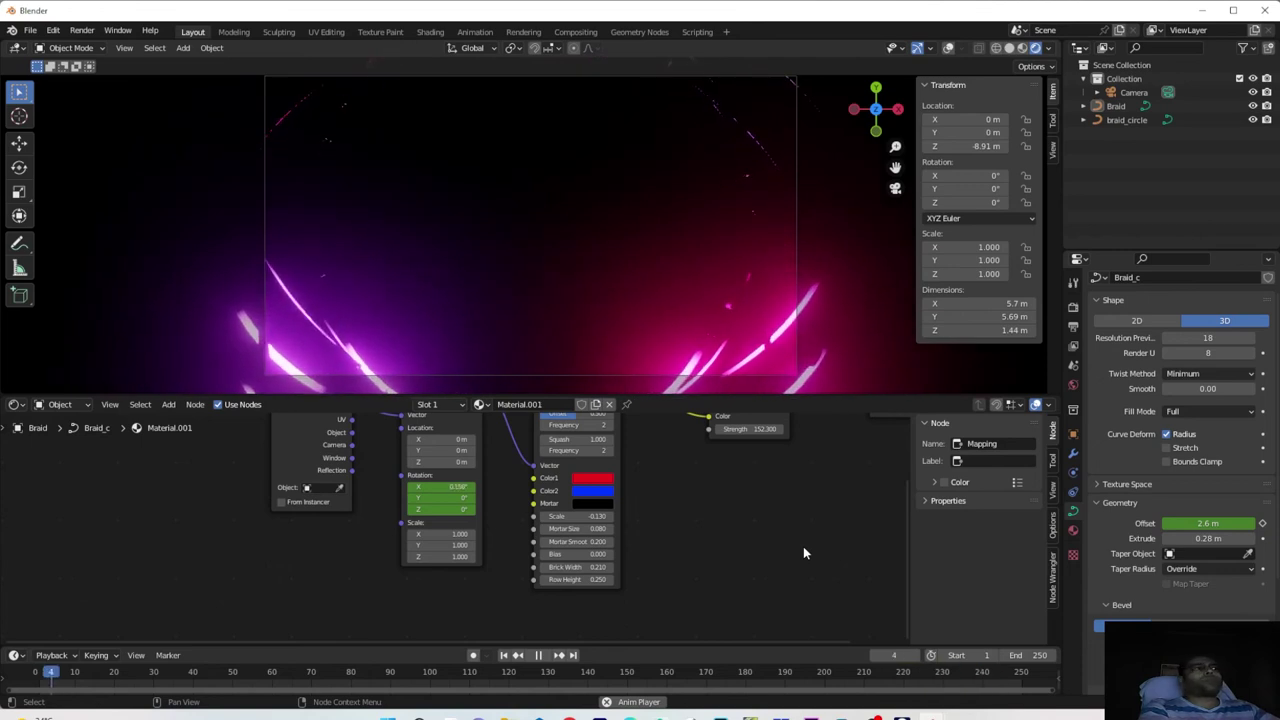
shift+drag(590, 567, 624, 567)
key(space)
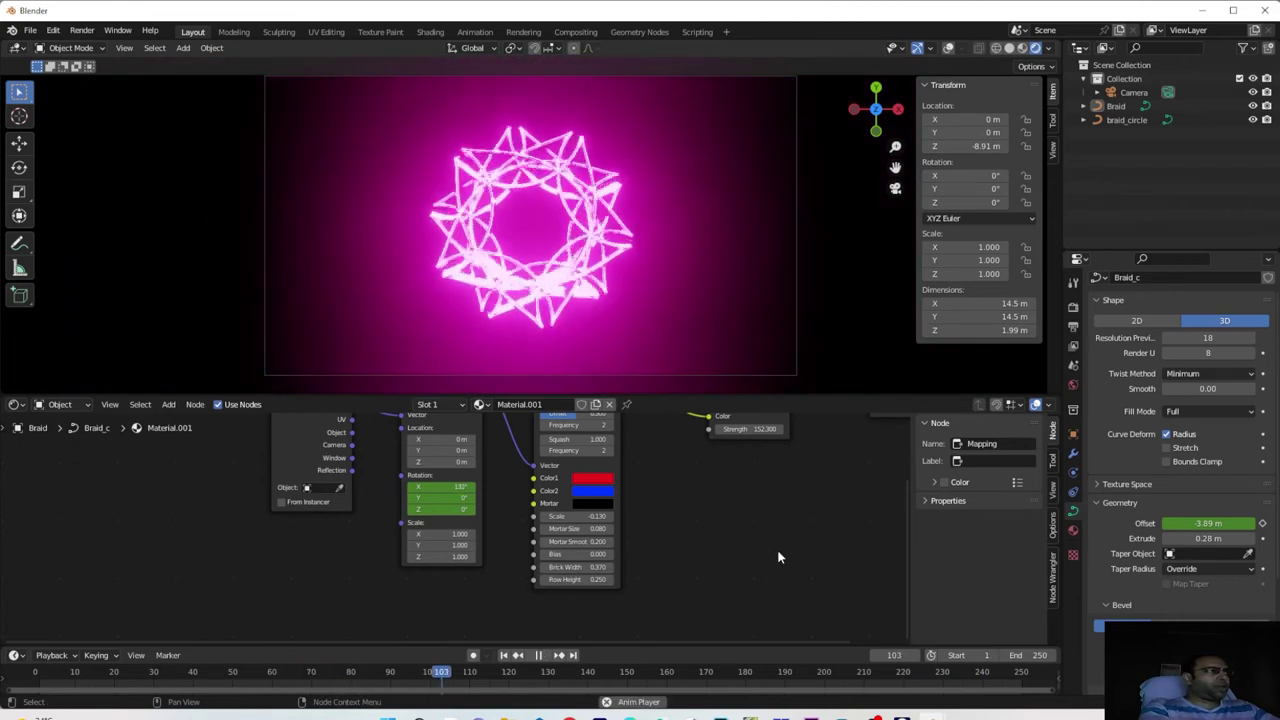
shift+drag(600, 567, 580, 567)
mouse_move(577, 516)
mouse_down()
mouse_move(547, 516)
mouse_move(563, 516)
mouse_up()
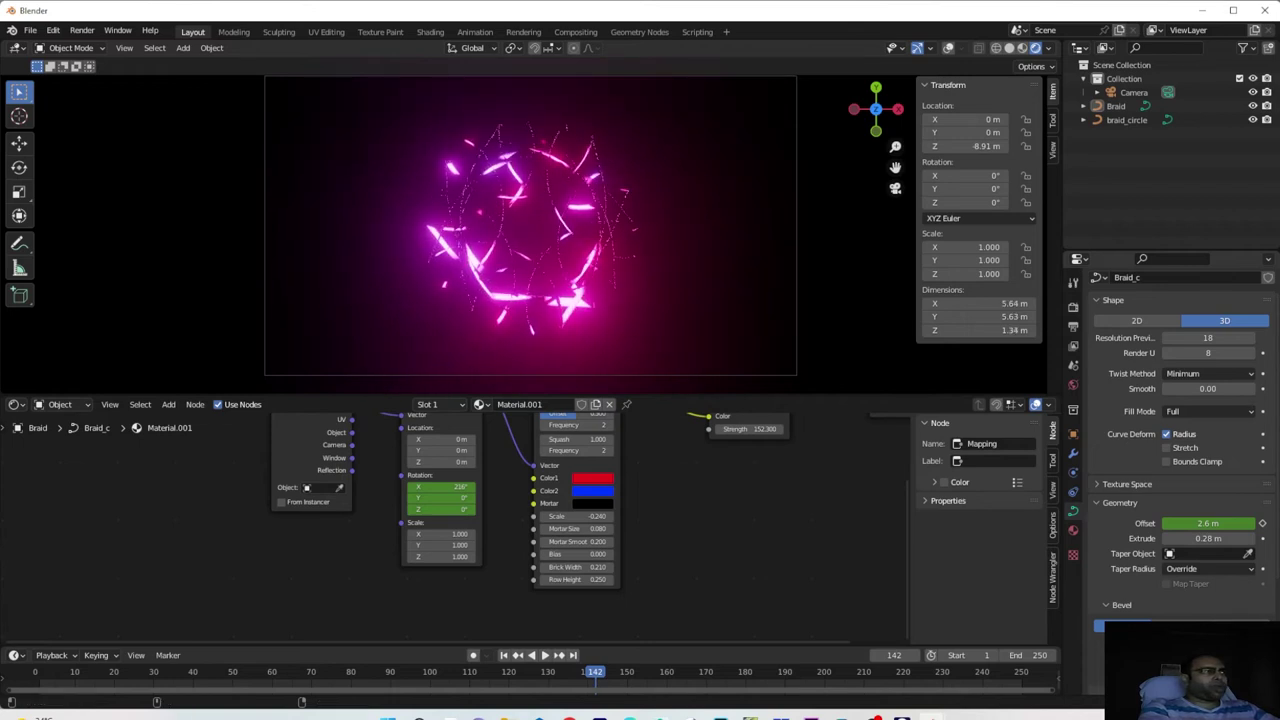
Set the braid curve's Extrude to 0.148 m and preview the animation at different frames
mouse_move(1208, 538)
mouse_down()
mouse_move(1172, 538)
mouse_move(1204, 538)
mouse_up()
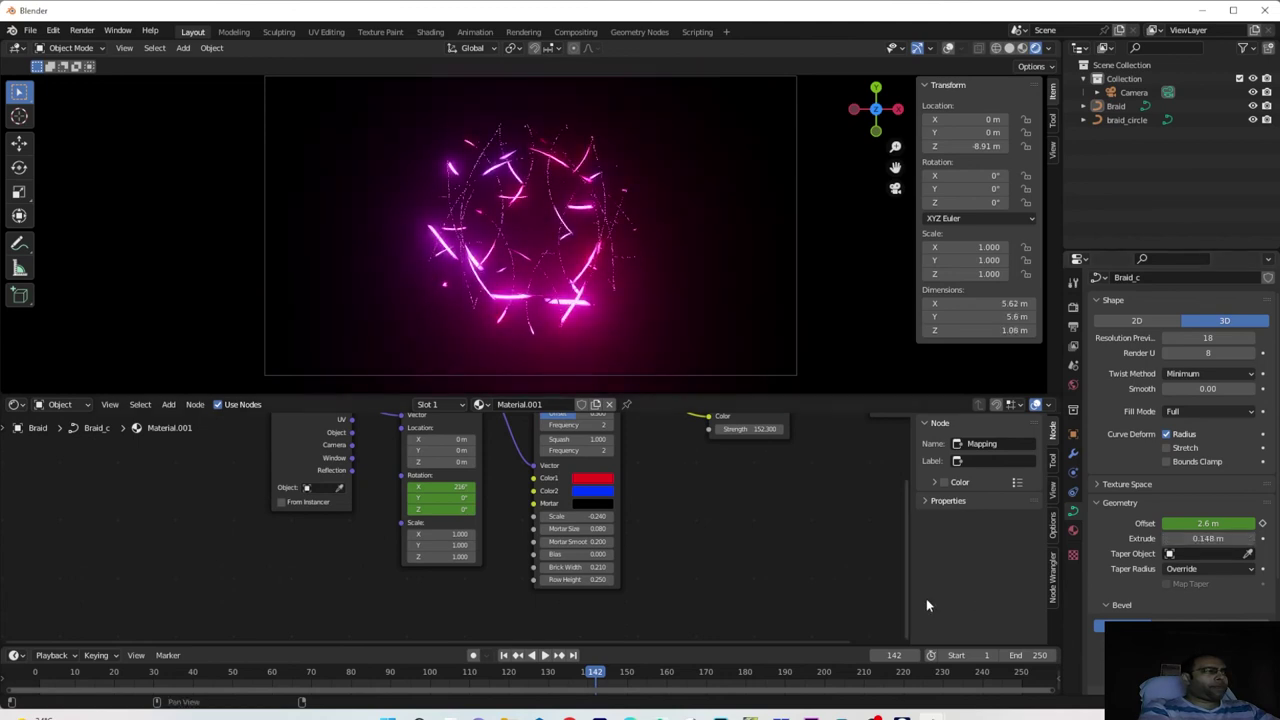
key(space)
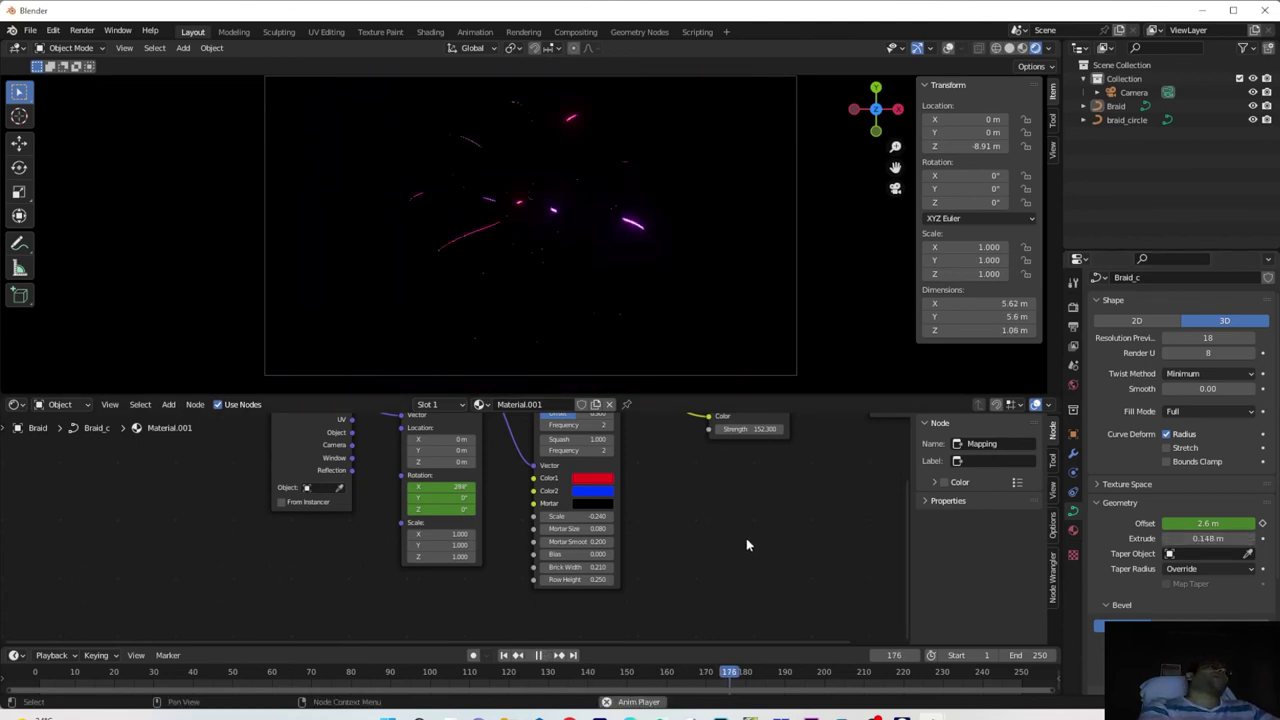
key(space)
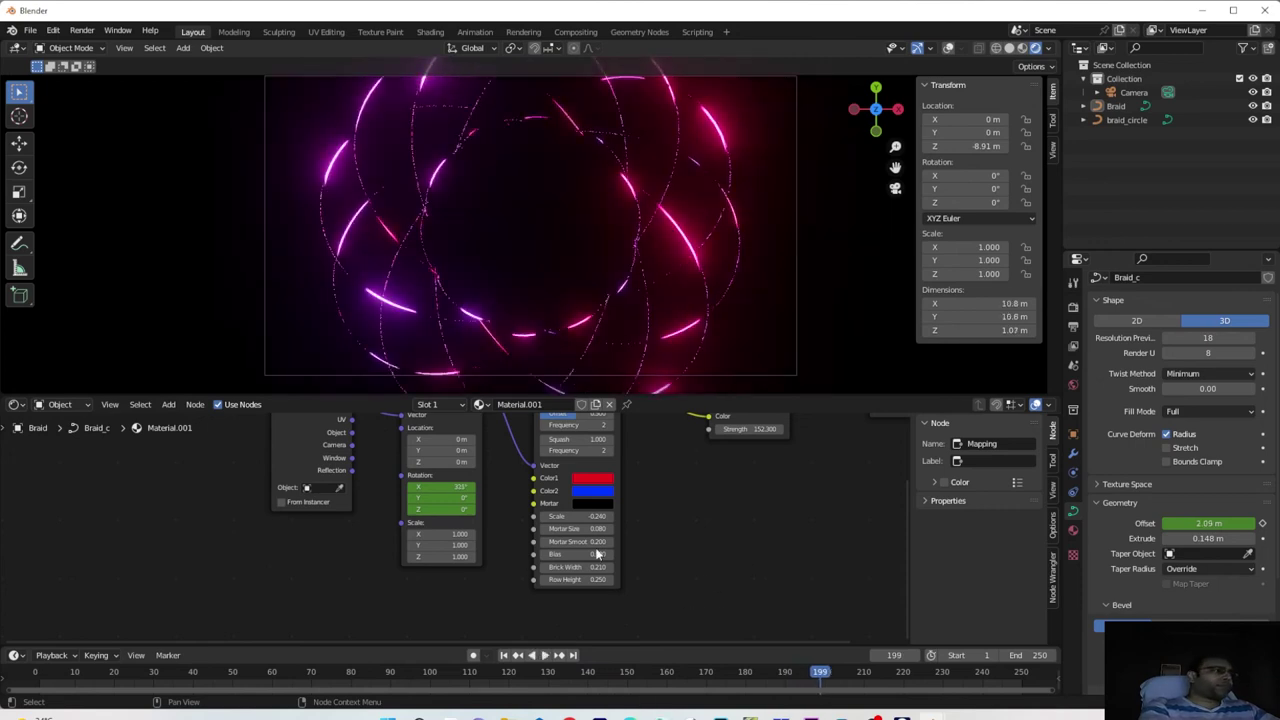
key(space)
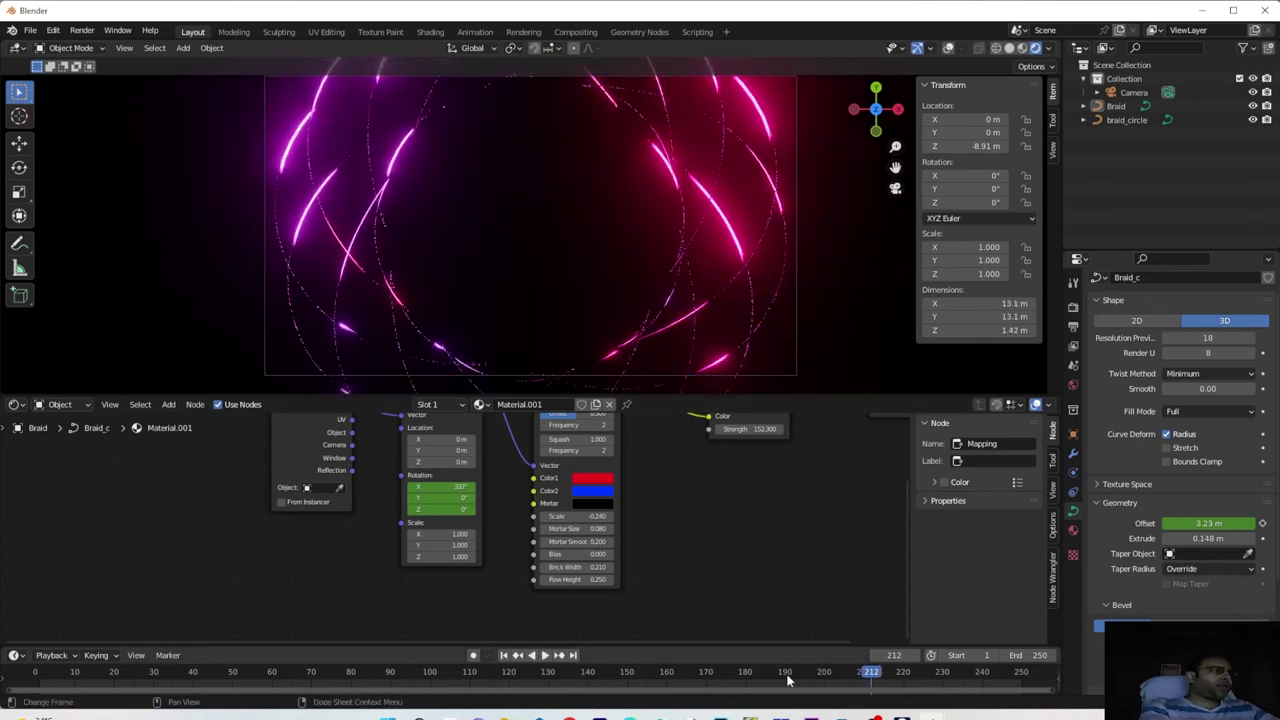
click(663, 686)
drag(663, 686, 441, 686)
key(space)
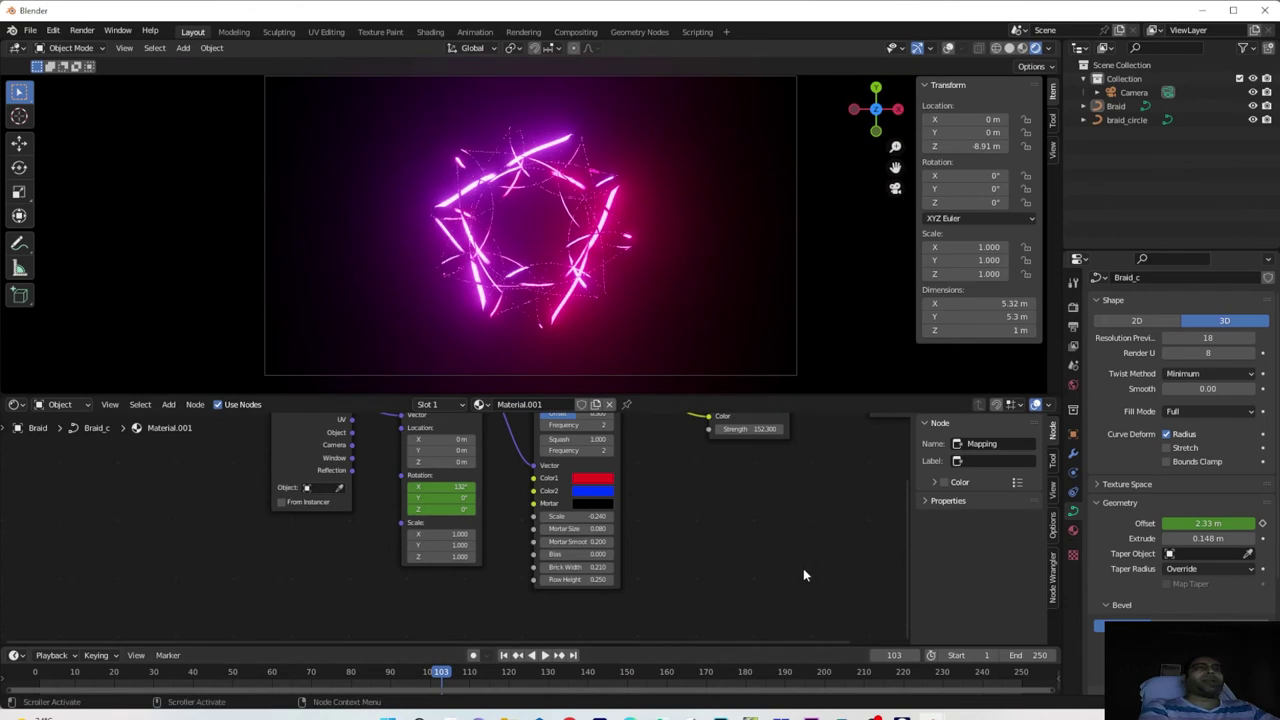
key(space)
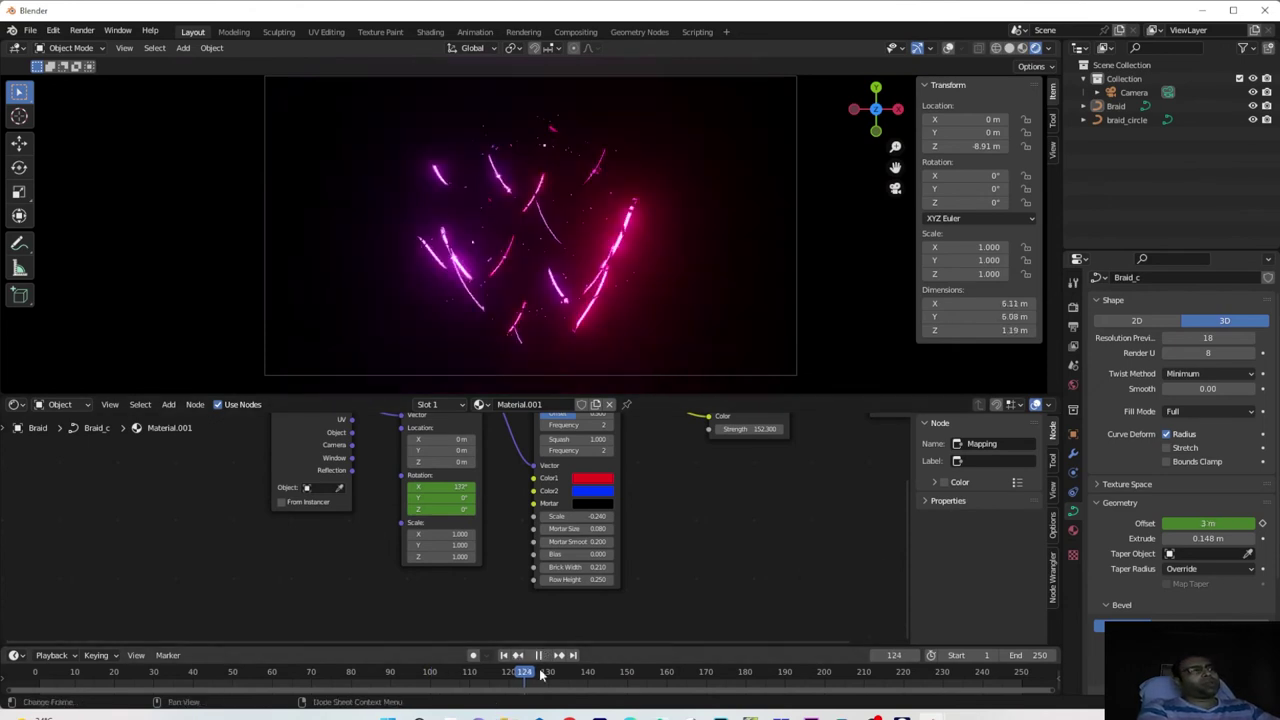
drag(595, 680, 700, 705)
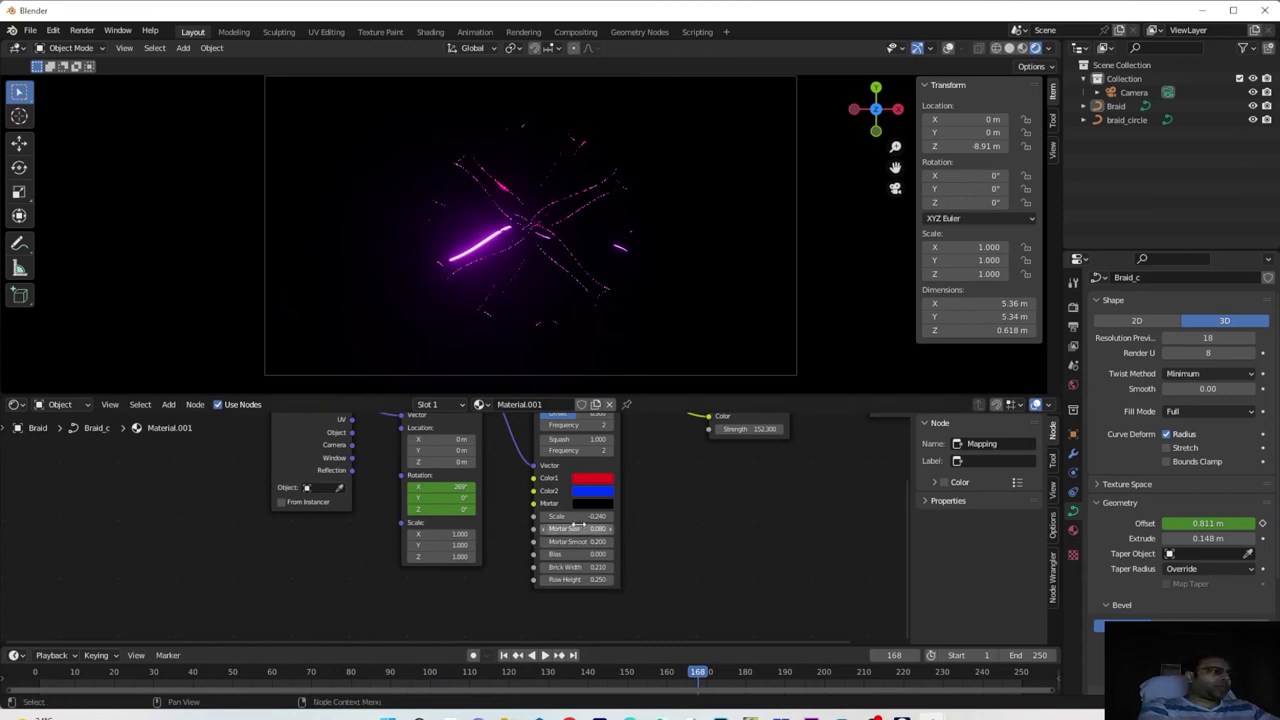
Set the Brick Texture's Scale to -0.760 and play the animation from frame 120
drag(577, 516, 523, 516)
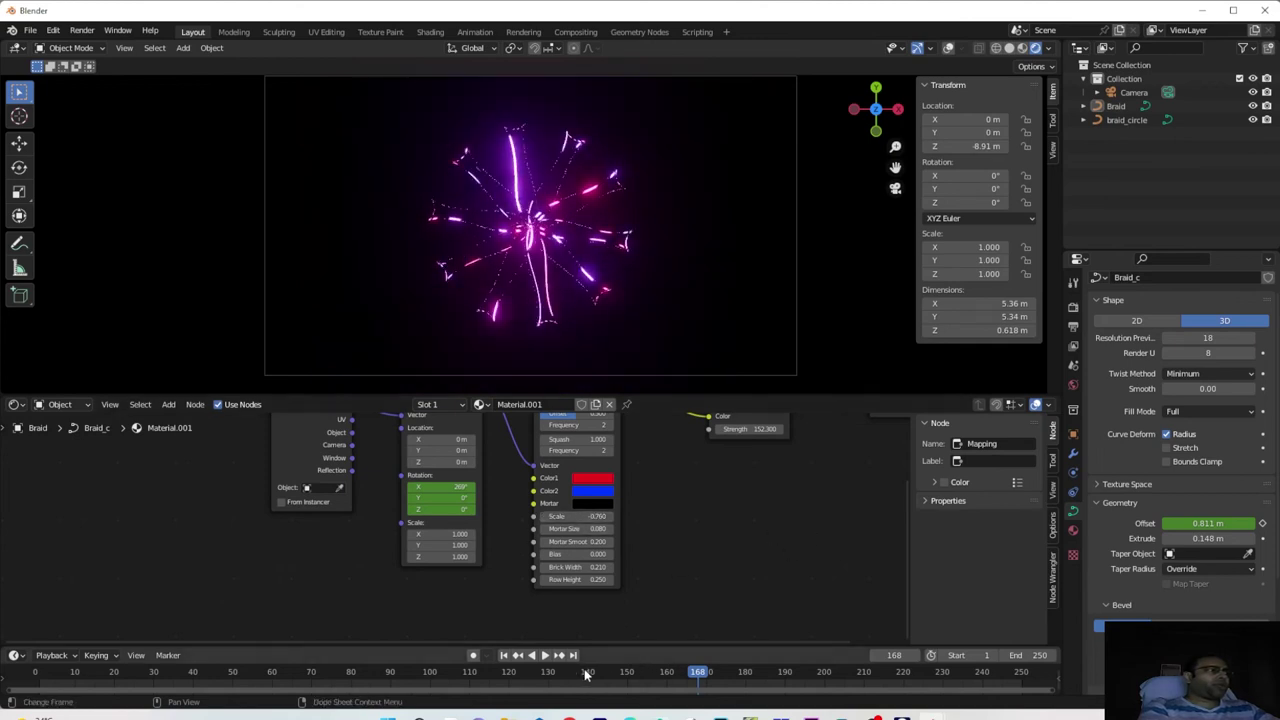
click(509, 672)
key(space)
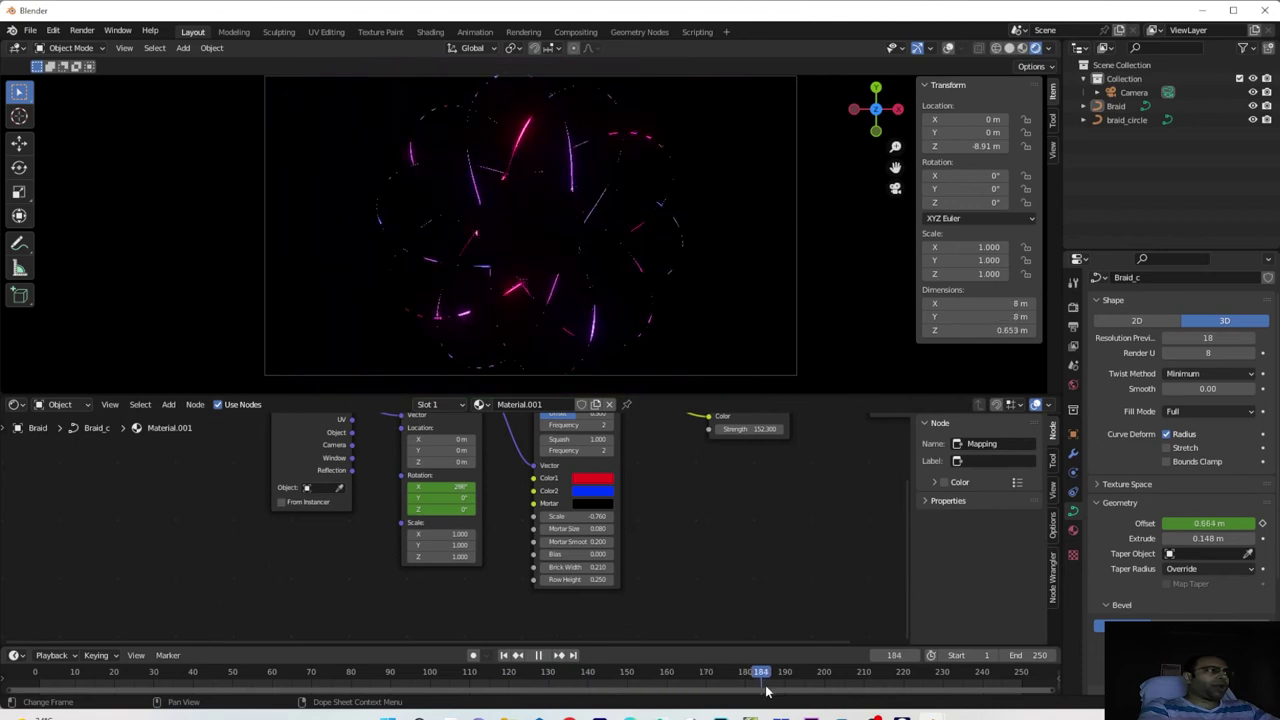
key(space)
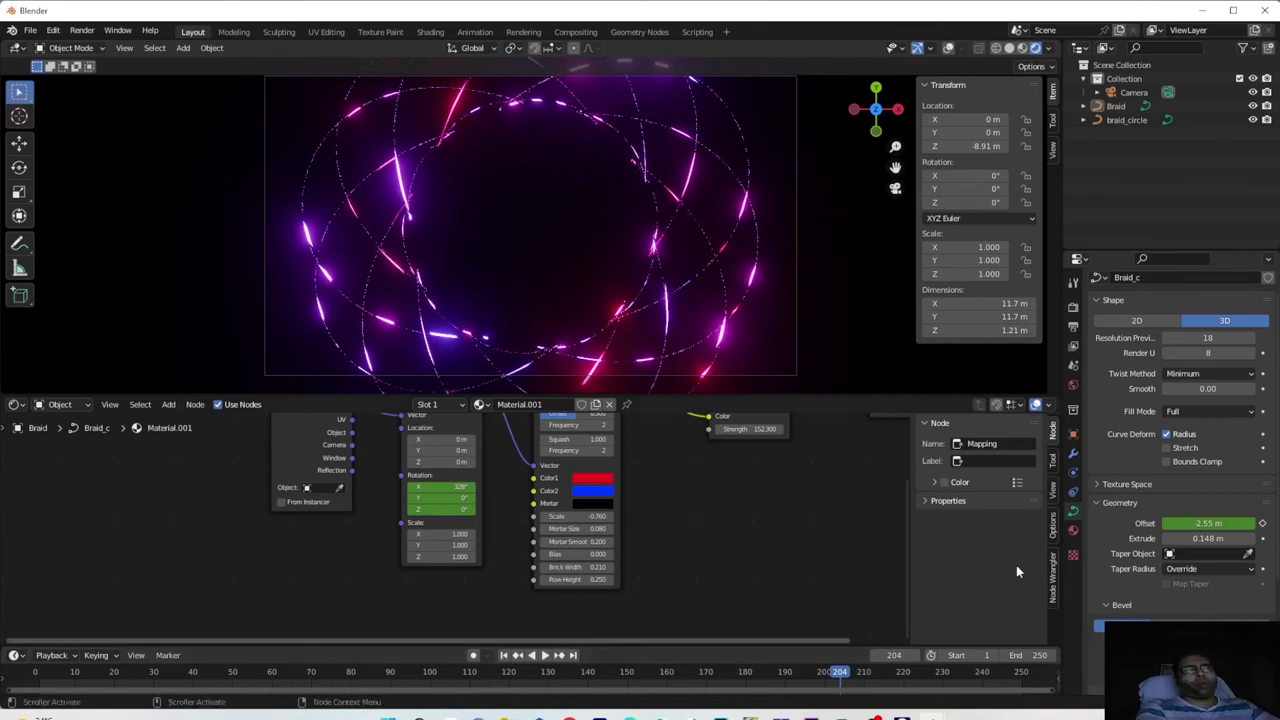
Set the scene's Color Management Look to High Contrast, after trying Medium Contrast
click(1073, 306)
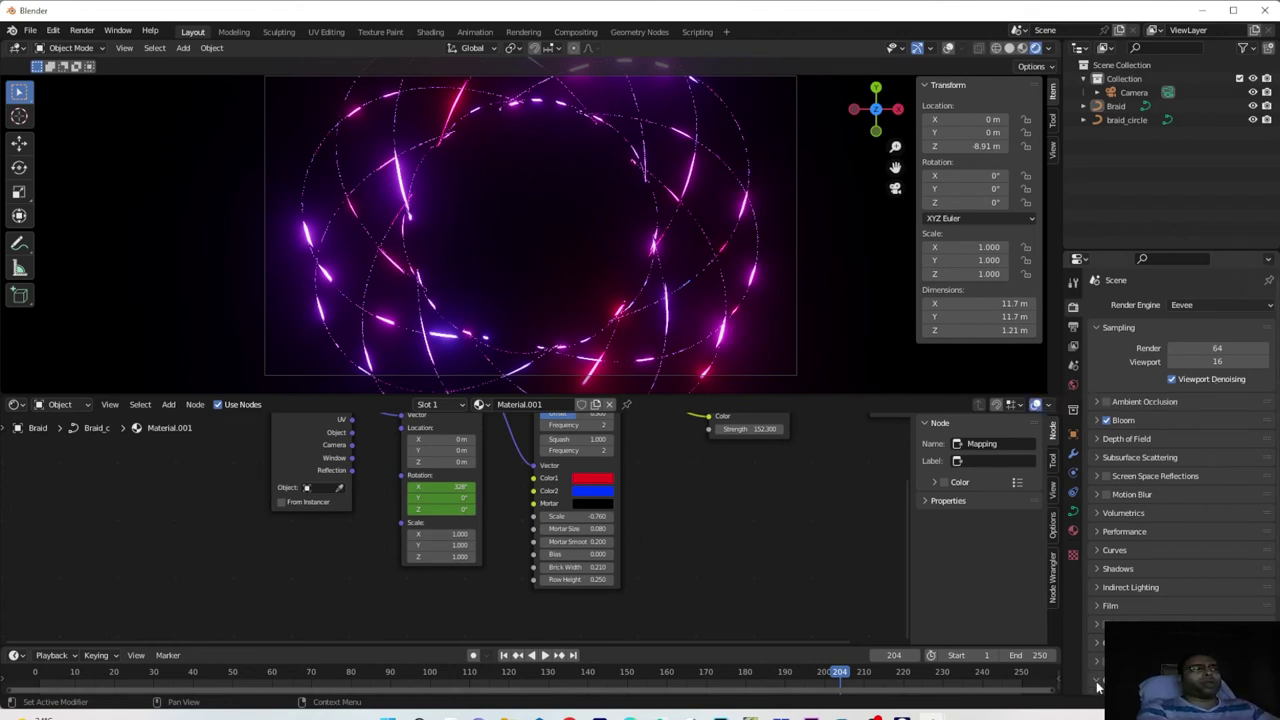
scroll(1097, 681, down, 5)
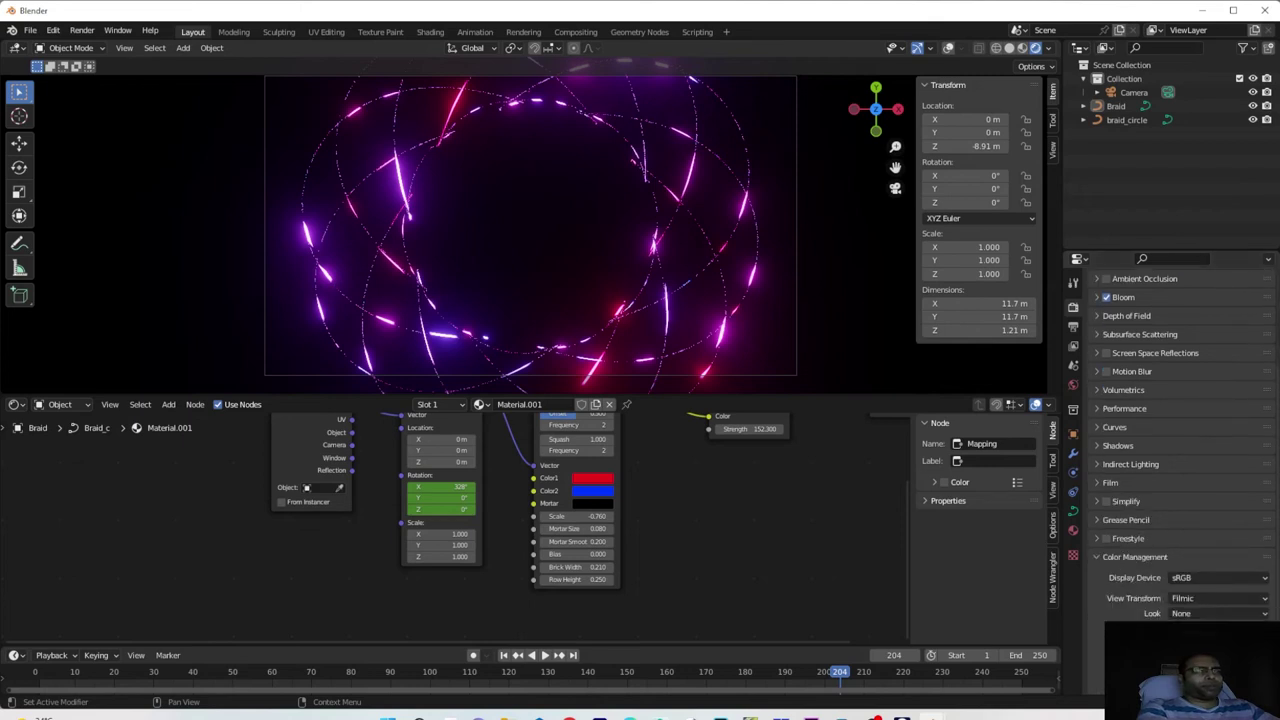
click(1220, 614)
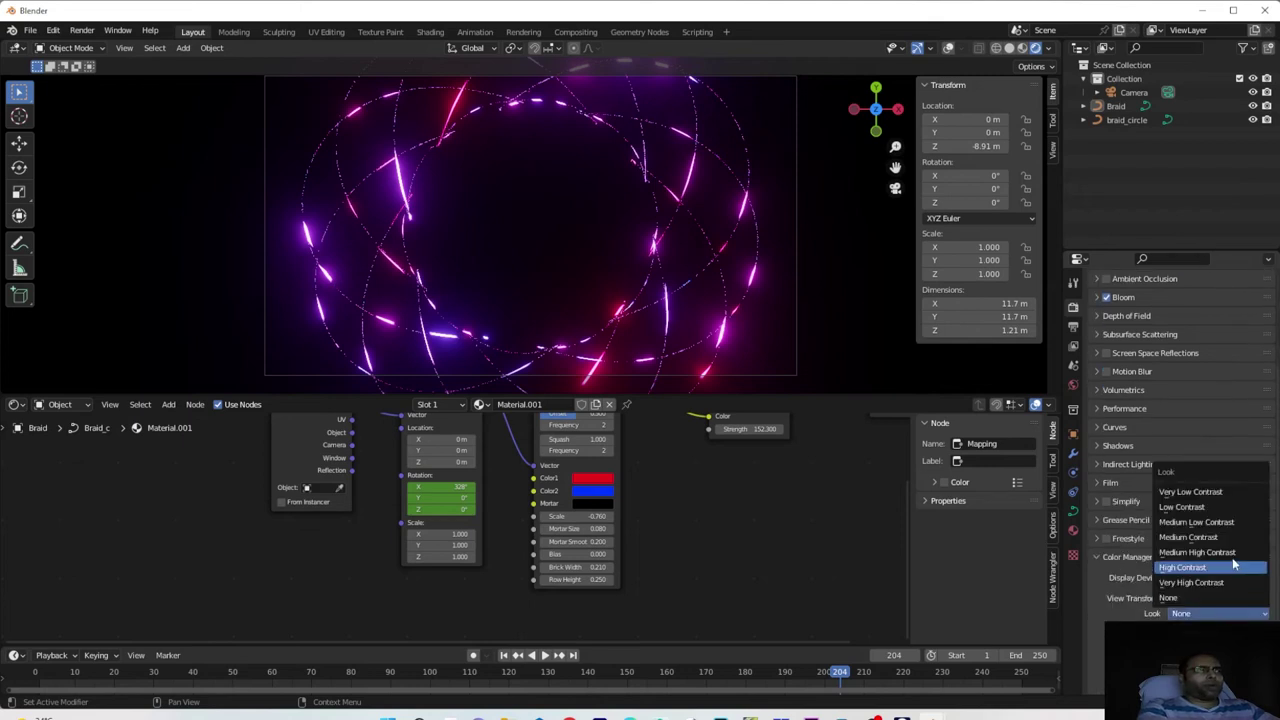
click(1200, 538)
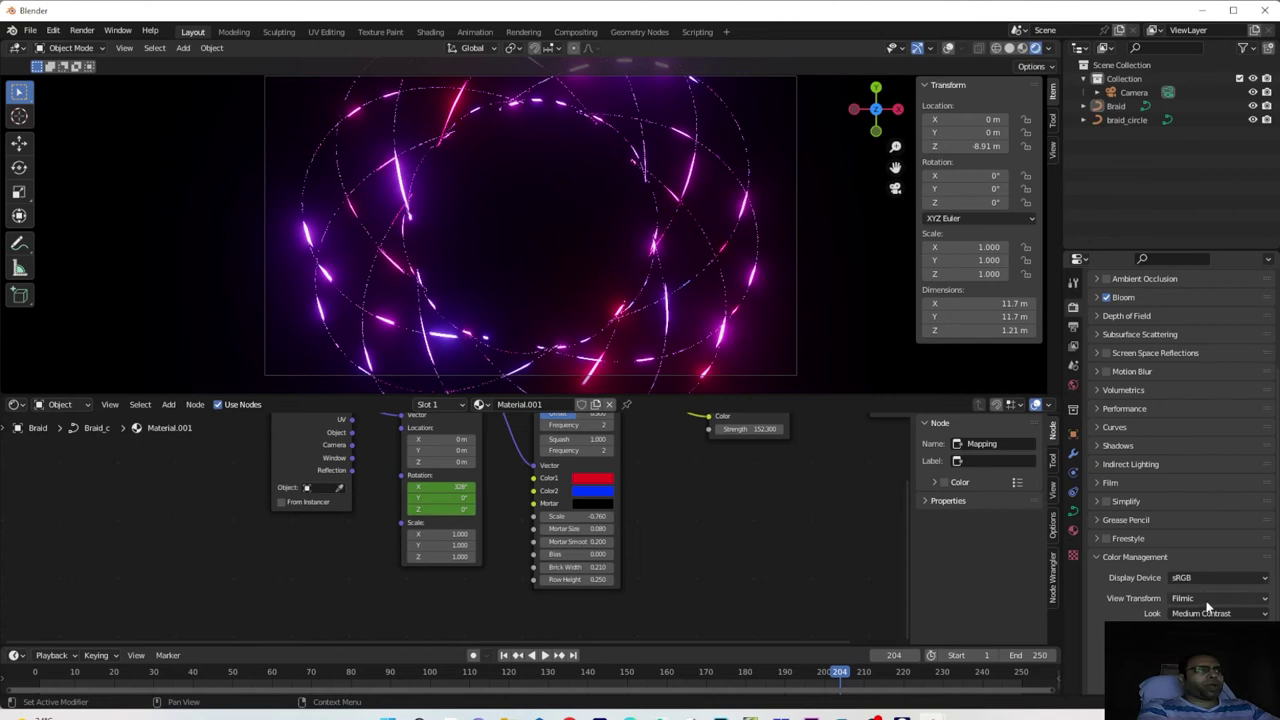
click(1212, 615)
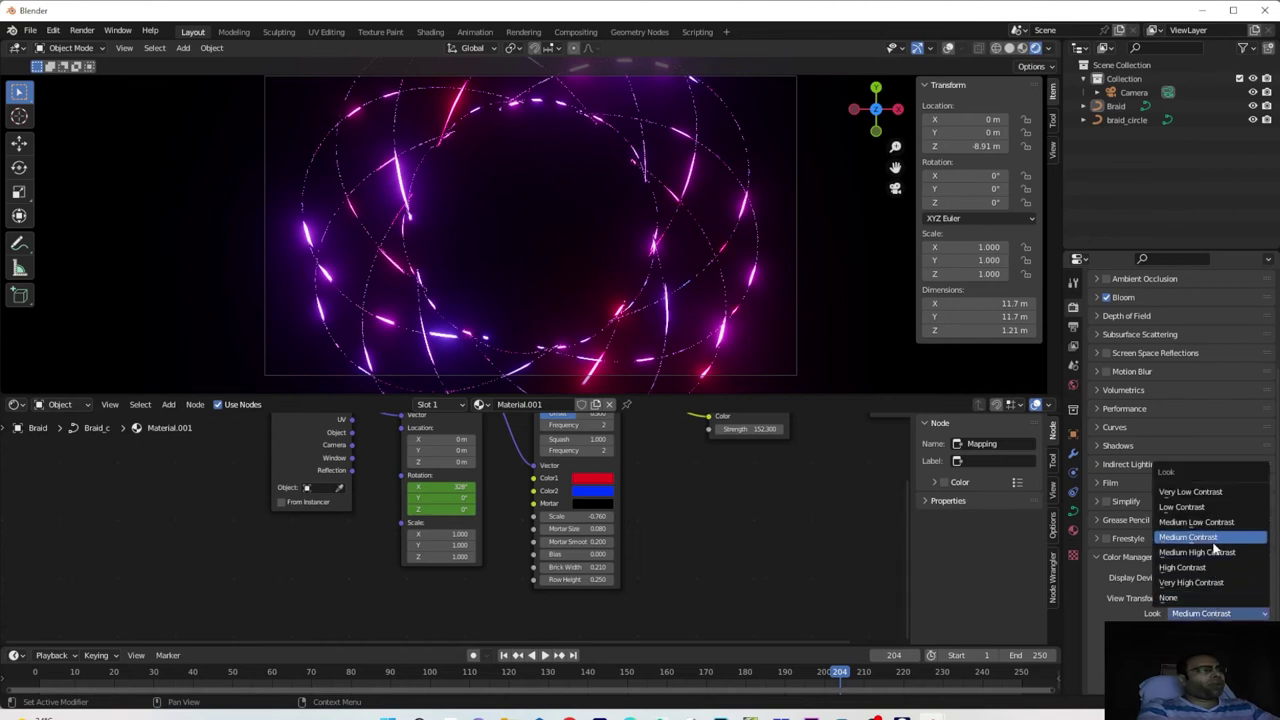
click(1222, 568)
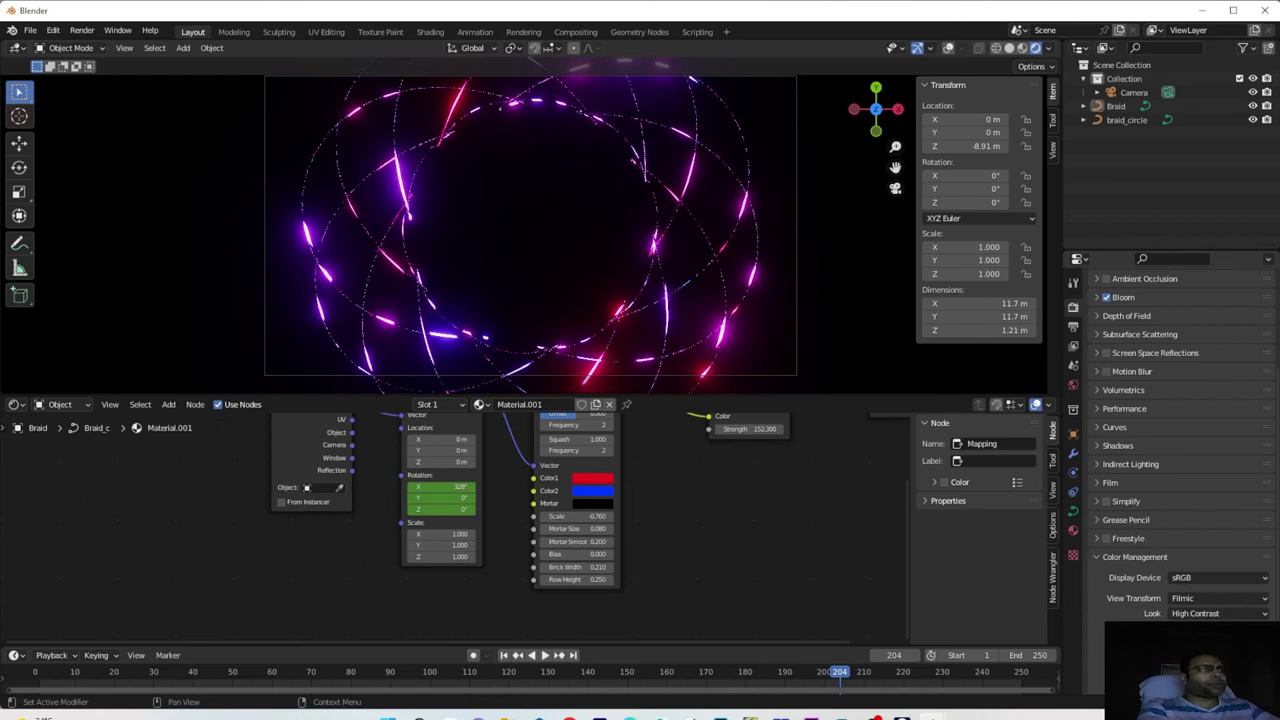
scroll(1180, 450, up, 4)
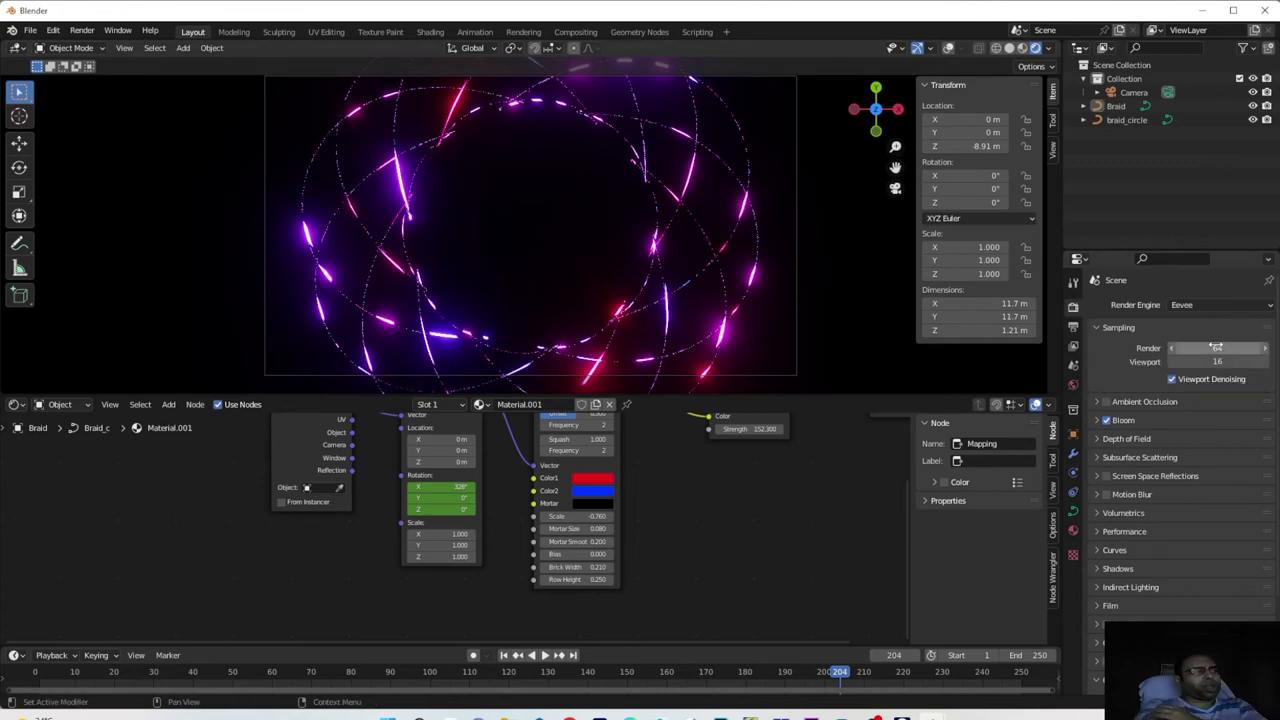
Review the output resolution, frame rate and frame range, and look through the output folder without choosing a new location
click(1073, 345)
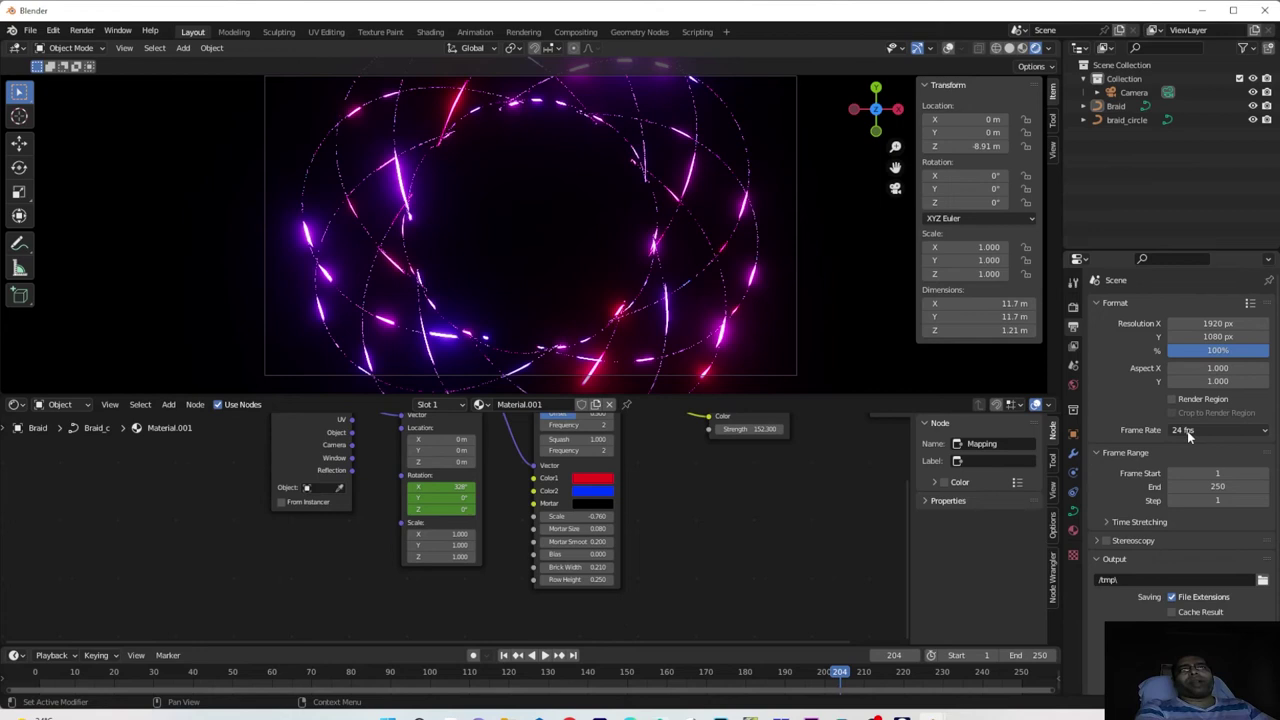
click(1188, 432)
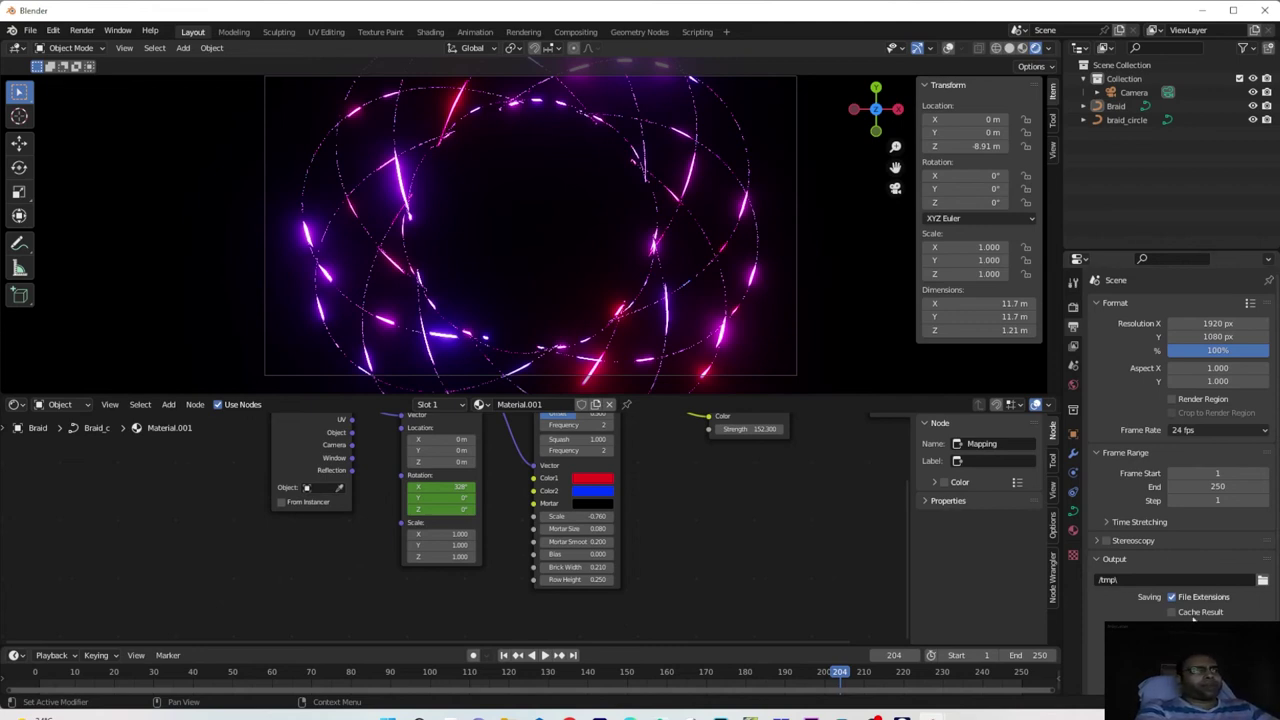
click(1262, 580)
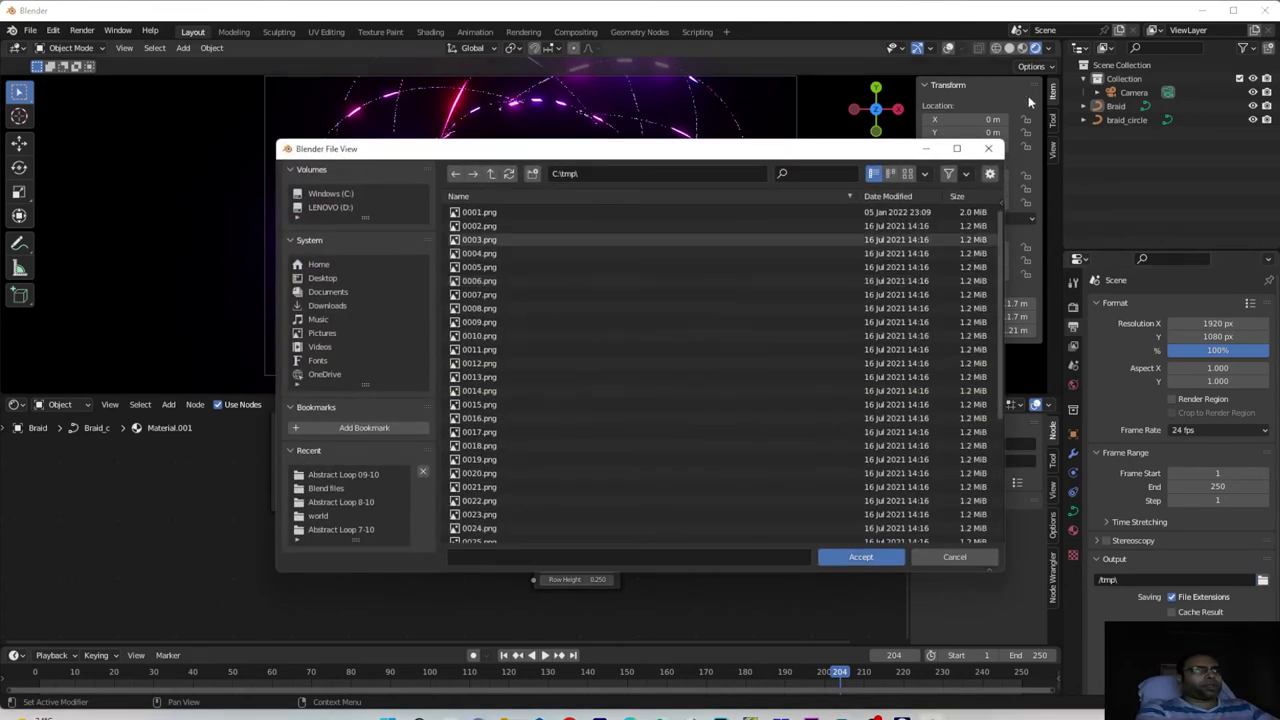
click(988, 149)
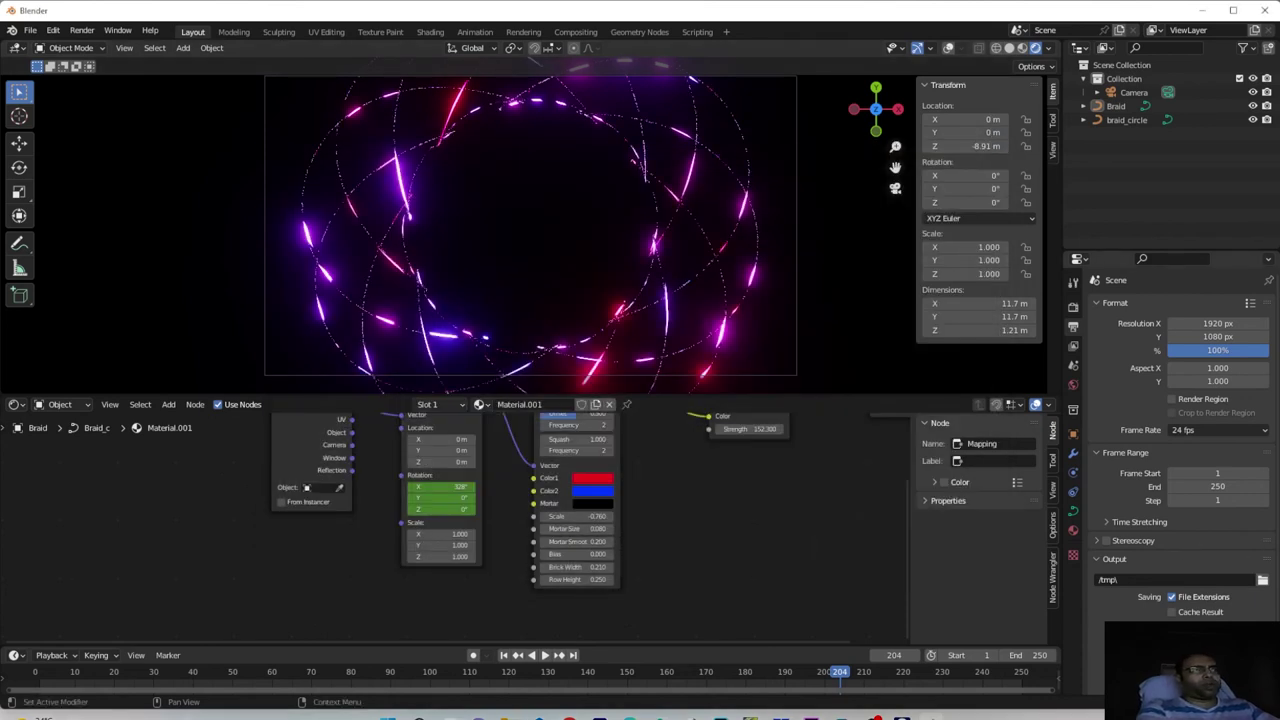
Set the output file format to PNG for rendering the animation as an image sequence
click(1200, 630)
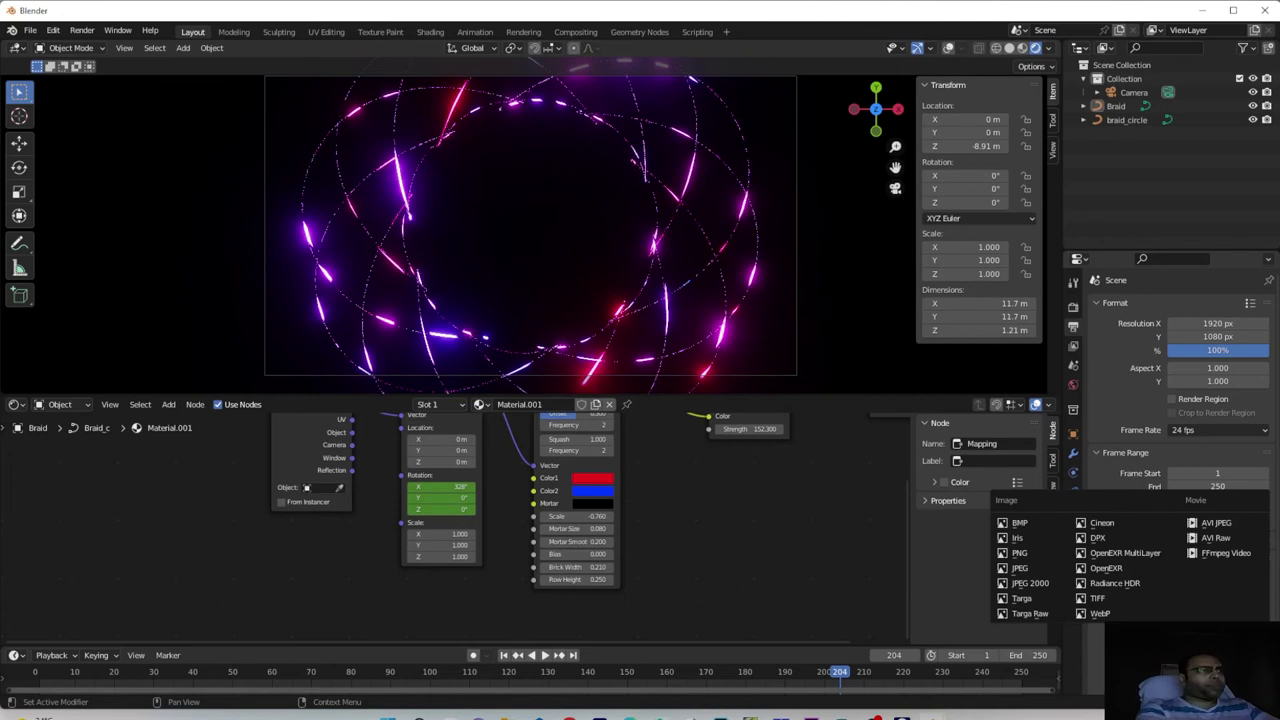
click(1245, 562)
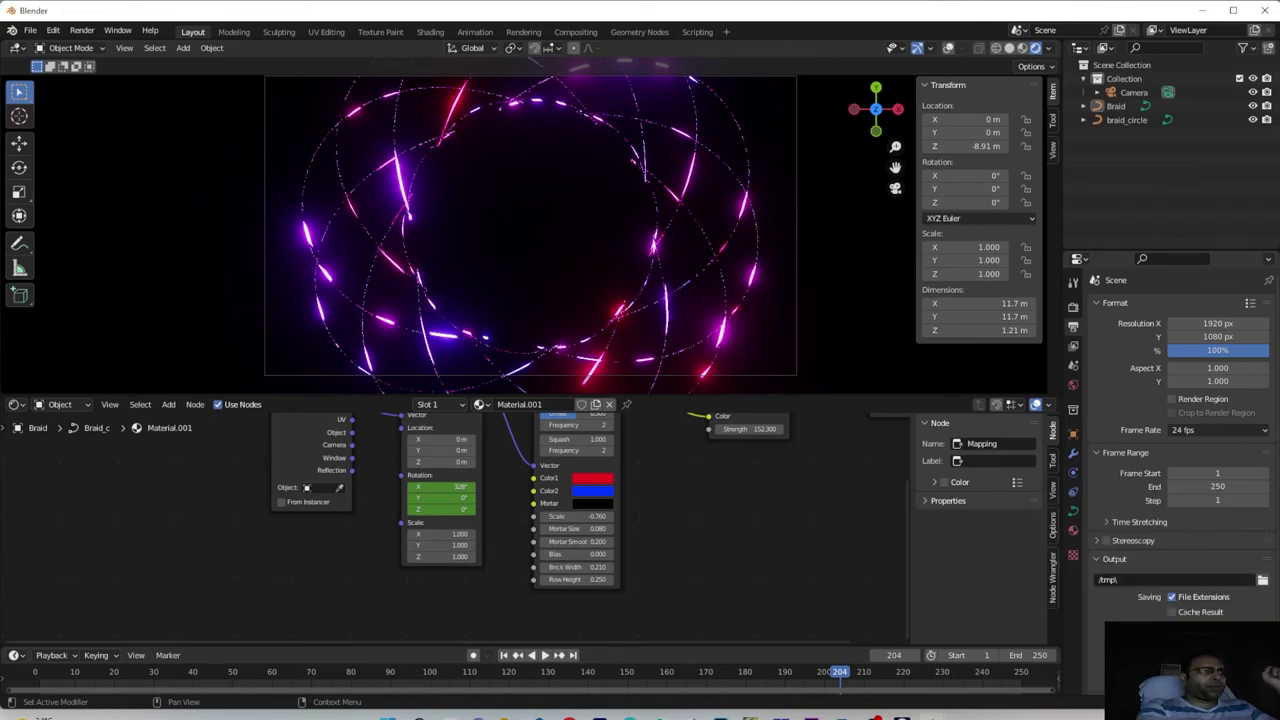
click(1230, 632)
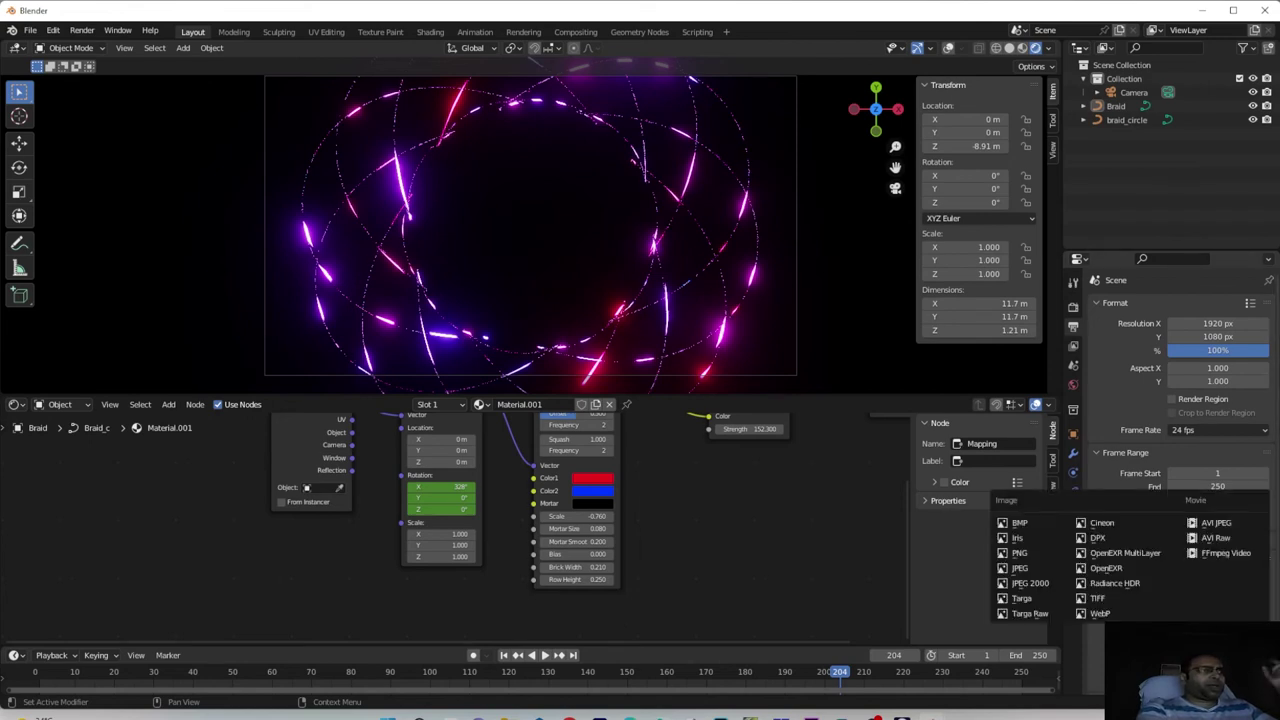
click(1028, 555)
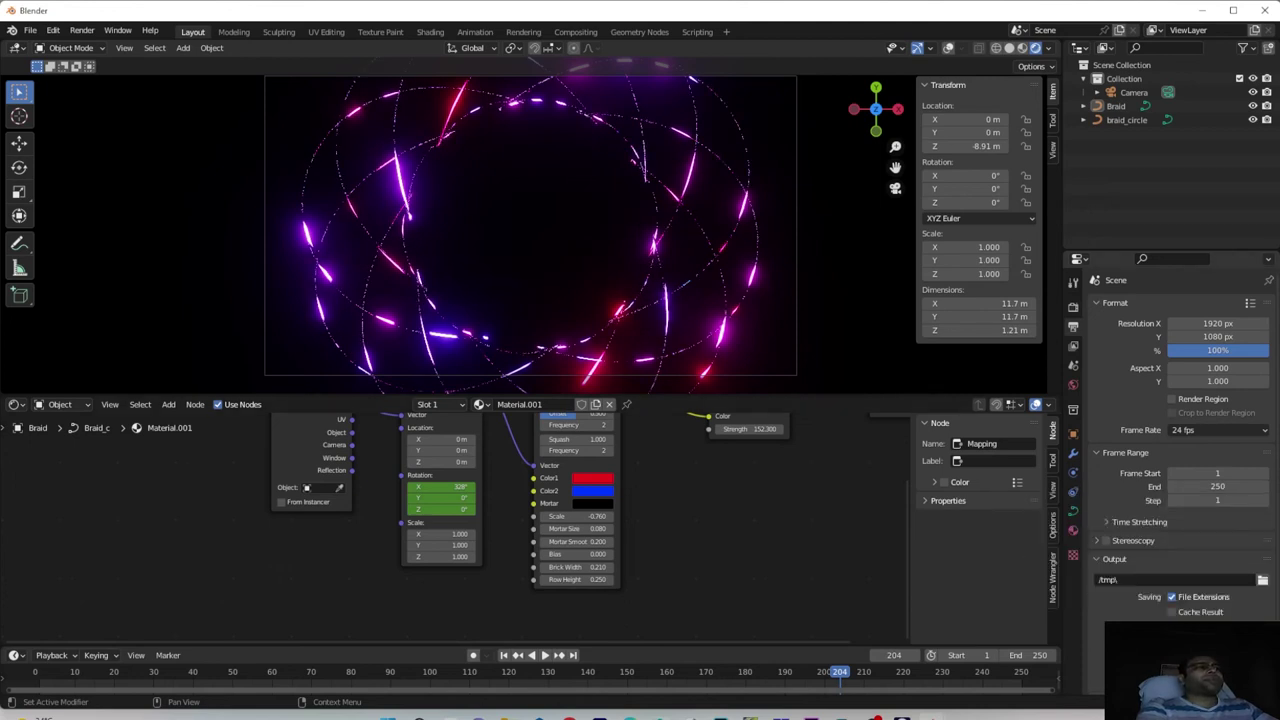
scroll(1183, 445, down, 2)
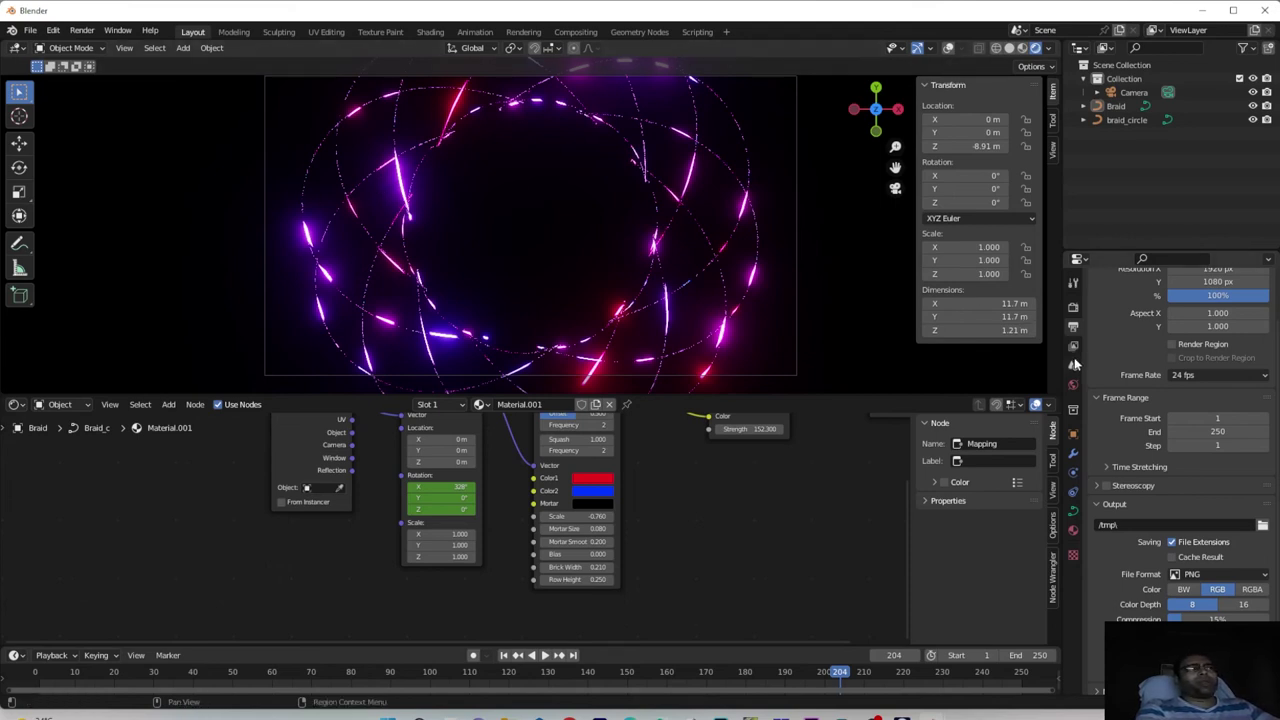
Render frame 204 as a test image, dismiss the render window and review the braid's curve geometry and bevel settings
scroll(1132, 340, up, 2)
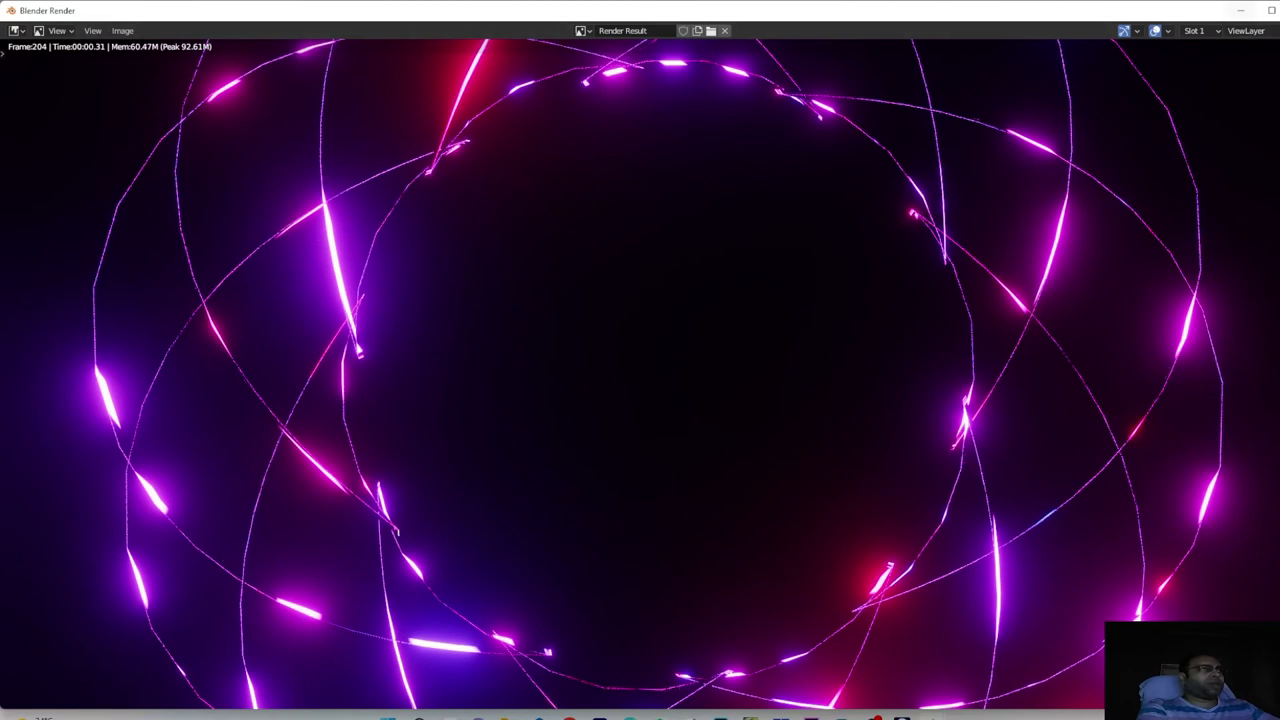
click(1240, 10)
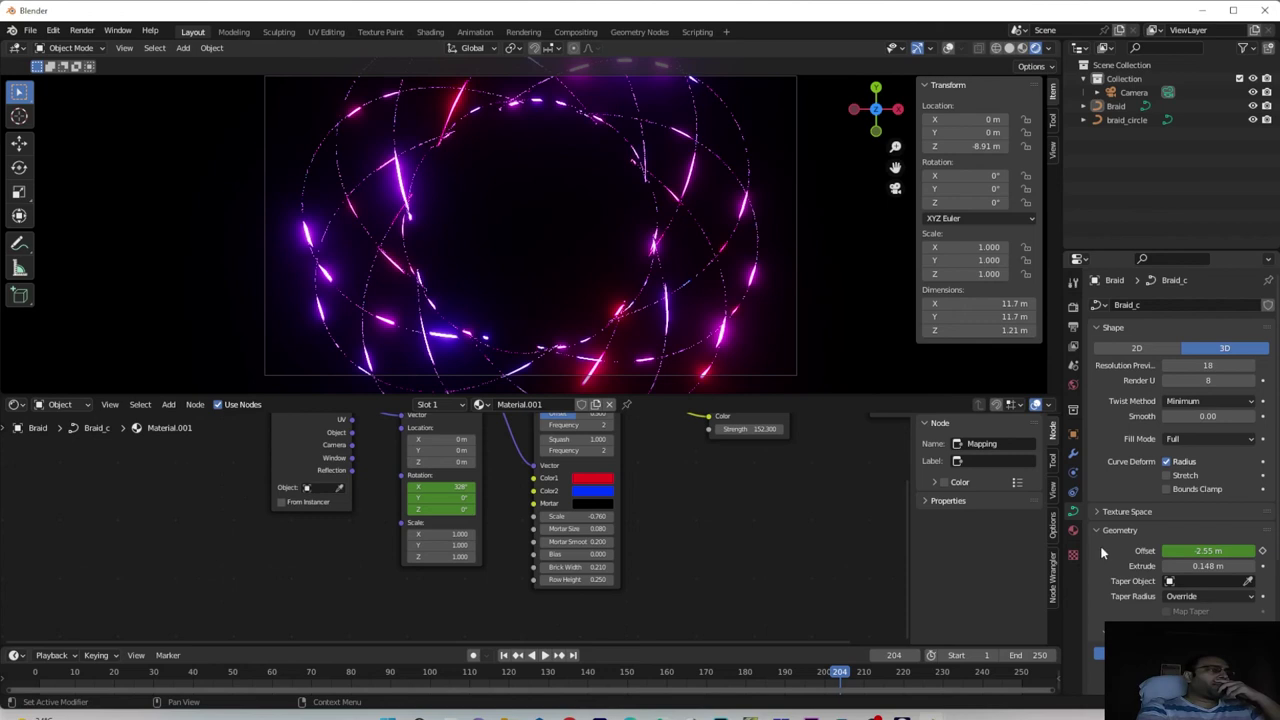
scroll(1104, 542, down, 3)
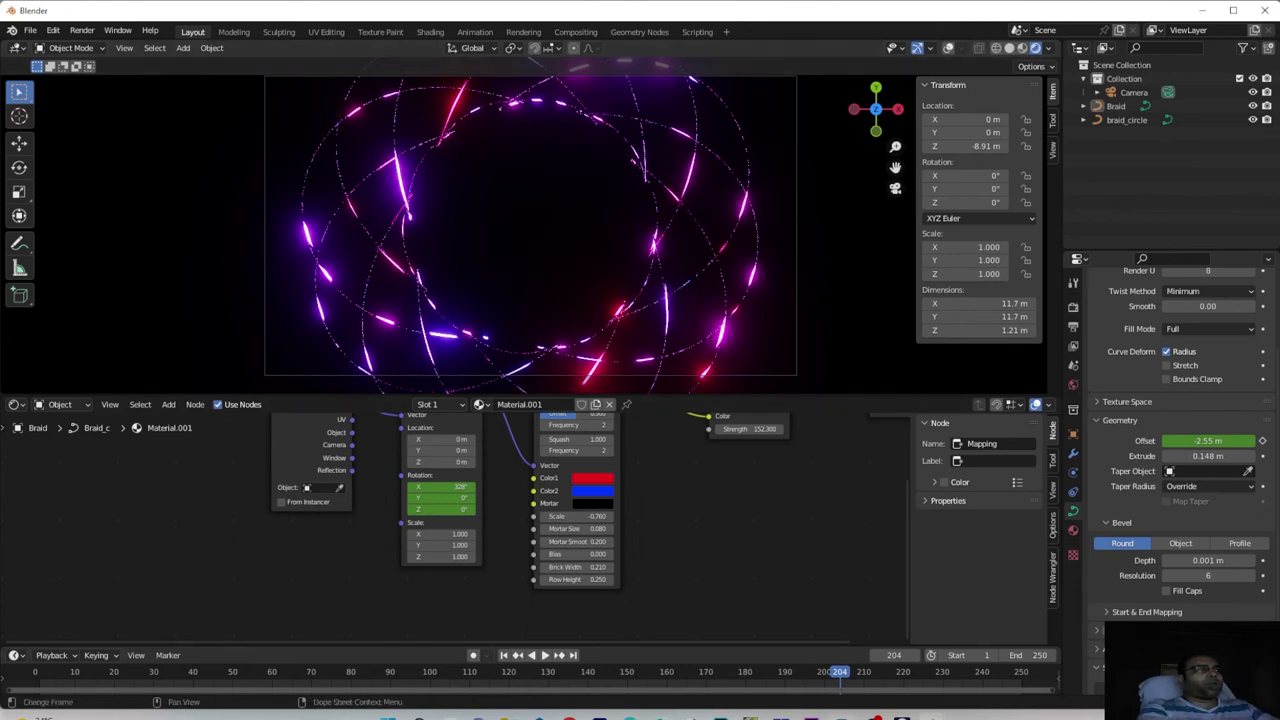
Switch to DaVinci Resolve and disable the Video 2 track to view the Abstract Loop clip on Video 1 alone
click(815, 716)
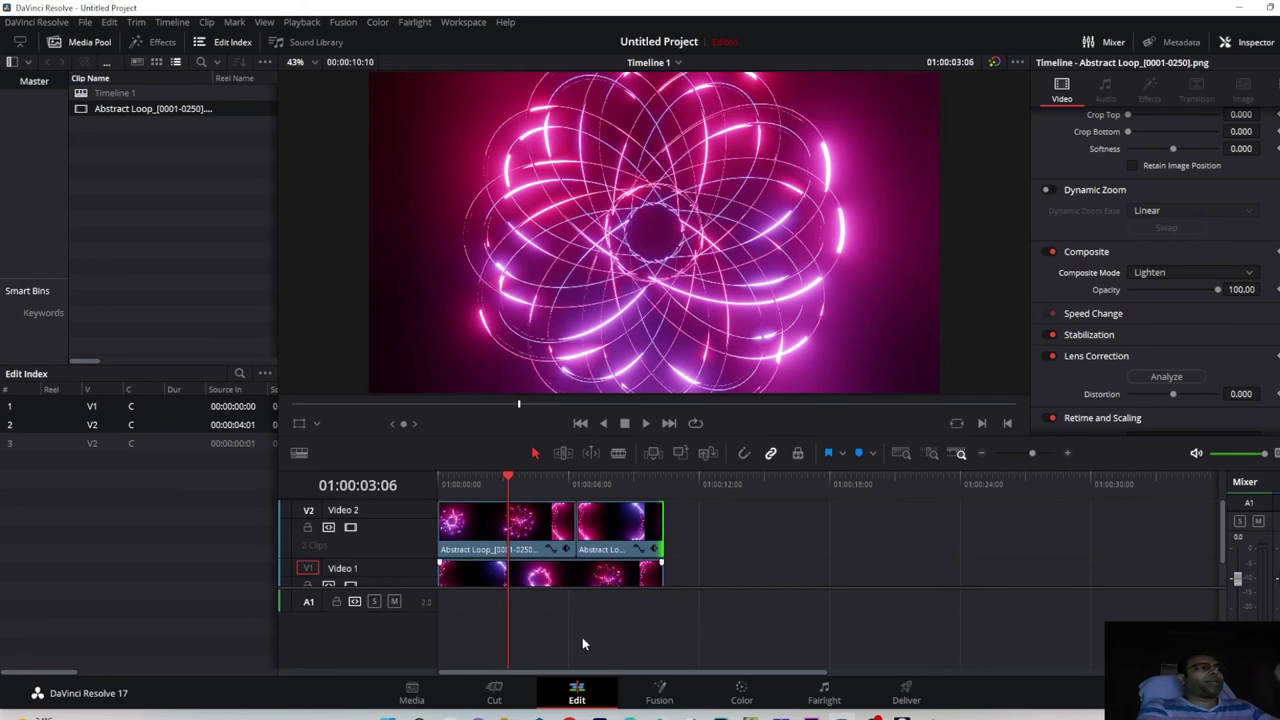
click(350, 527)
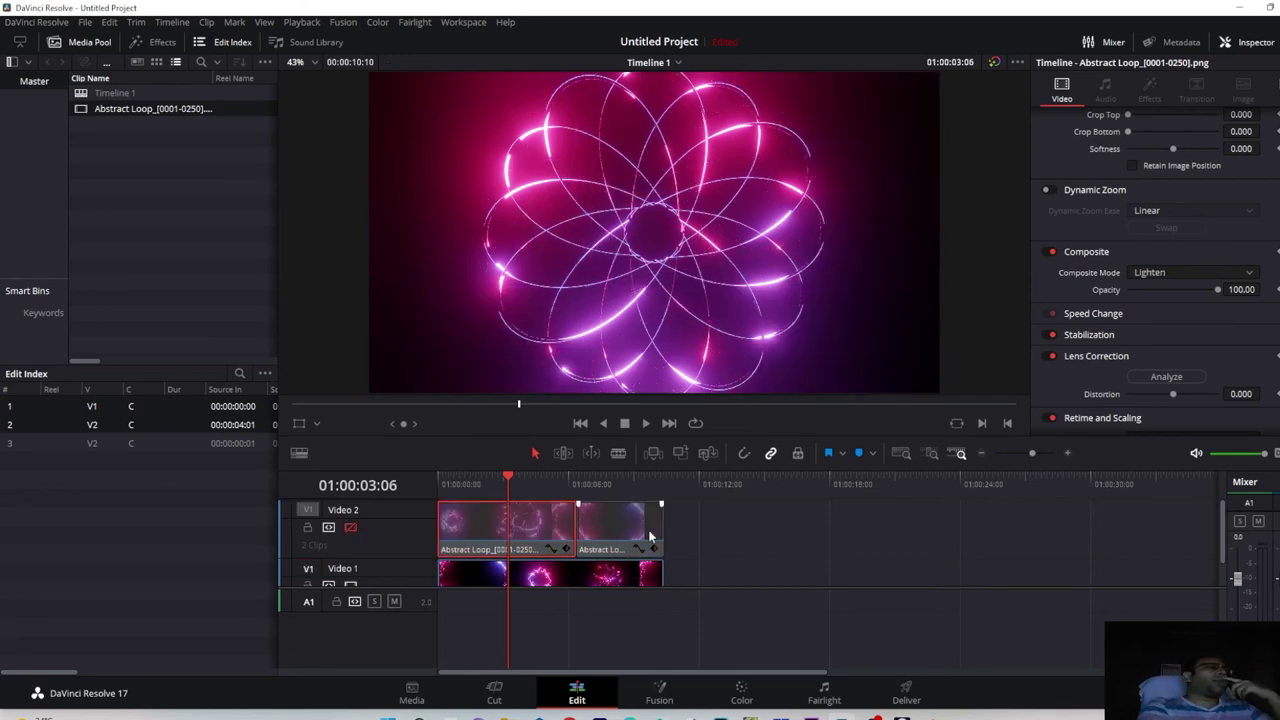
click(566, 565)
scroll(580, 563, down, 1)
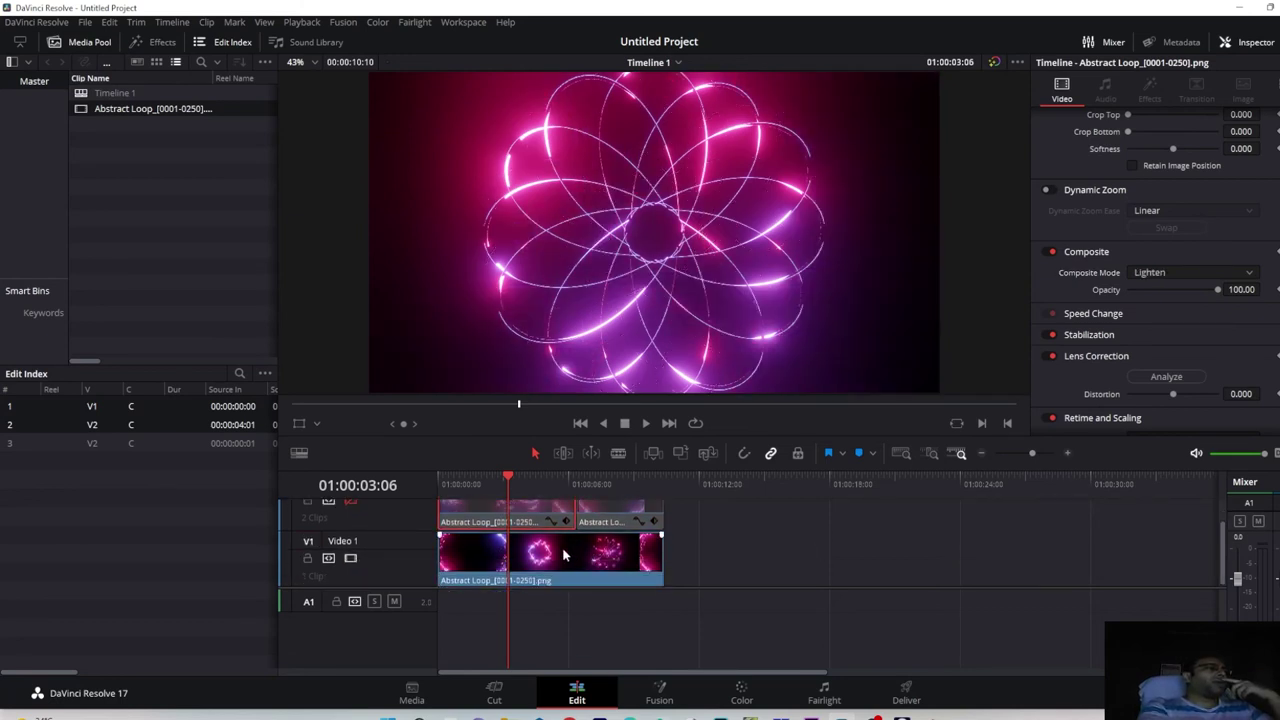
scroll(770, 566, up, 1)
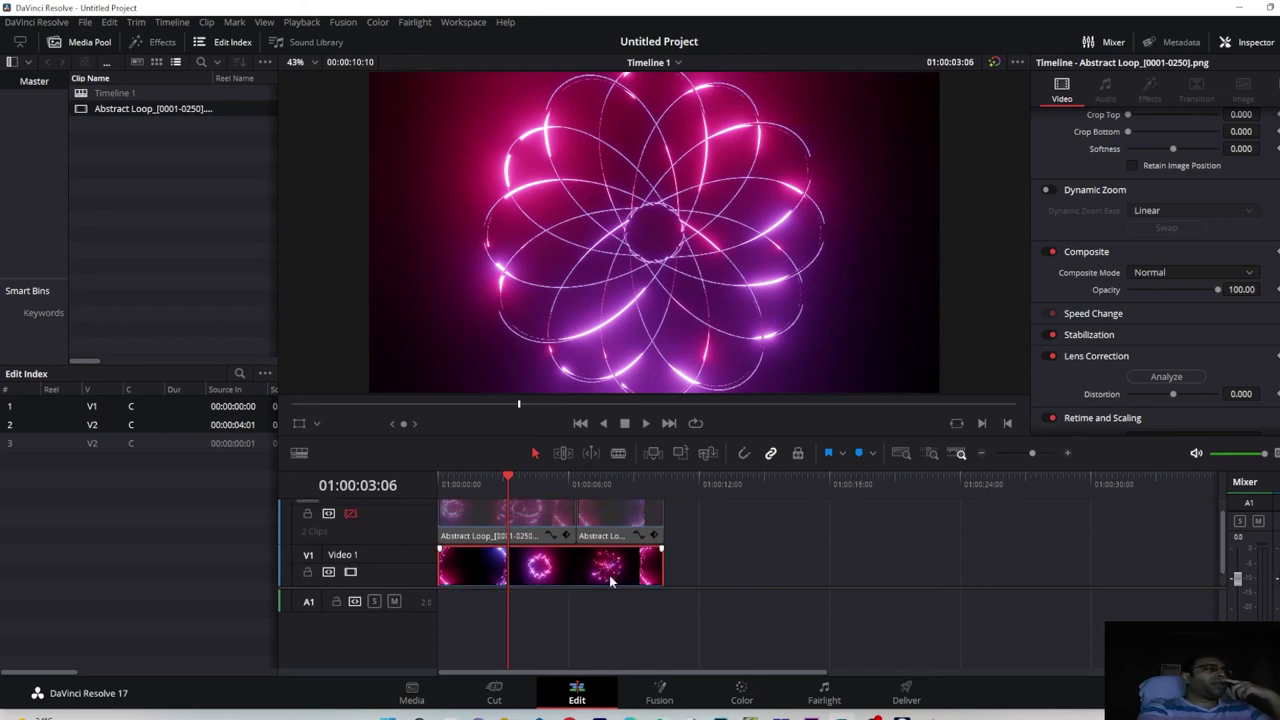
Select both clips on Video 2 and look through their available composite modes without changing the setting
click(556, 520)
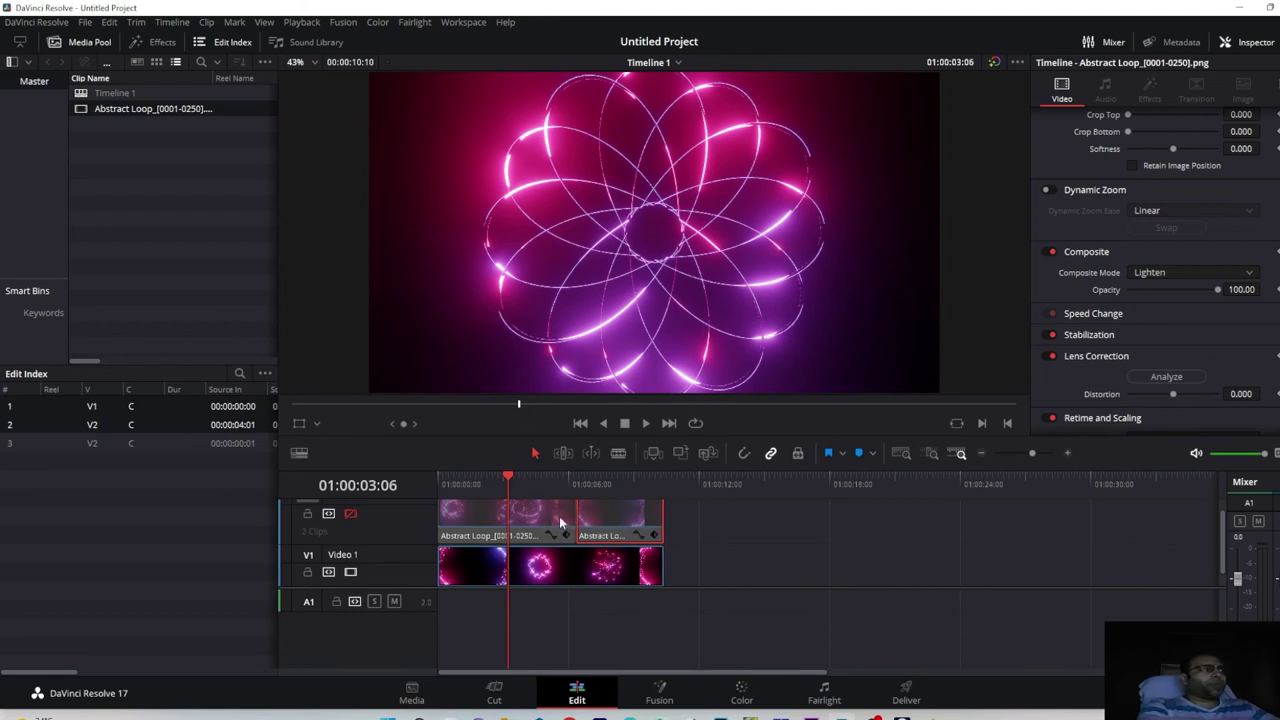
ctrl+click(594, 520)
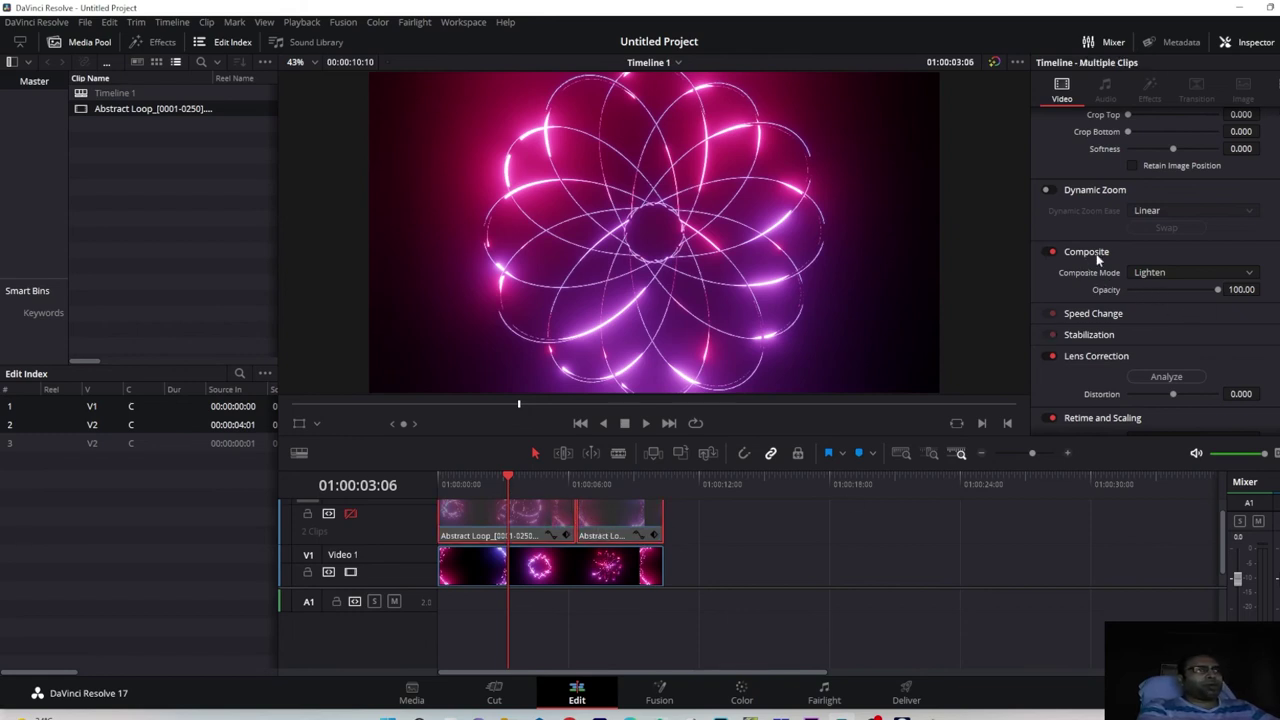
click(1170, 272)
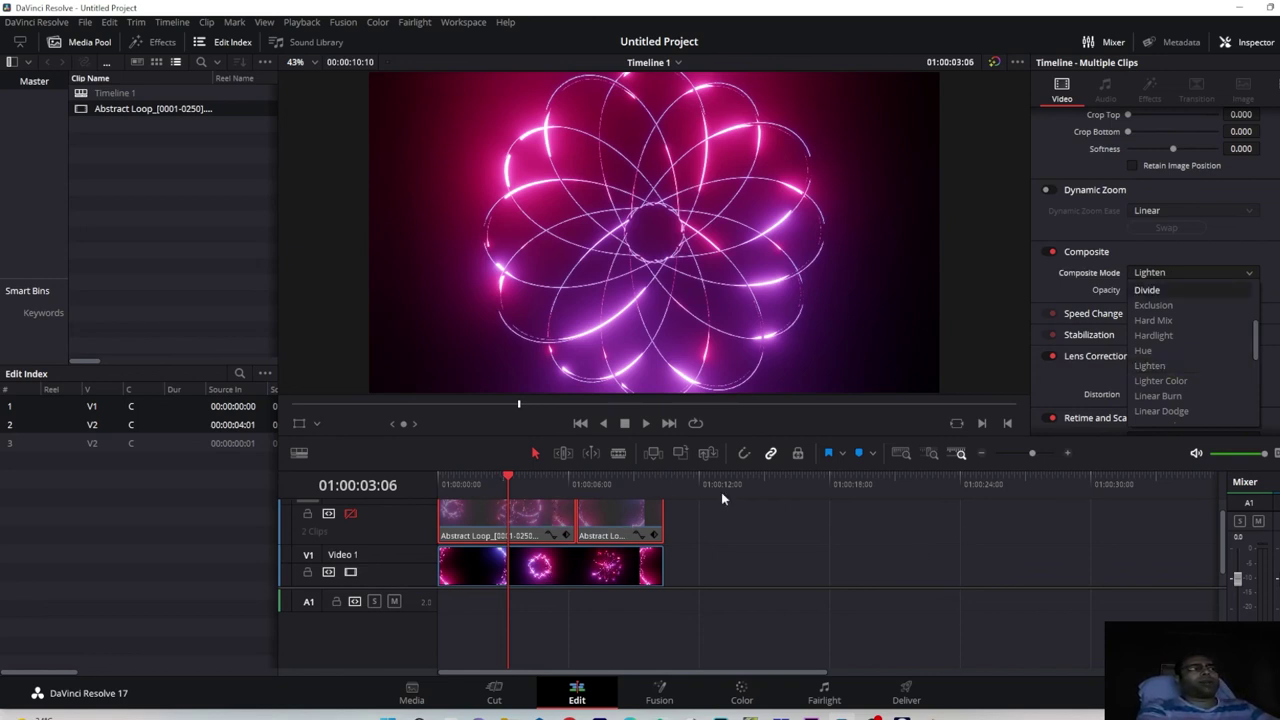
click(700, 525)
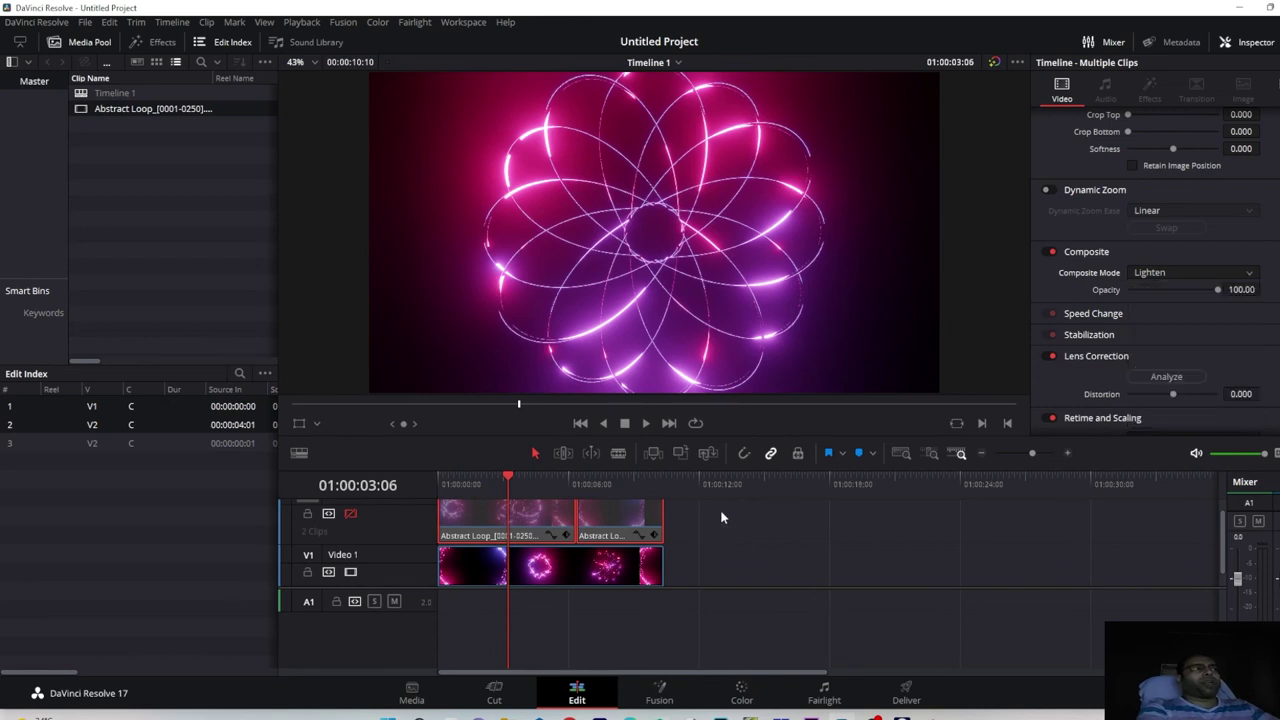
Delete both clips on Video 2, keeping only the Abstract Loop clip on Video 1
click(537, 519)
key(ctrl+a)
key(Delete)
key(ctrl+z)
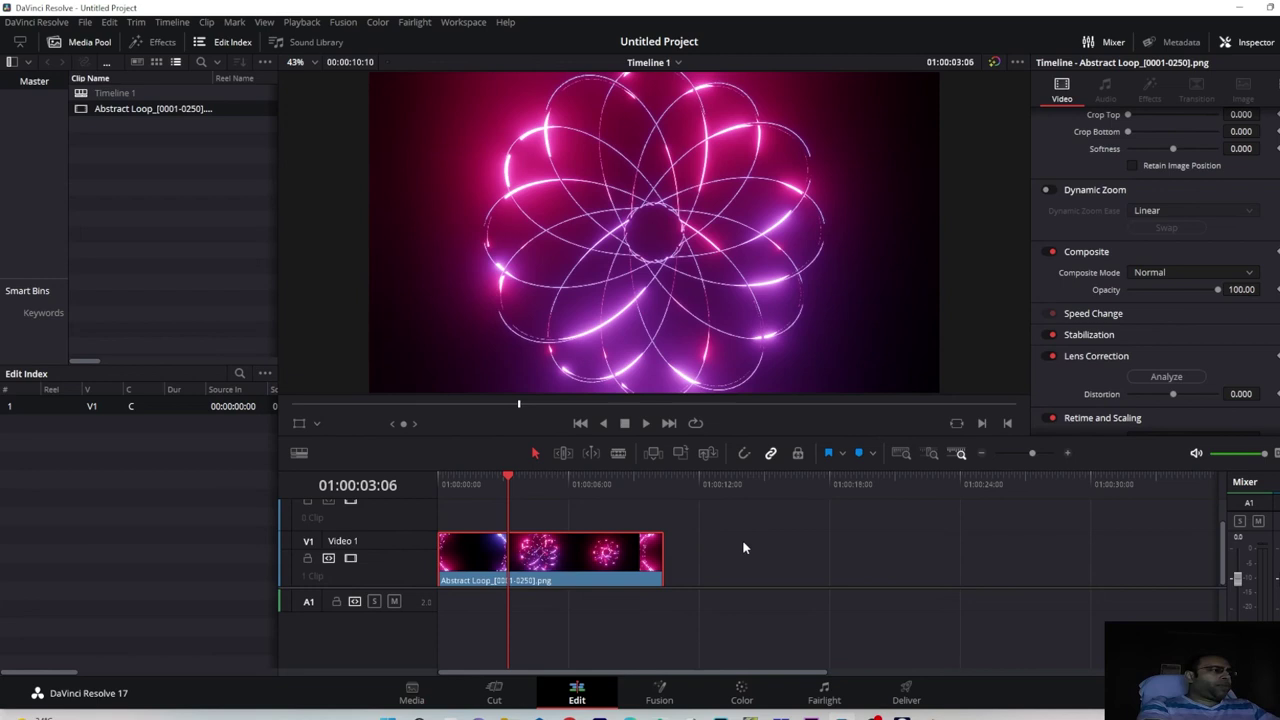
Duplicate the Video 1 clip twice end to end on Video 2, trimming the first copy's start to source 00:00:06:11 and shortening the second copy's end
click(742, 541)
alt+drag(556, 570, 806, 555)
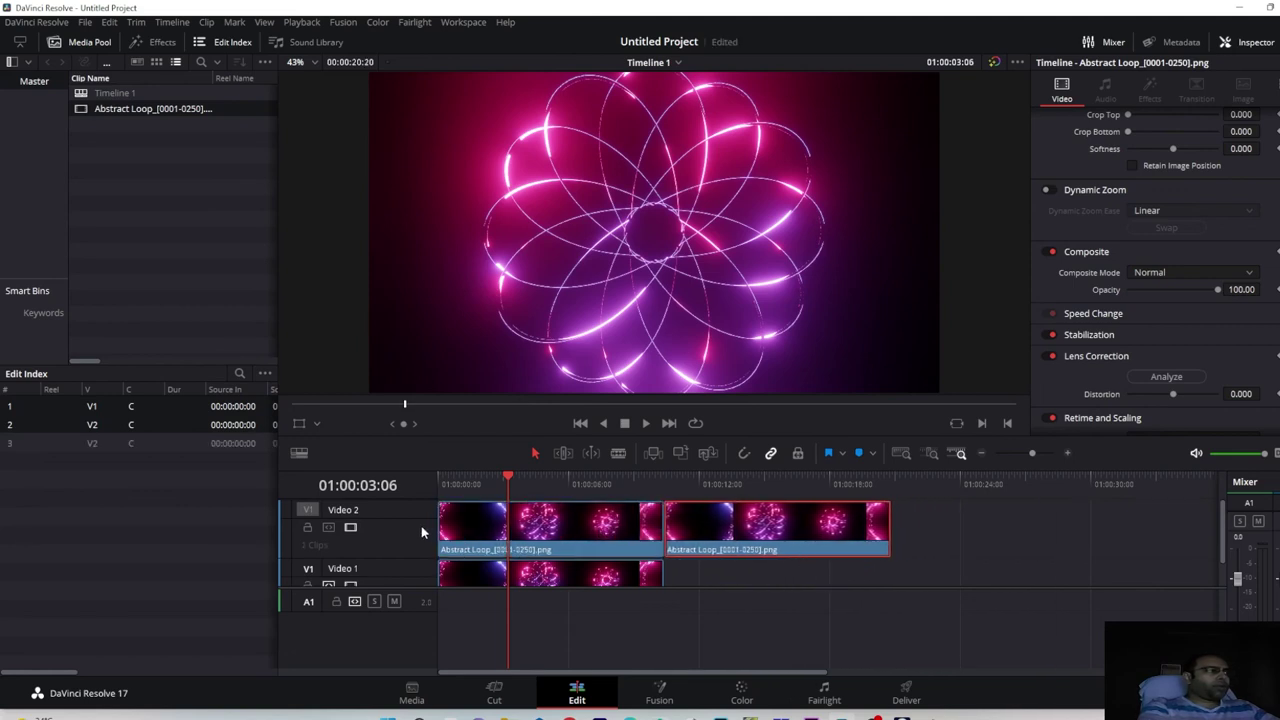
drag(437, 533, 517, 531)
drag(888, 530, 751, 531)
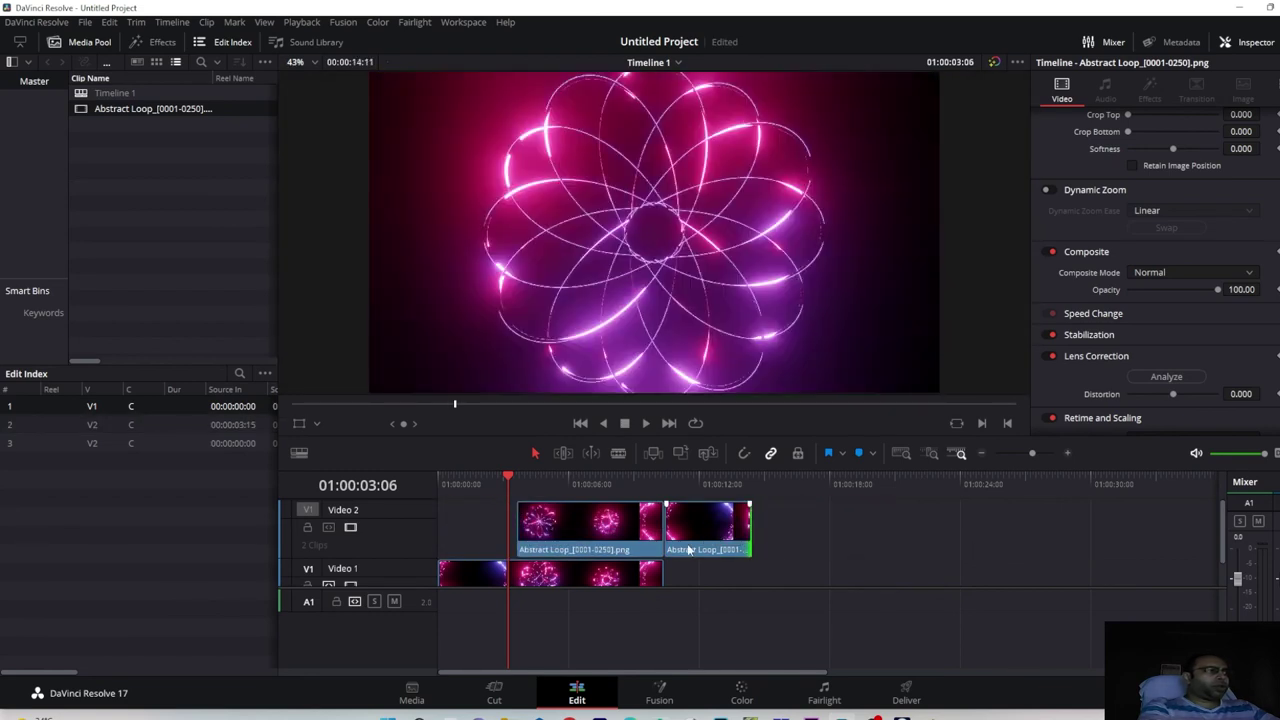
click(509, 526)
drag(509, 526, 580, 528)
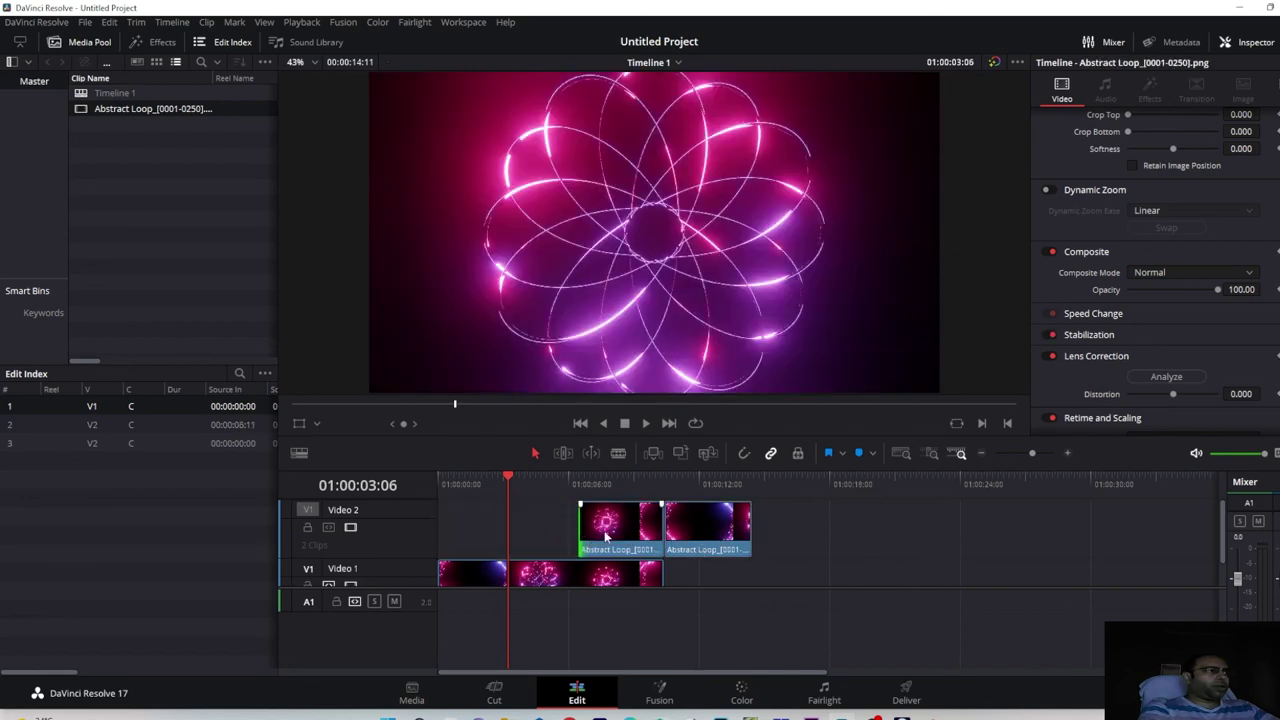
Move both Video 2 clips to the timeline start and extend the second clip's end to match the Video 1 clip
ctrl+click(672, 528)
drag(708, 541, 567, 541)
click(649, 526)
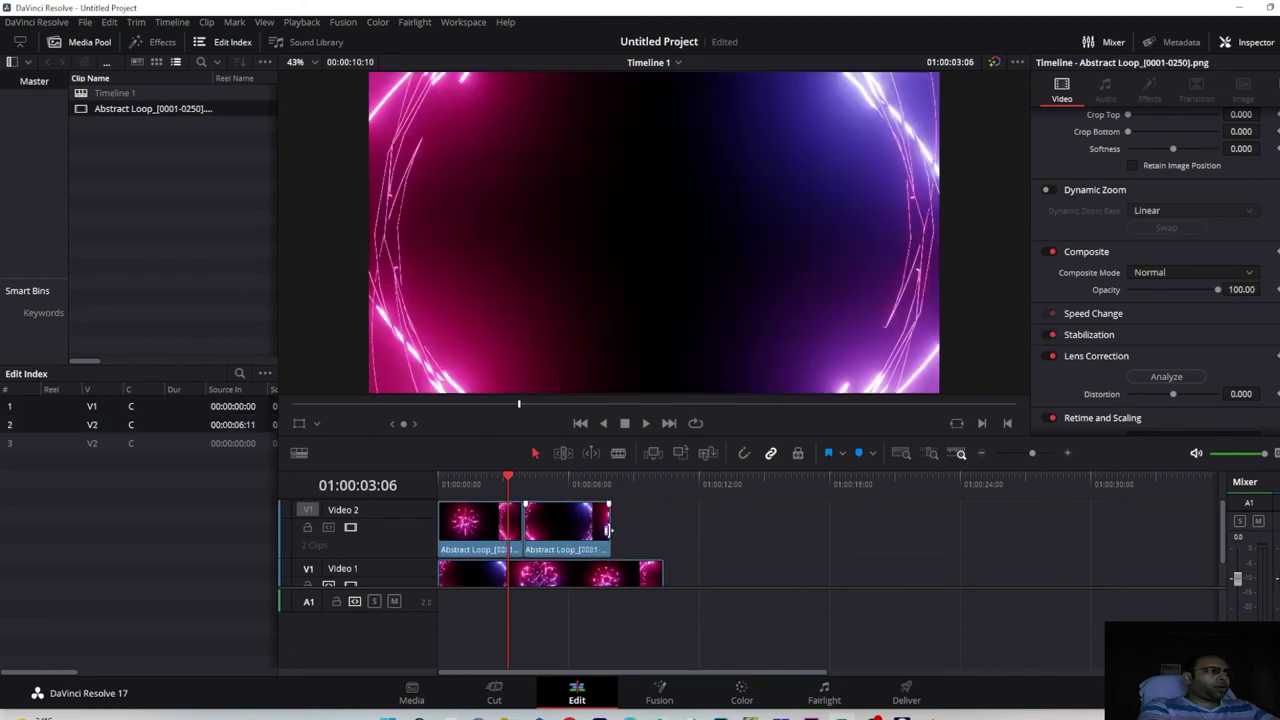
drag(609, 530, 665, 537)
Set the Composite Mode of both Video 2 clips to Lighten and scrub through the timeline to preview the blended loop
drag(512, 488, 586, 490)
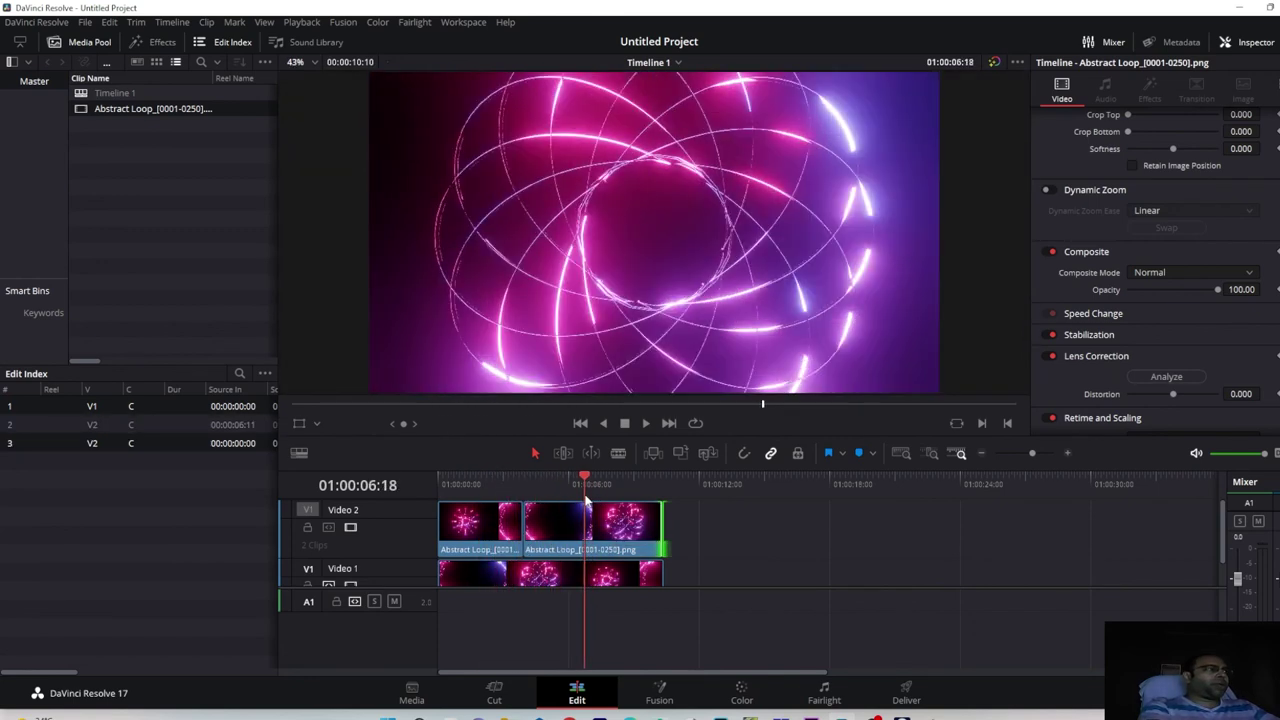
click(503, 537)
ctrl+click(526, 528)
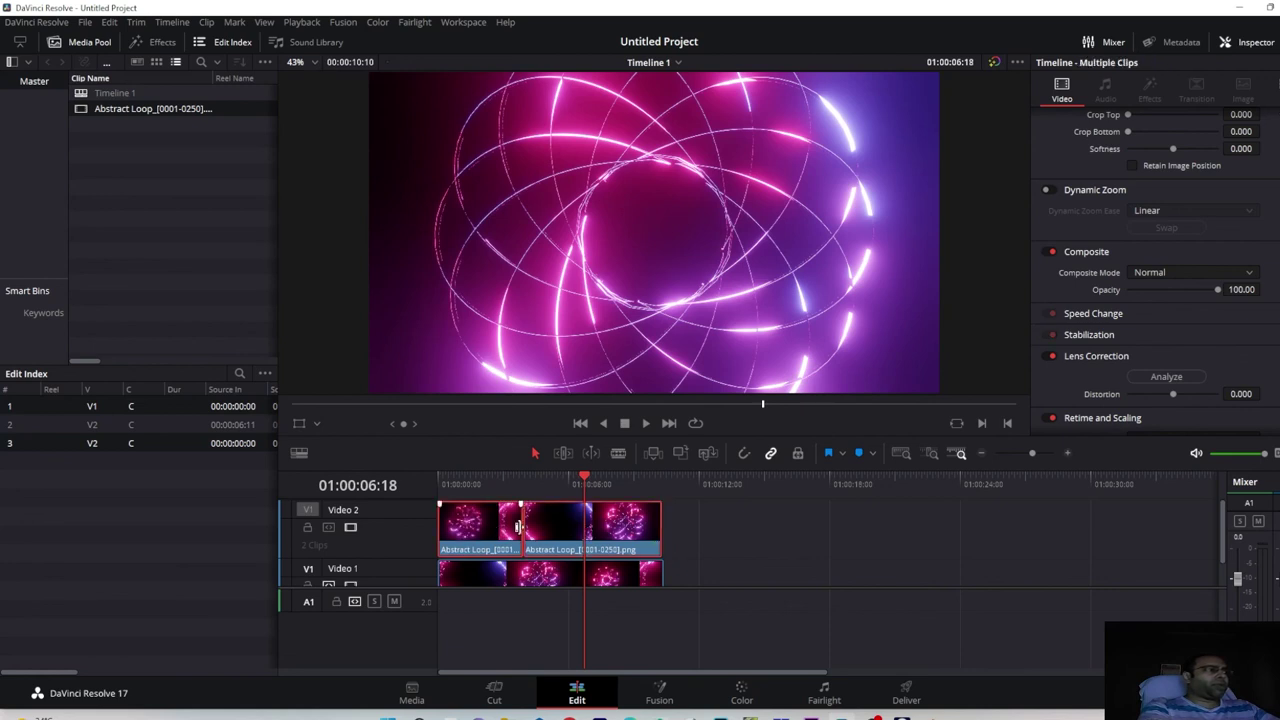
scroll(1090, 265, up, 5)
scroll(1085, 290, down, 4)
click(1186, 316)
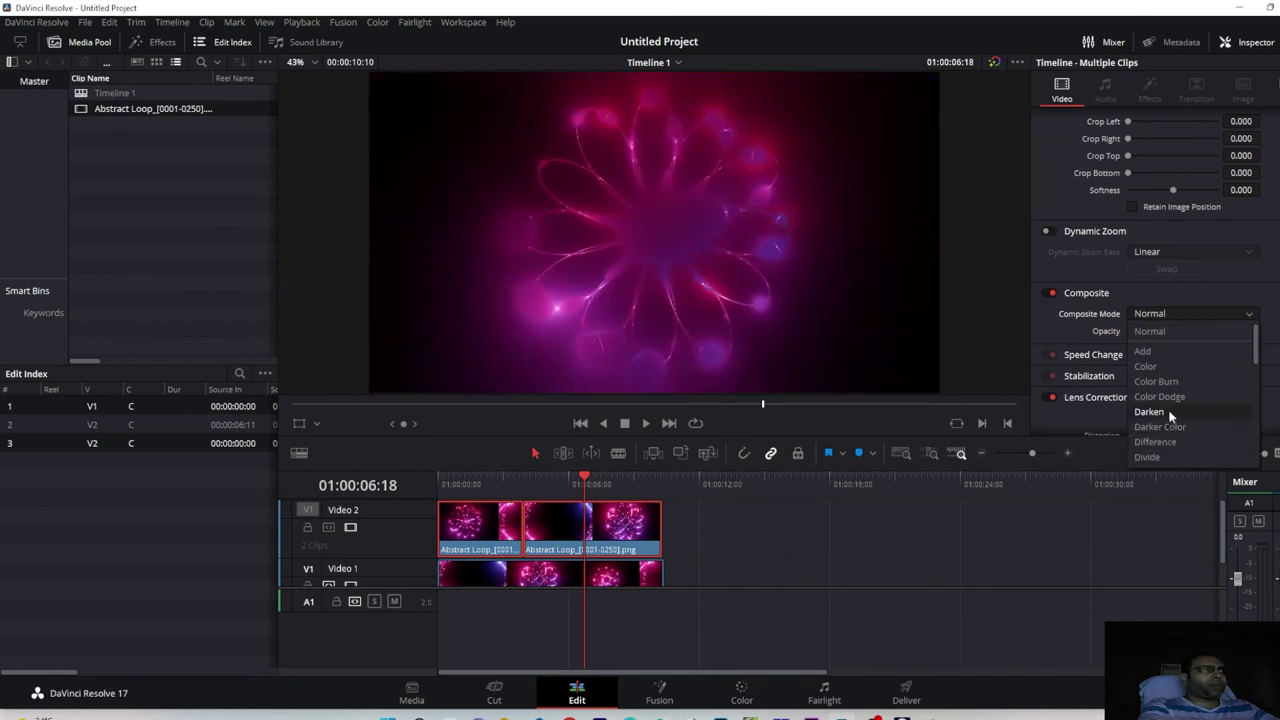
scroll(1169, 420, down, 3)
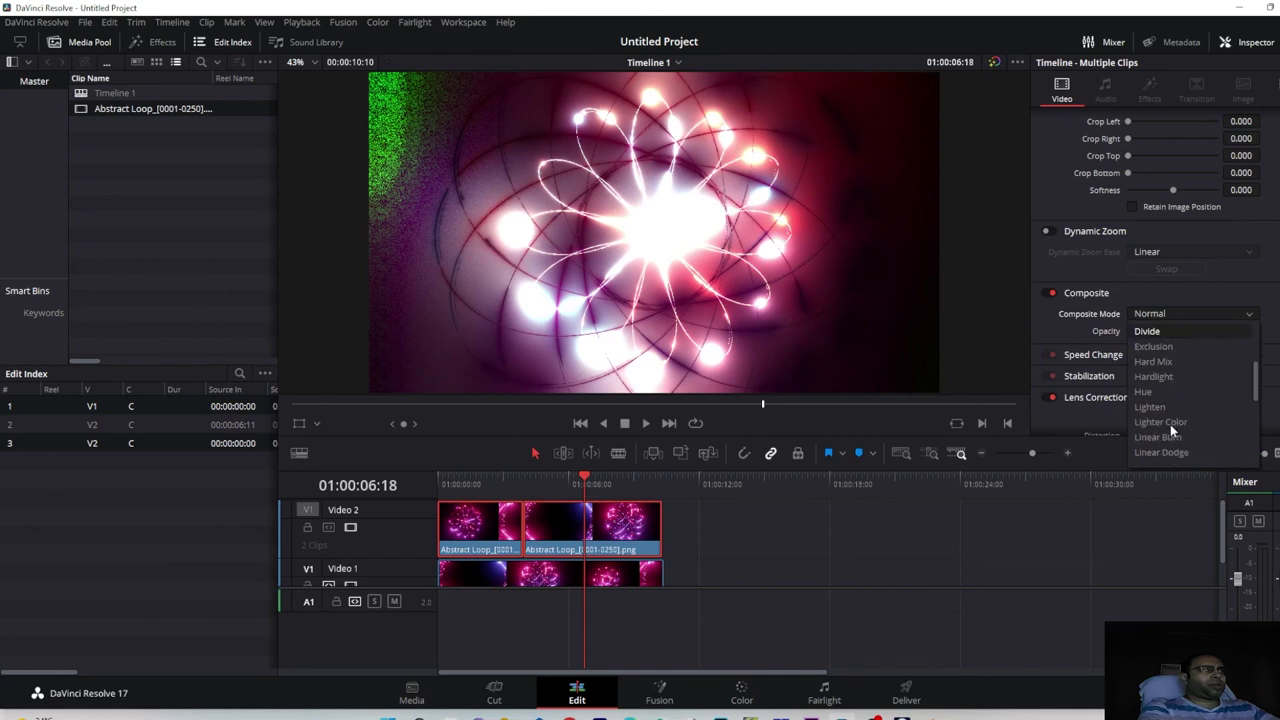
scroll(1170, 425, down, 1)
click(1170, 410)
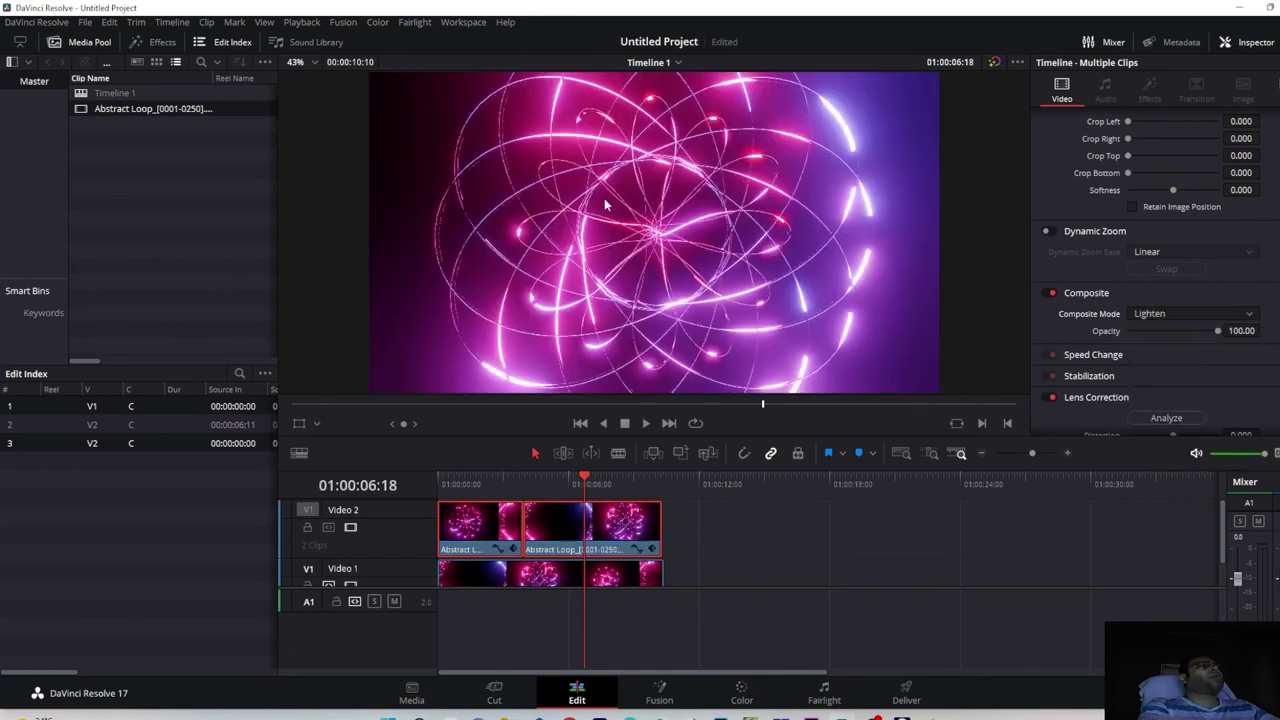
drag(585, 485, 646, 545)
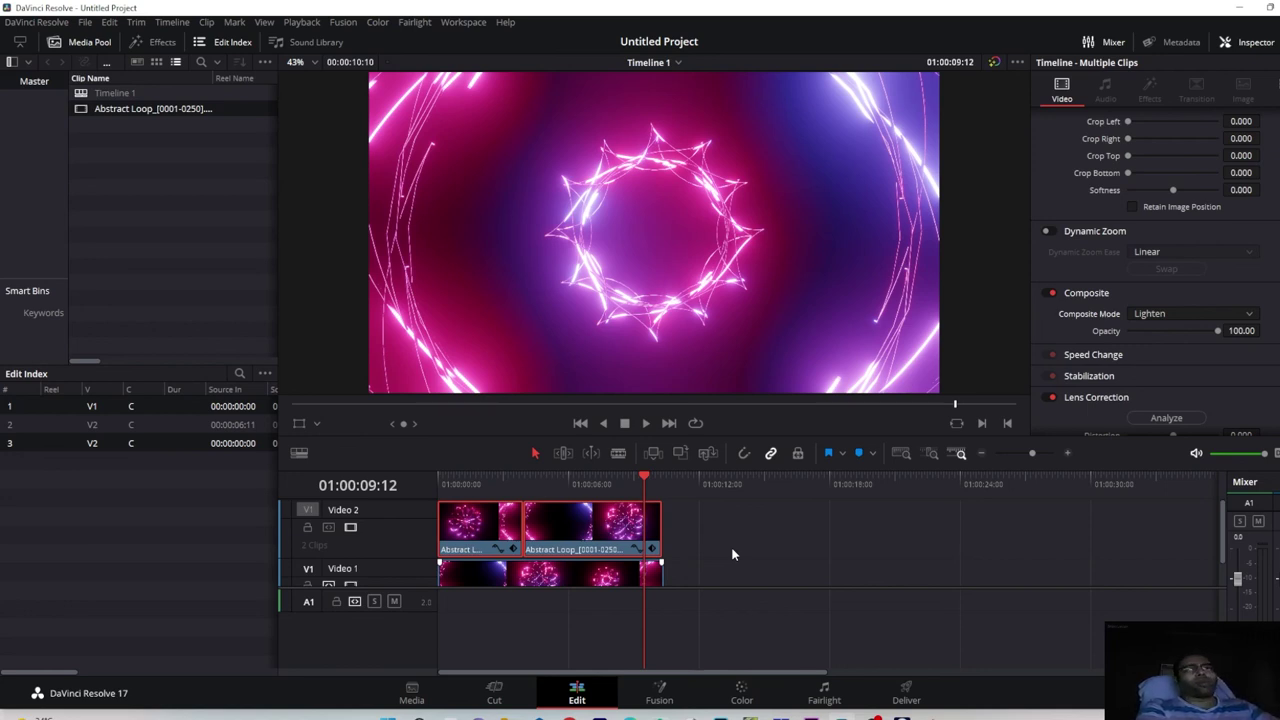
drag(550, 480, 636, 503)
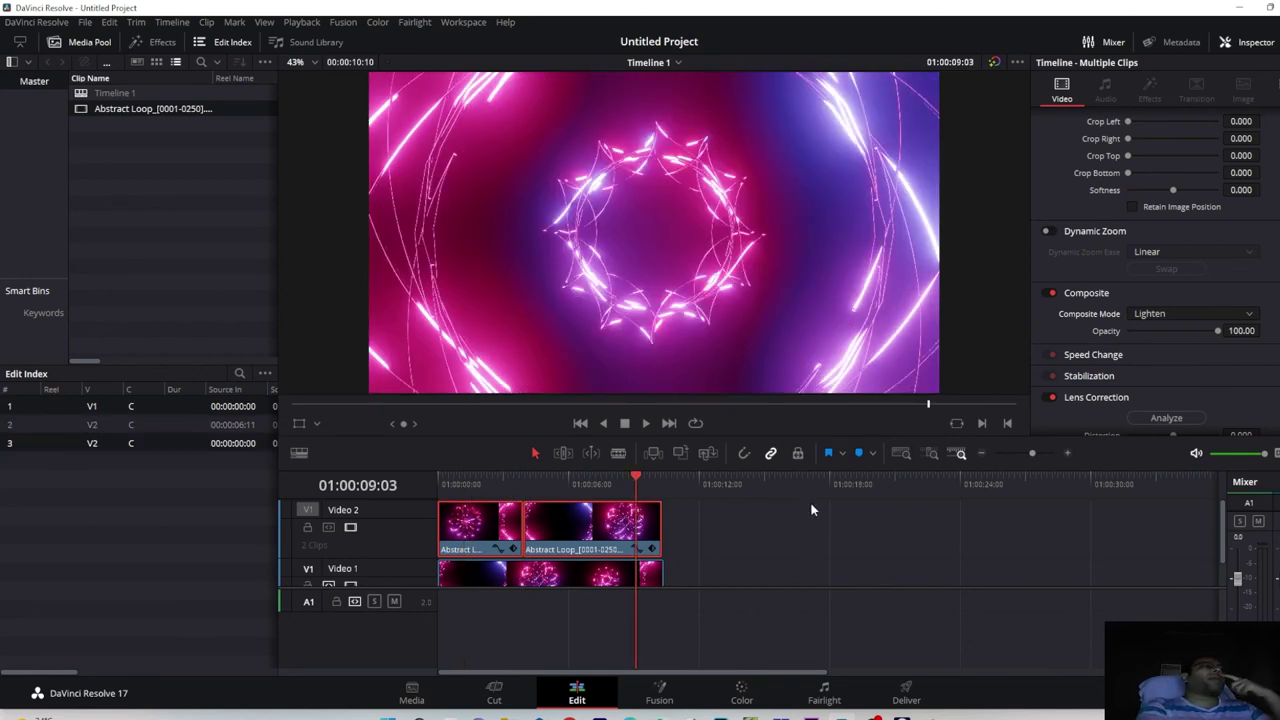